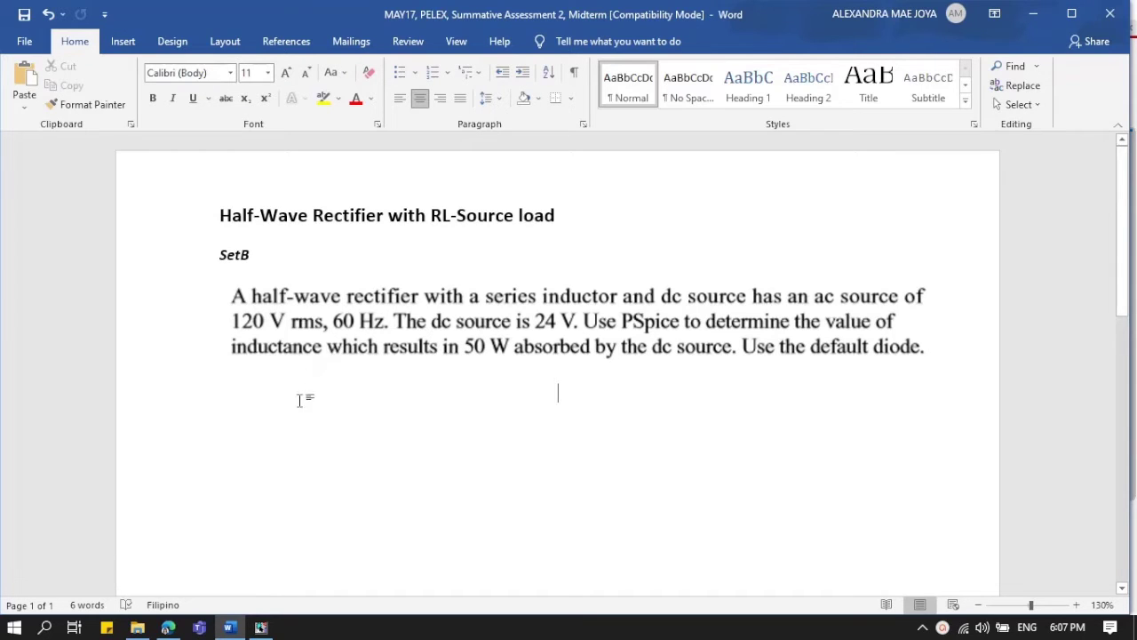
# - Switch from the Word problem statement to the OrCAD Capture window
pyautogui.click(260, 628)
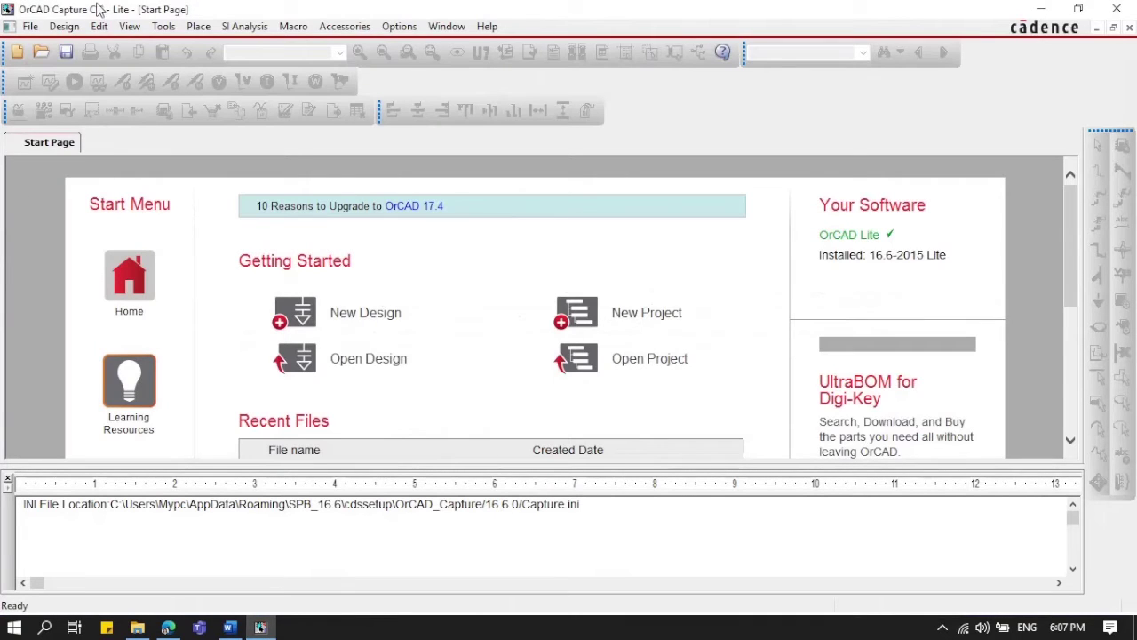
# - Create a blank Analog or Mixed A/D project named Midterm
pyautogui.click(675, 338)
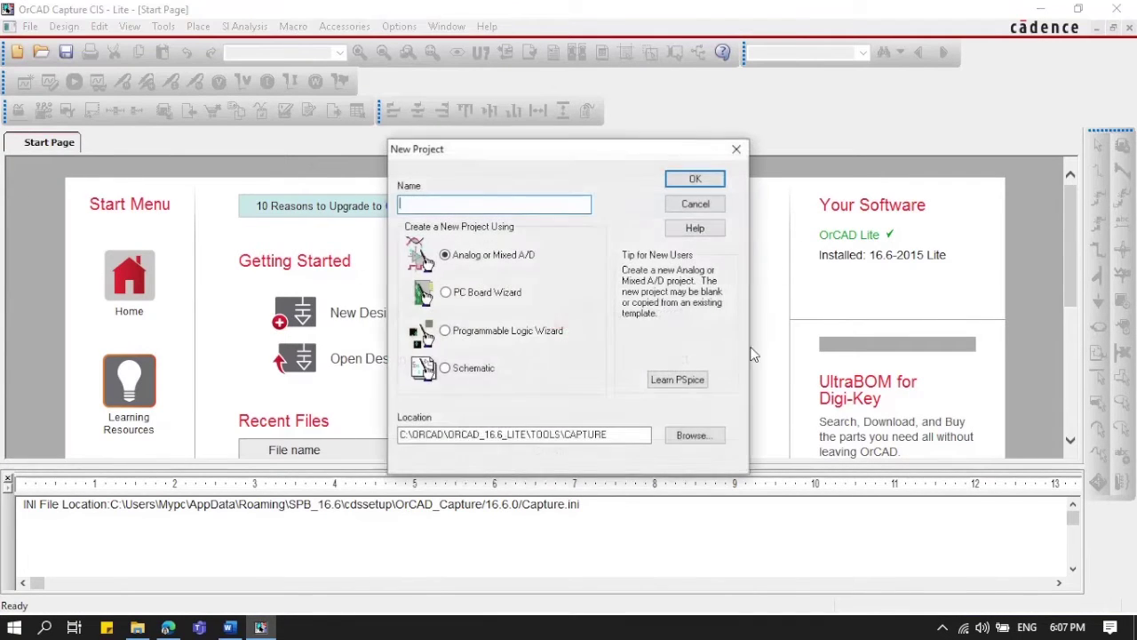
pyautogui.write('Midterm')
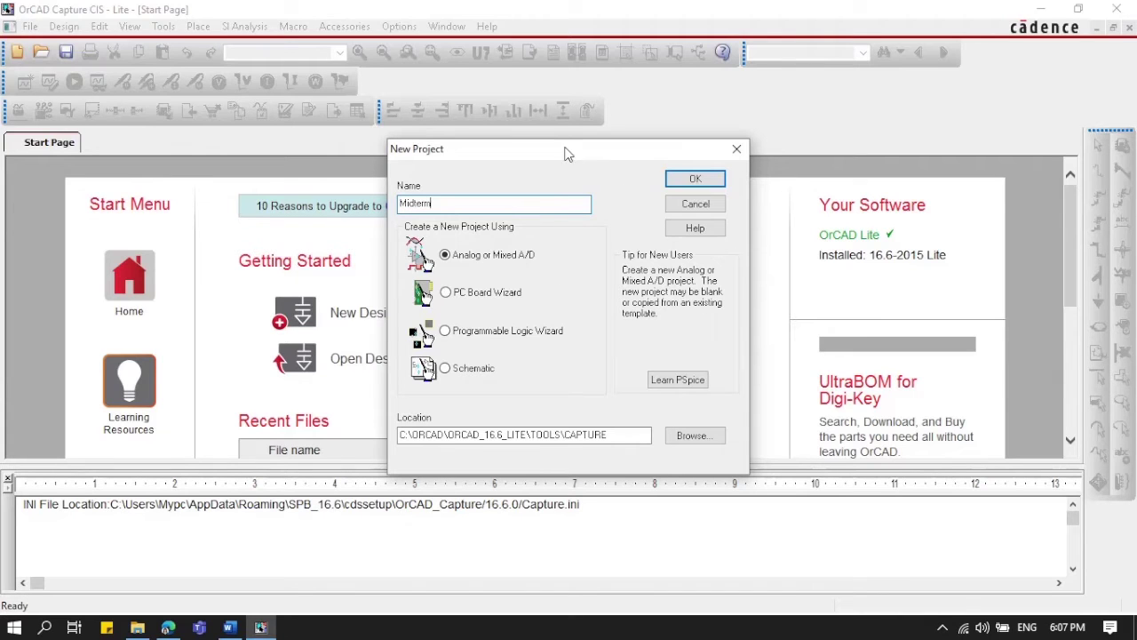
pyautogui.click(670, 183)
pyautogui.click(485, 342)
pyautogui.click(718, 281)
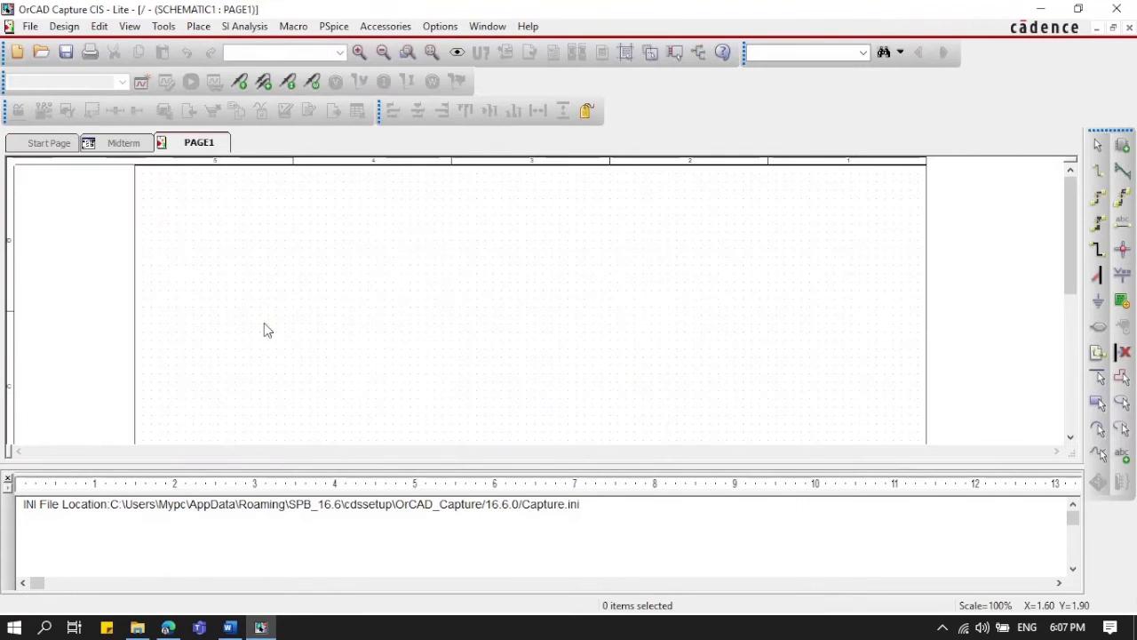
pyautogui.click(198, 26)
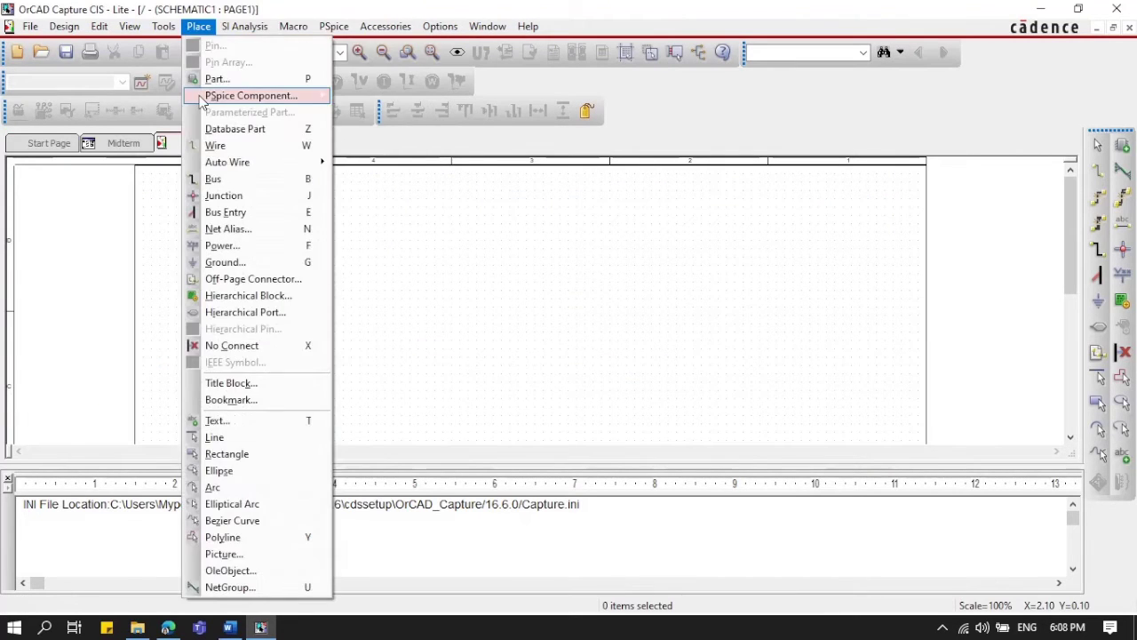
# - Place a VSIN sine source V1 and inductor L1 on the page
pyautogui.moveTo(231, 96)
pyautogui.moveTo(373, 233)
pyautogui.moveTo(542, 266)
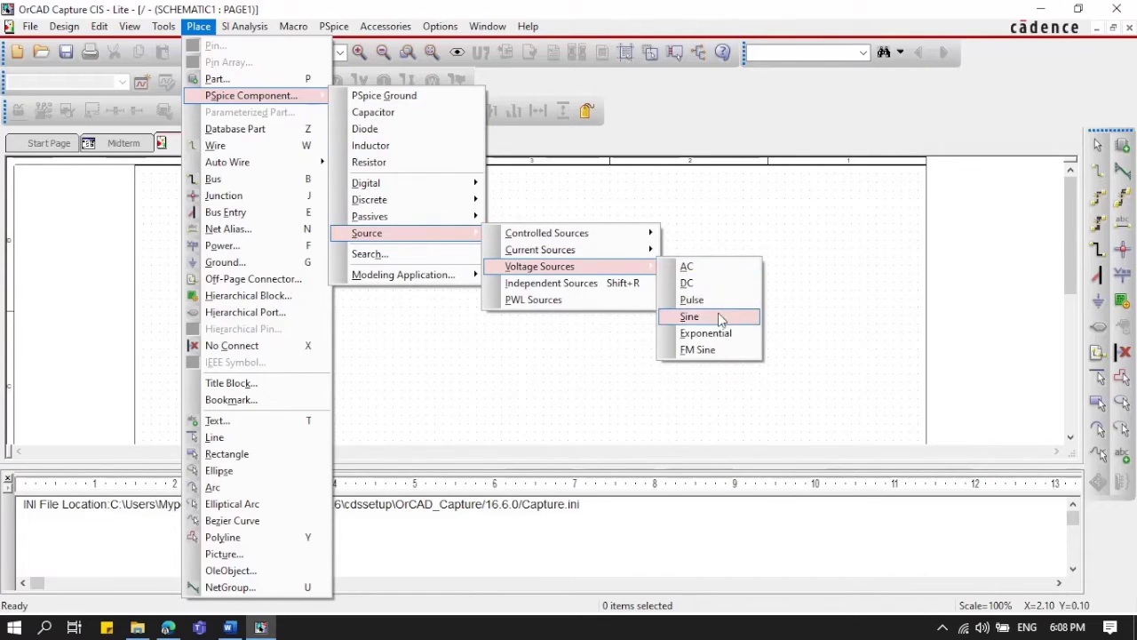
pyautogui.click(718, 313)
pyautogui.click(350, 307)
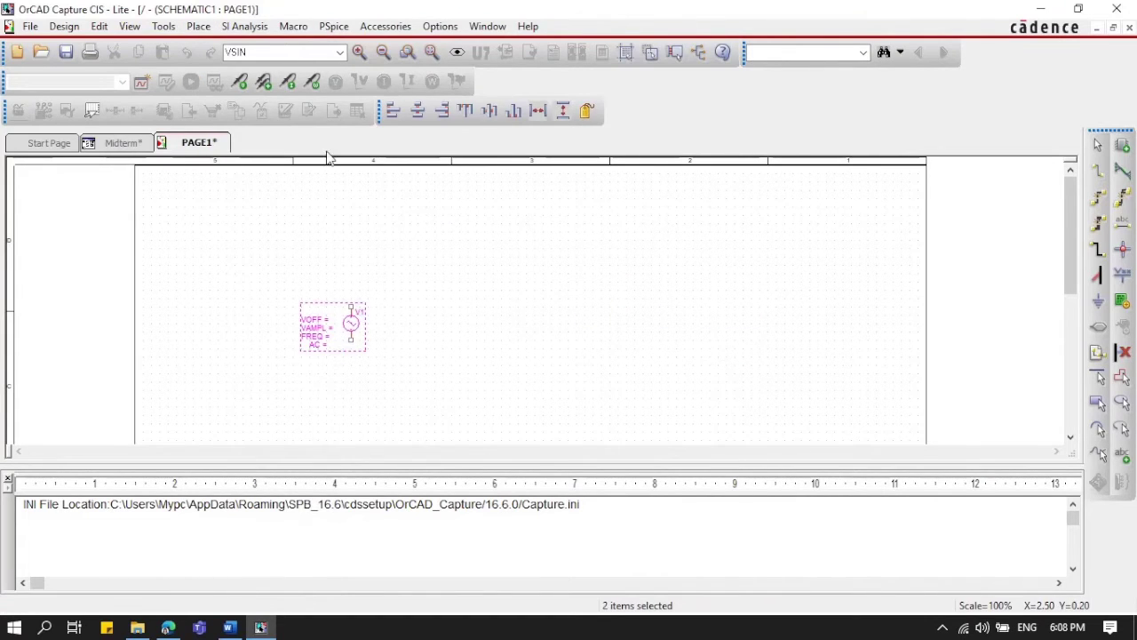
pyautogui.click(198, 26)
pyautogui.moveTo(249, 95)
pyautogui.moveTo(420, 236)
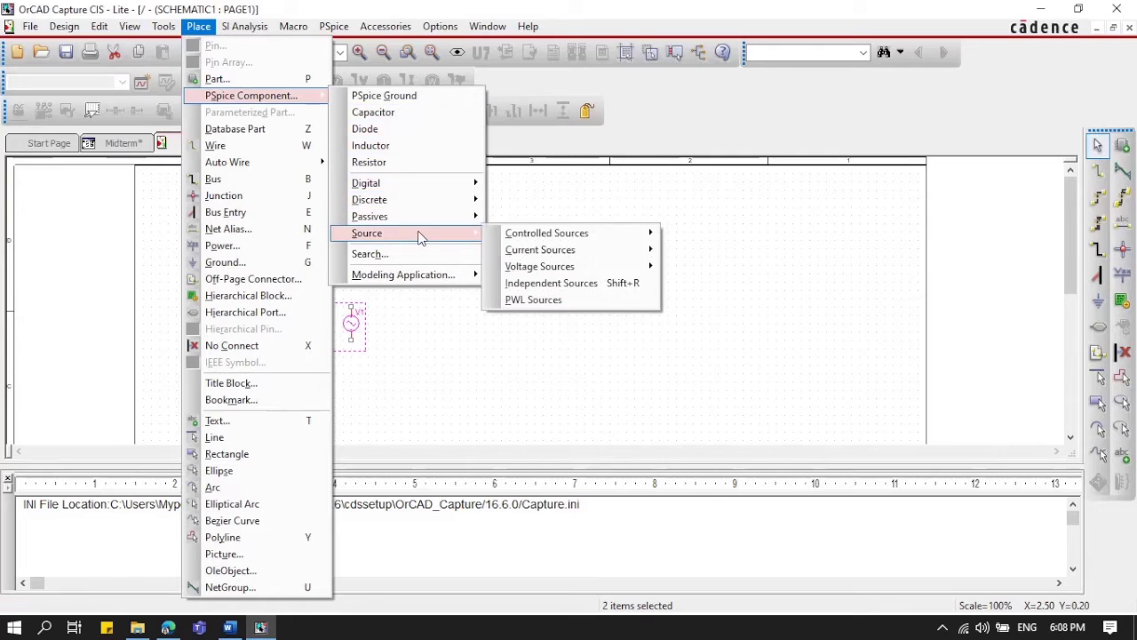
pyautogui.click(436, 144)
pyautogui.click(555, 274)
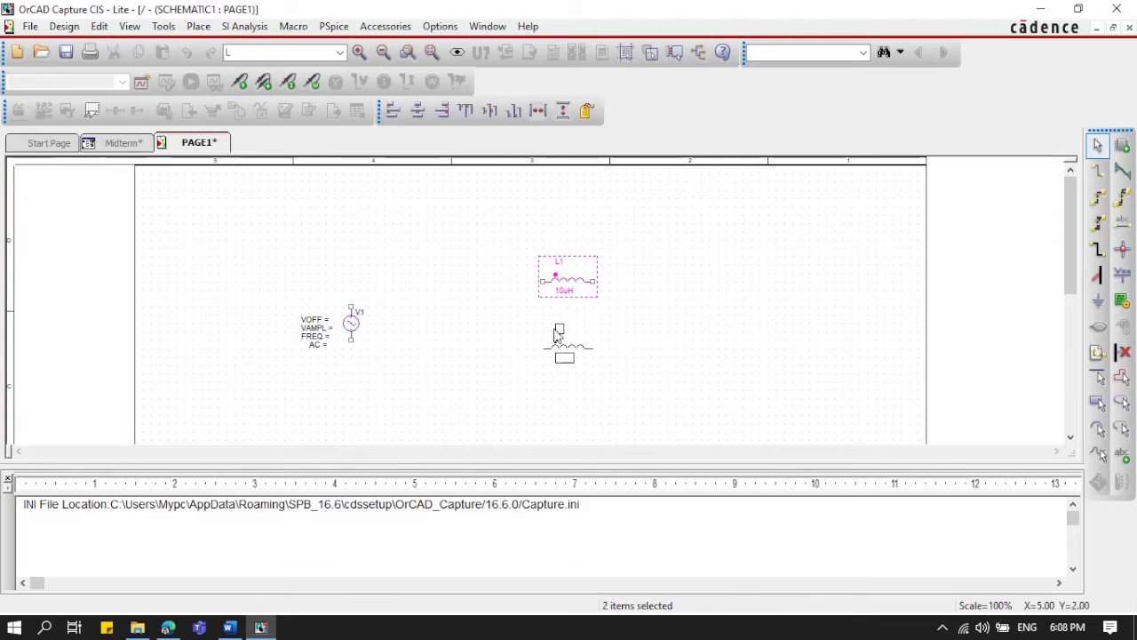
# - Search PSpice parts for dbreak and place diode D1 left of the inductor
pyautogui.click(198, 25)
pyautogui.click(222, 77)
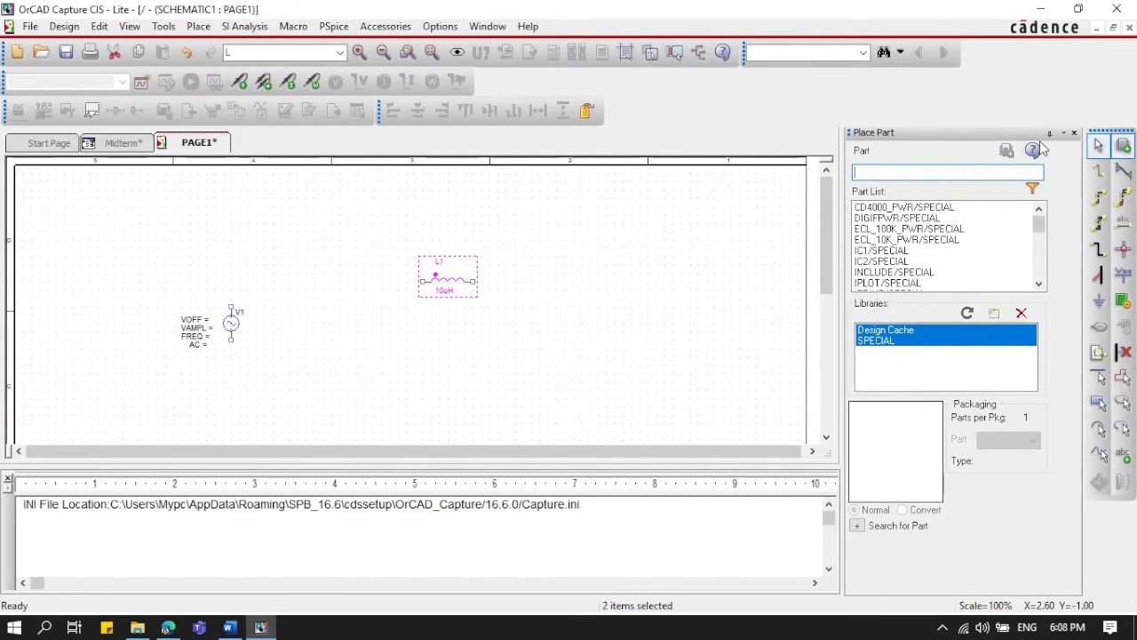
pyautogui.click(1074, 133)
pyautogui.click(198, 26)
pyautogui.moveTo(240, 95)
pyautogui.click(369, 254)
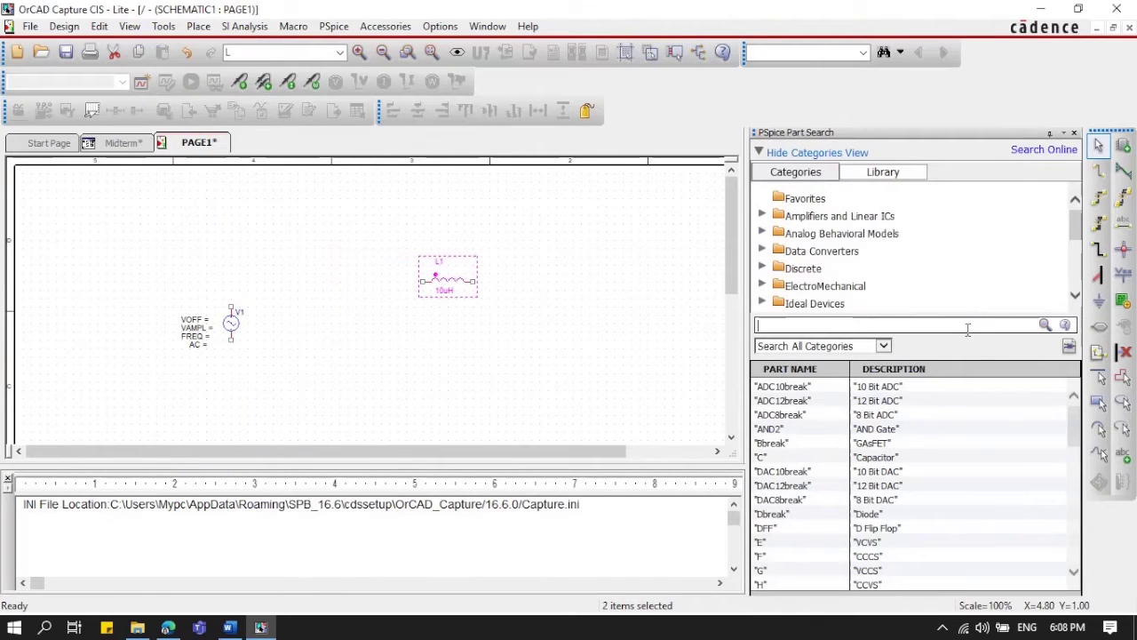
pyautogui.press('Return')
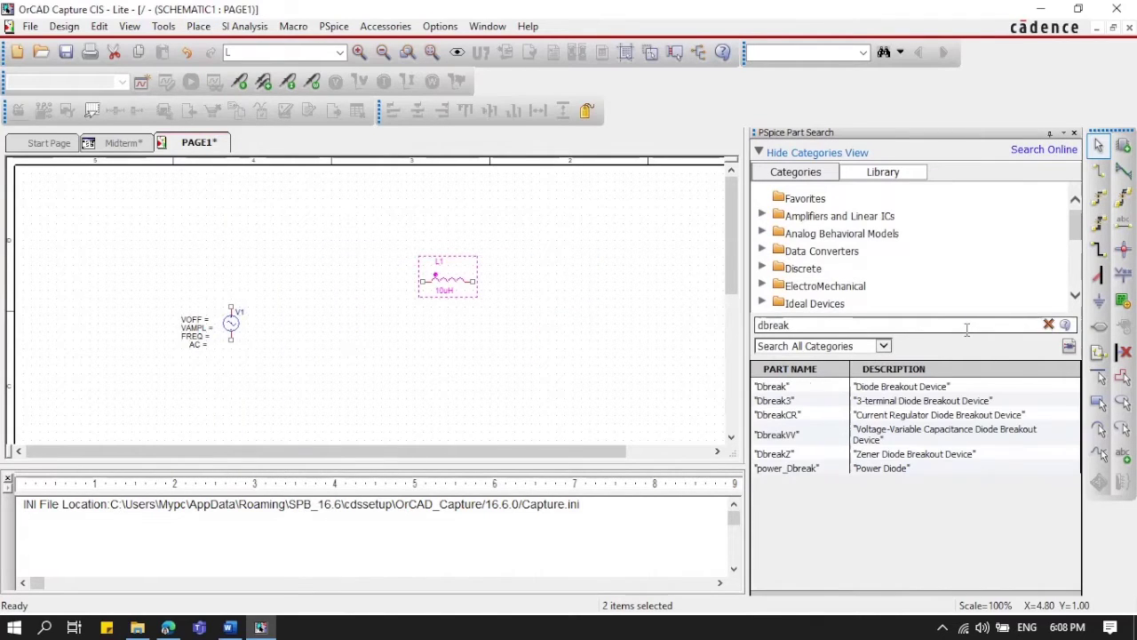
pyautogui.doubleClick(933, 387)
pyautogui.click(316, 283)
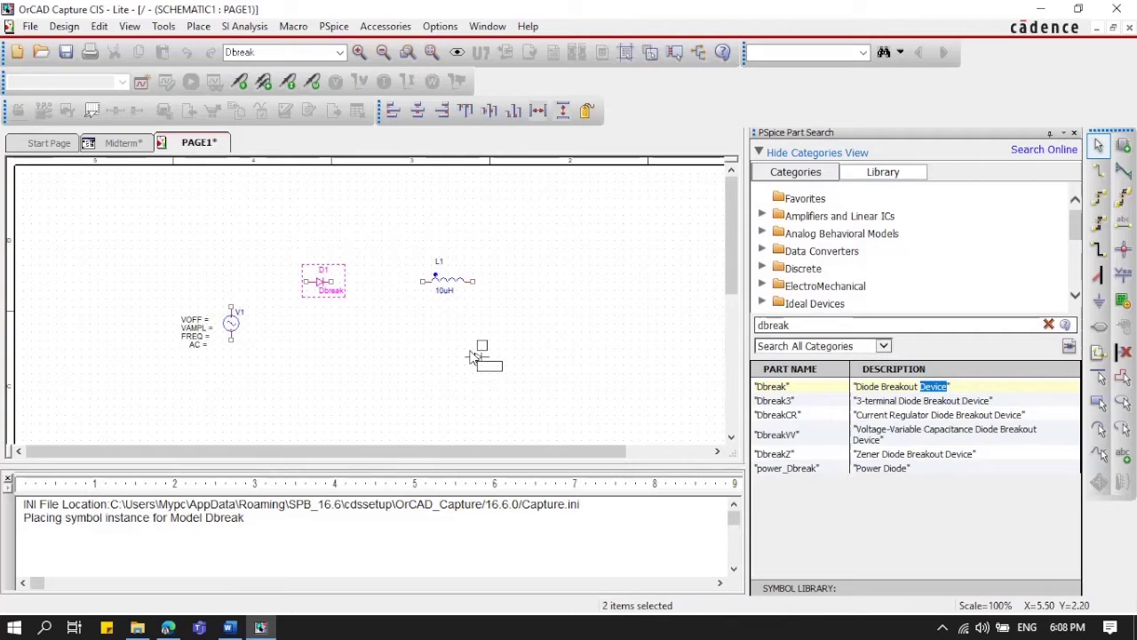
pyautogui.press('Escape')
# - Place DC source V2 right of the inductor and a ground below the sine source
pyautogui.click(198, 25)
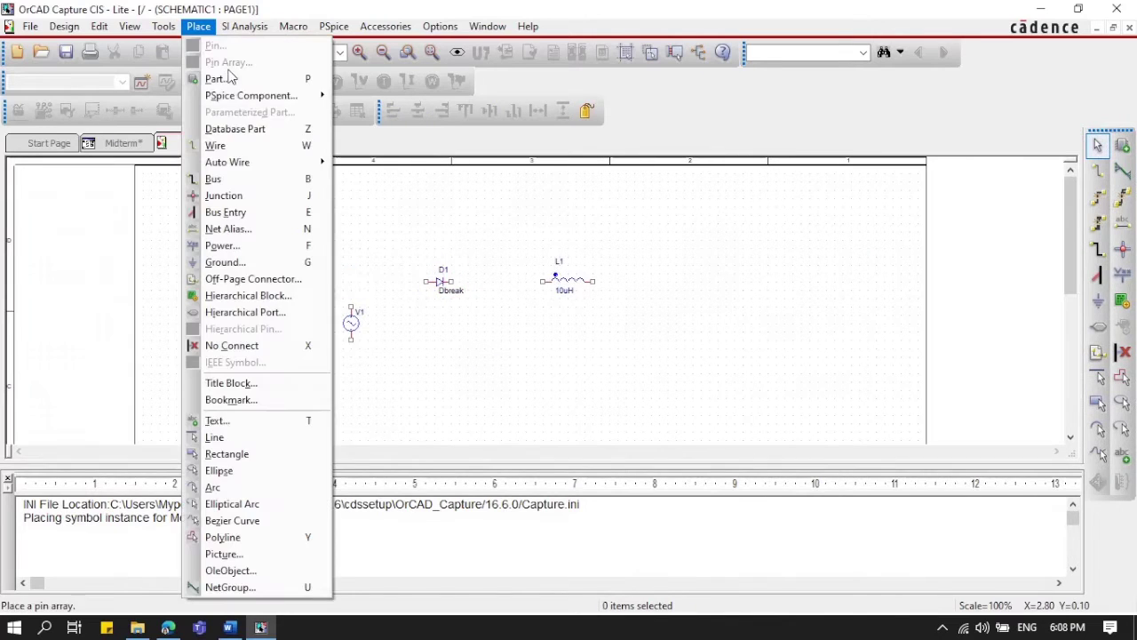
pyautogui.click(708, 285)
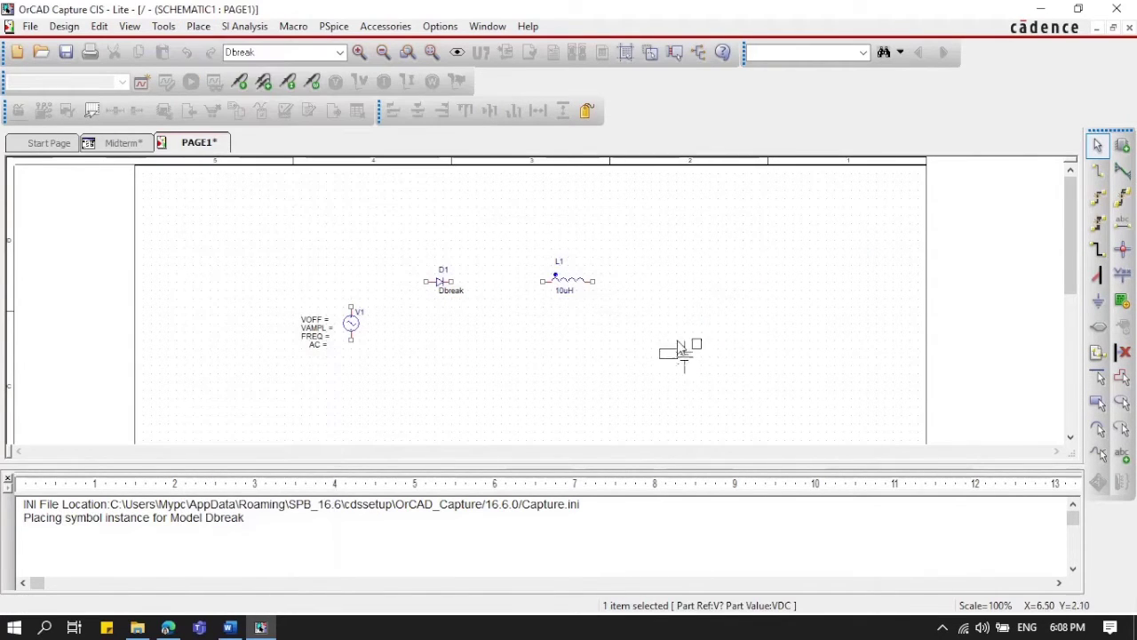
pyautogui.click(657, 307)
pyautogui.press('Escape')
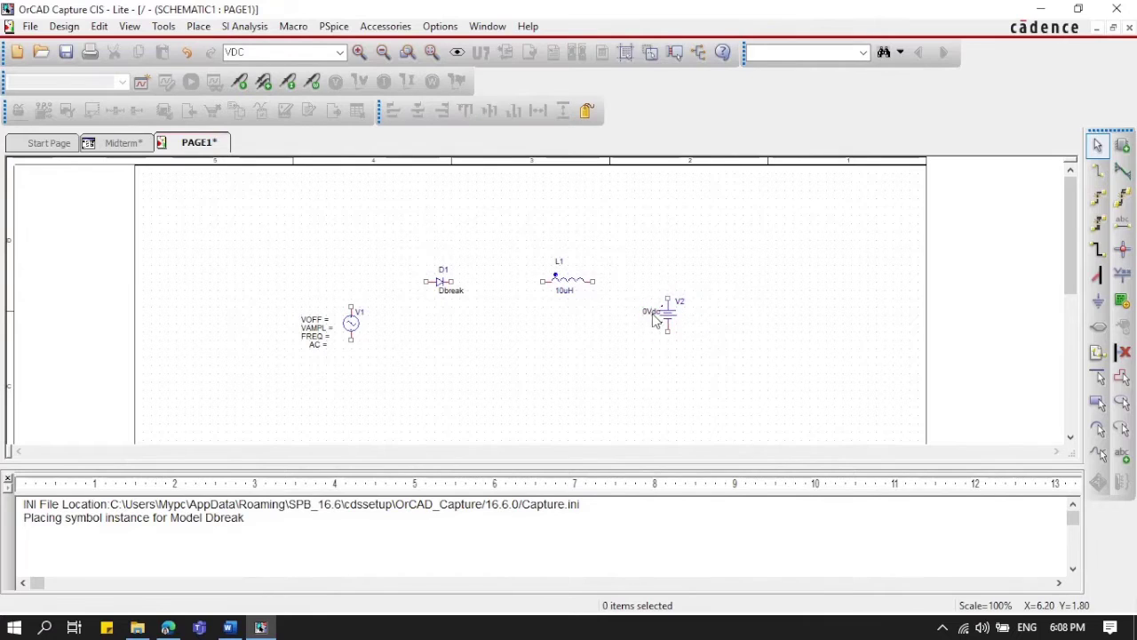
pyautogui.click(198, 26)
pyautogui.moveTo(258, 96)
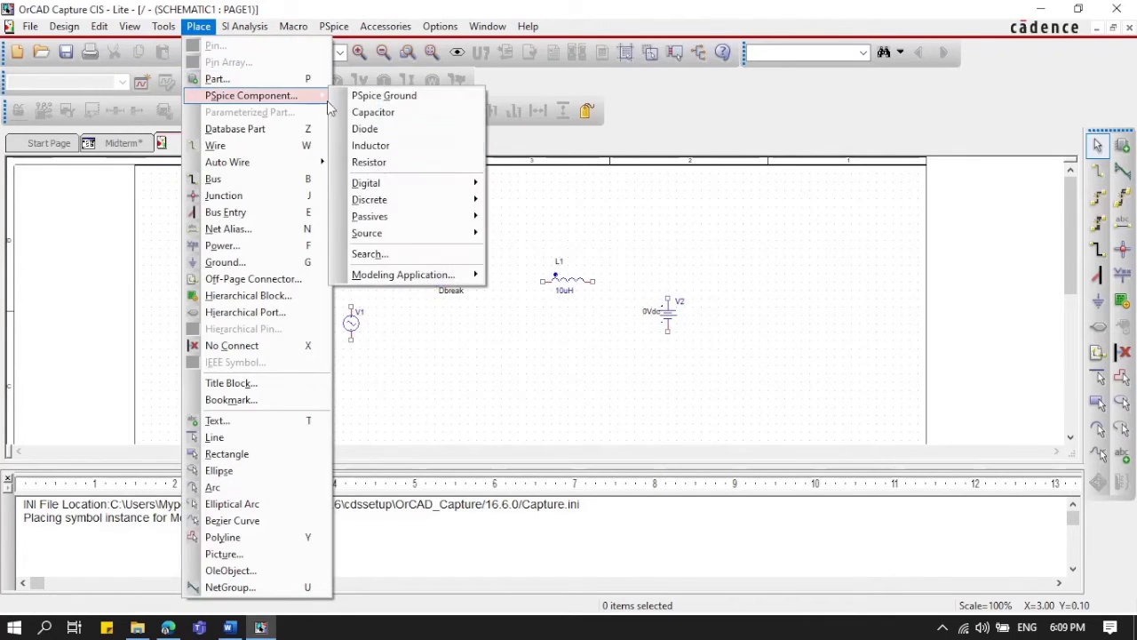
pyautogui.click(384, 96)
pyautogui.click(419, 391)
pyautogui.press('Escape')
# - Wire V1, D1, L1 and V2 together along the top of the loop
pyautogui.scroll(-1, 664, 306)
pyautogui.keyDown('ctrl'); pyautogui.scroll(1, 664, 305); pyautogui.keyUp('ctrl')
pyautogui.scroll(-3, 311, 400)
pyautogui.moveTo(400, 455); pyautogui.dragTo(169, 452)
pyautogui.moveTo(1070, 273); pyautogui.dragTo(1067, 233)
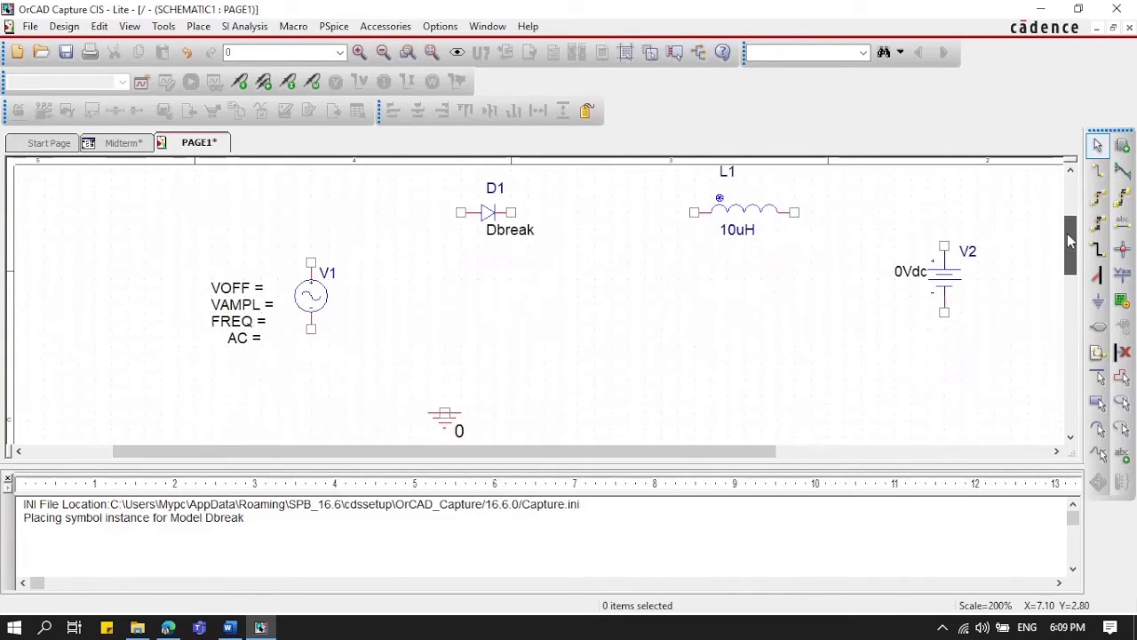
pyautogui.press('w')
pyautogui.click(457, 212)
pyautogui.click(511, 213)
pyautogui.click(693, 212)
pyautogui.click(795, 212)
pyautogui.click(944, 247)
# - Close the loop with a bottom wire from V2 to V1 and connect the ground
pyautogui.click(944, 312)
pyautogui.click(944, 361)
pyautogui.click(311, 328)
pyautogui.click(444, 414)
pyautogui.click(444, 362)
pyautogui.press('Escape')
# - Rename the sources VAC and VDC and set VDC to 24Vdc
pyautogui.doubleClick(327, 273)
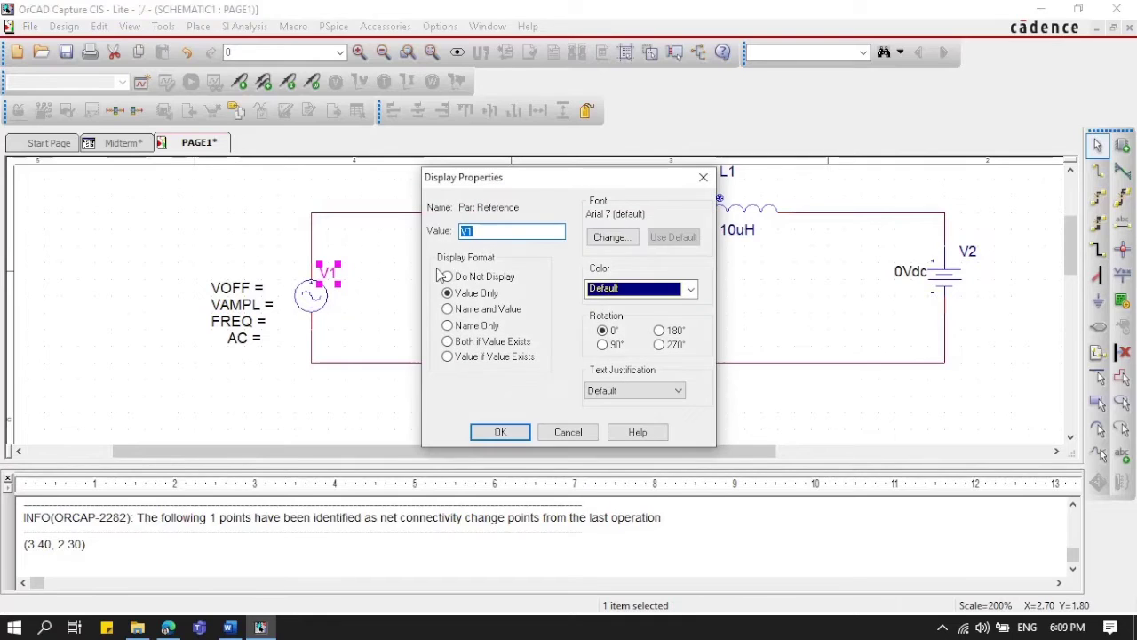
pyautogui.write('VAC')
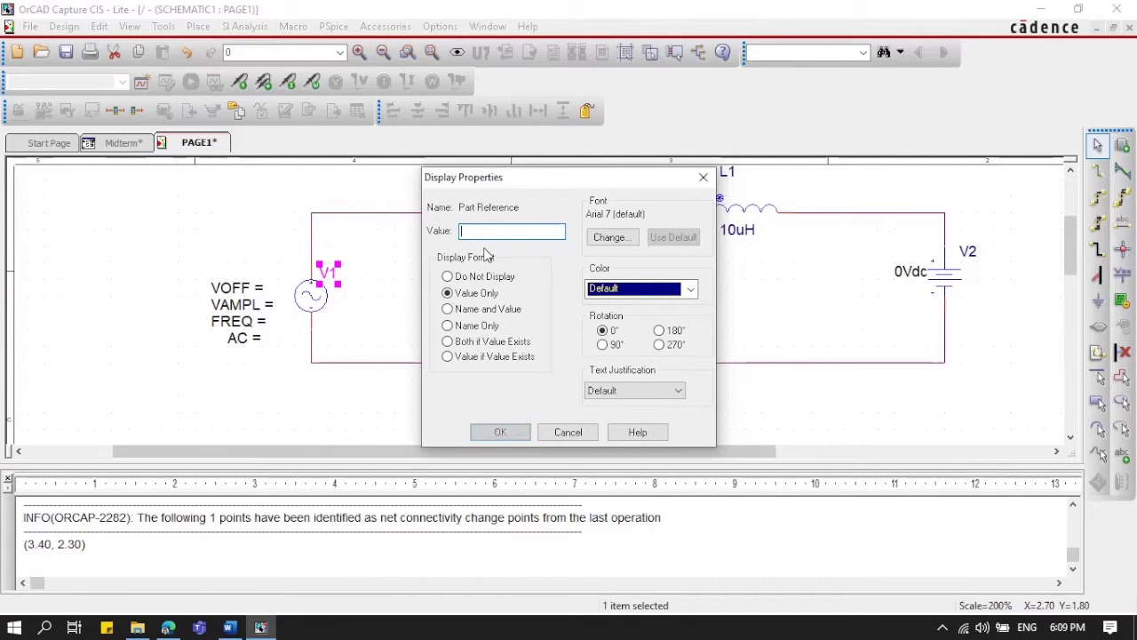
pyautogui.press('Return')
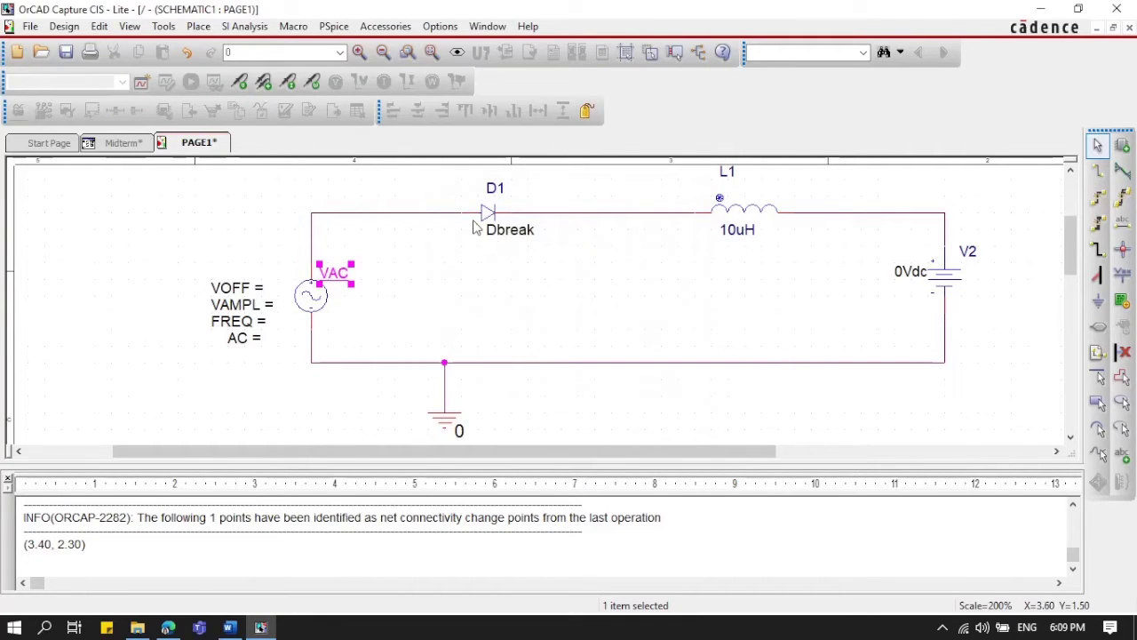
pyautogui.doubleClick(967, 251)
pyautogui.write('VDC')
pyautogui.press('Return')
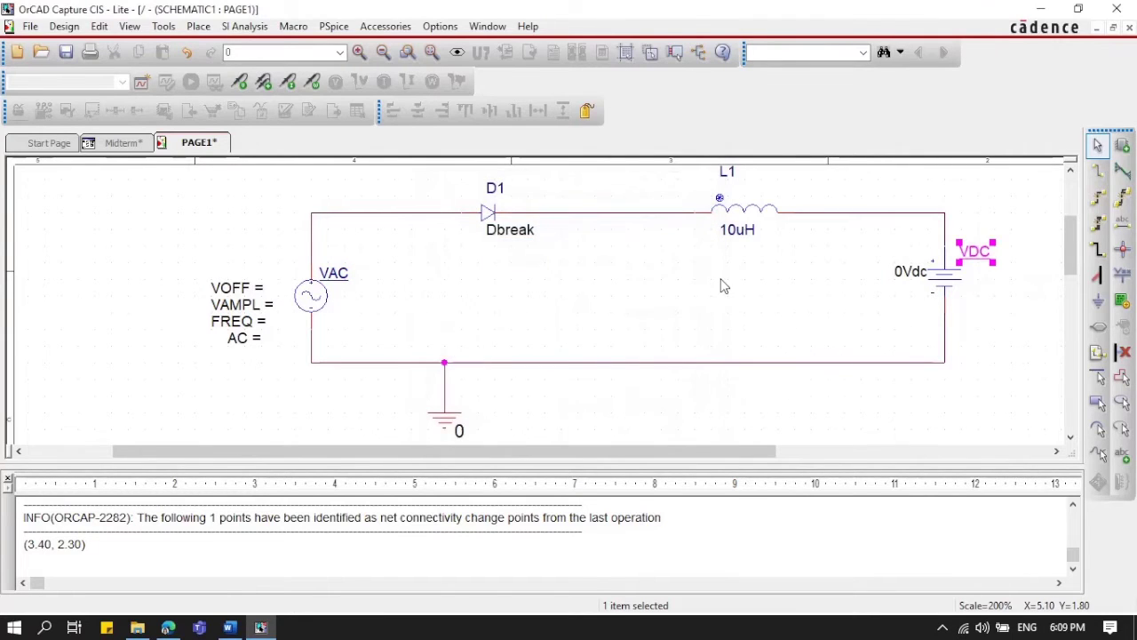
pyautogui.doubleClick(910, 274)
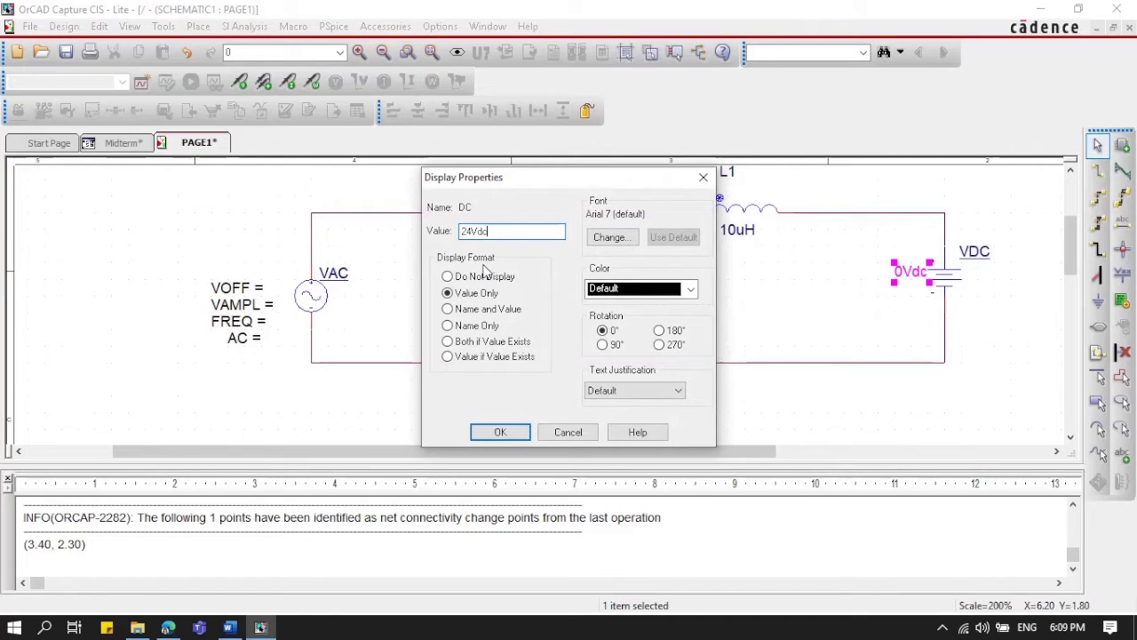
pyautogui.write('24Vdc')
pyautogui.press('Return')
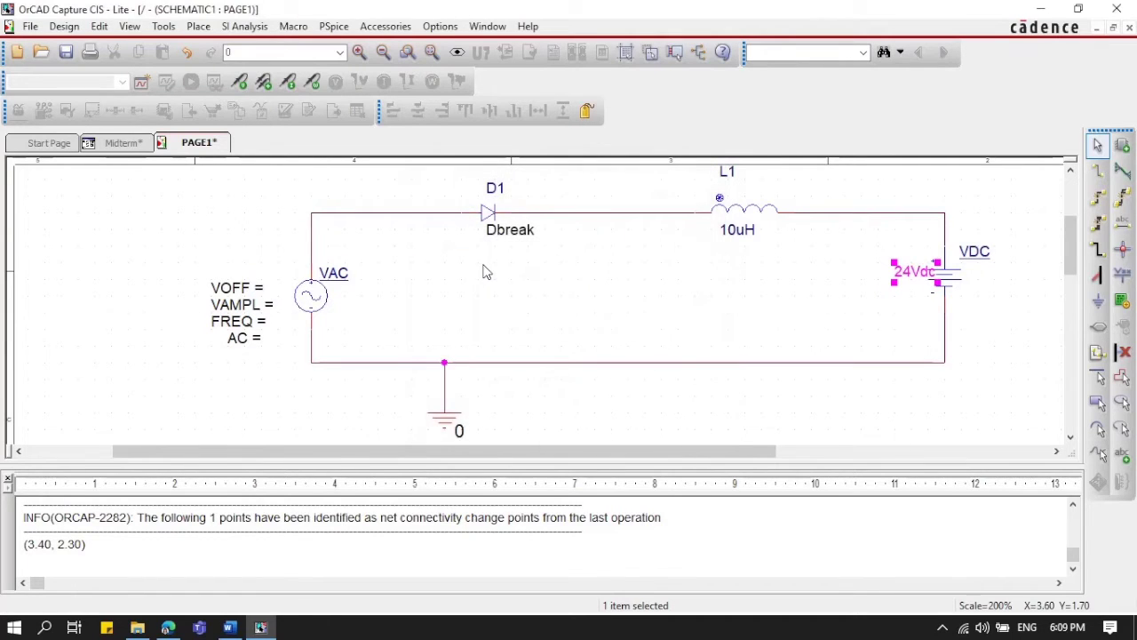
# - Set VAC to VOFF 0, VAMPL 169.71 and FREQ 60
pyautogui.doubleClick(263, 297)
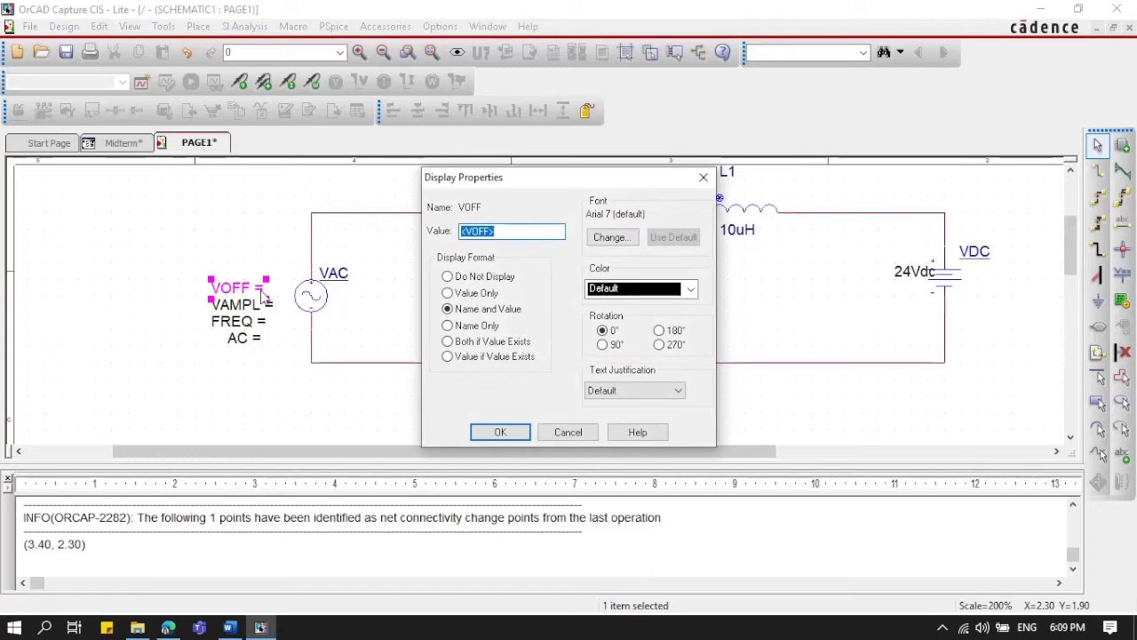
pyautogui.write('0')
pyautogui.press('Return')
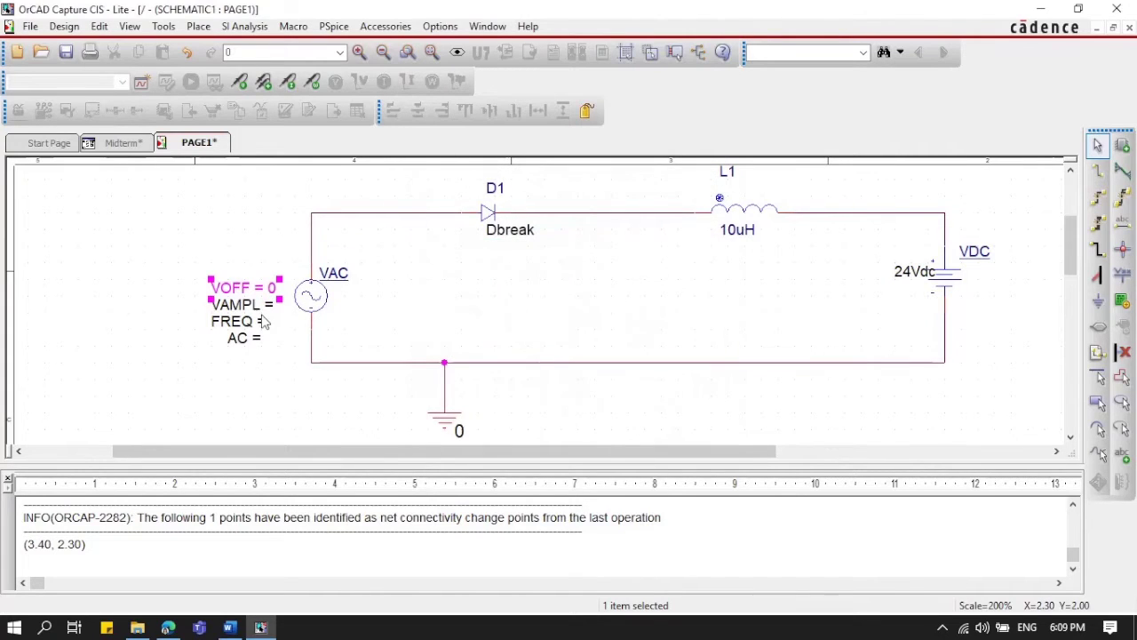
pyautogui.click(267, 311)
pyautogui.doubleClick(268, 311)
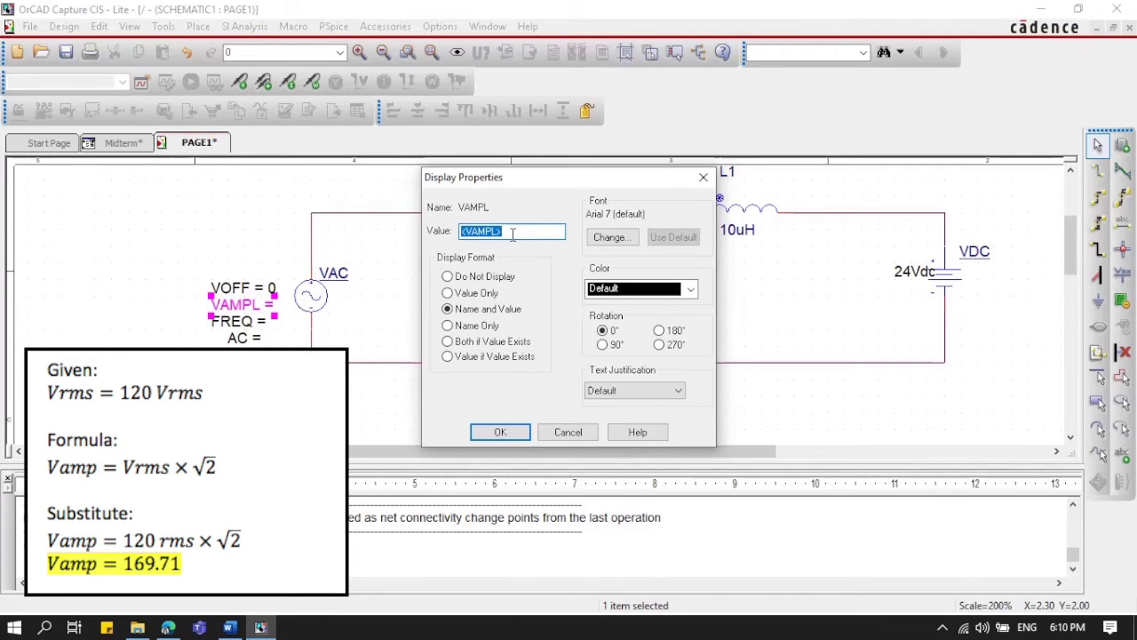
pyautogui.write('169.71')
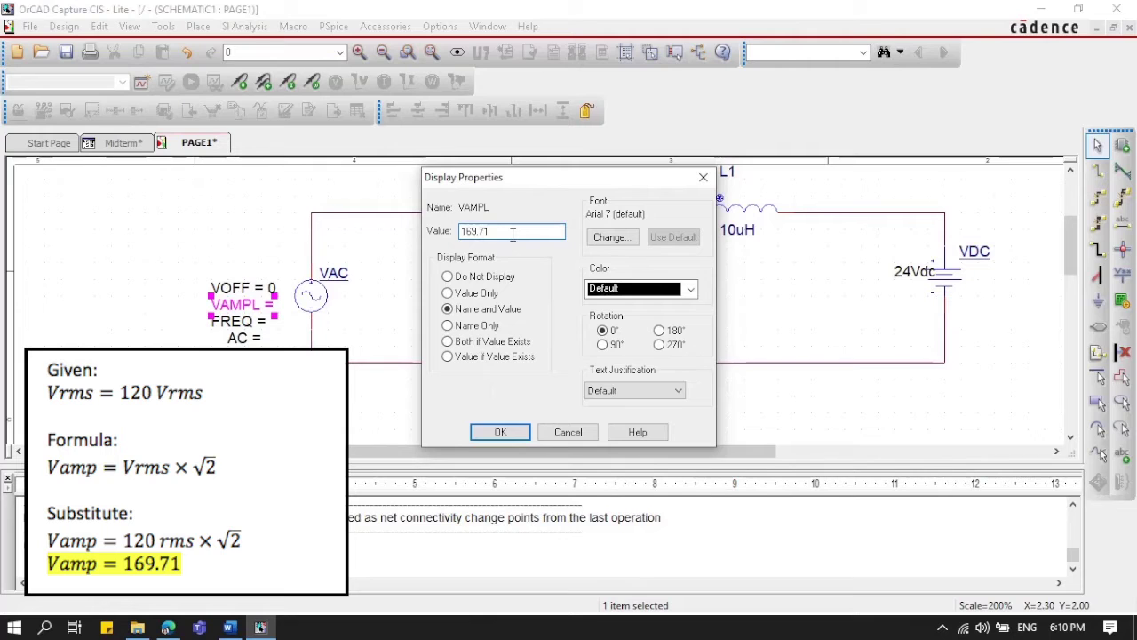
pyautogui.press('Return')
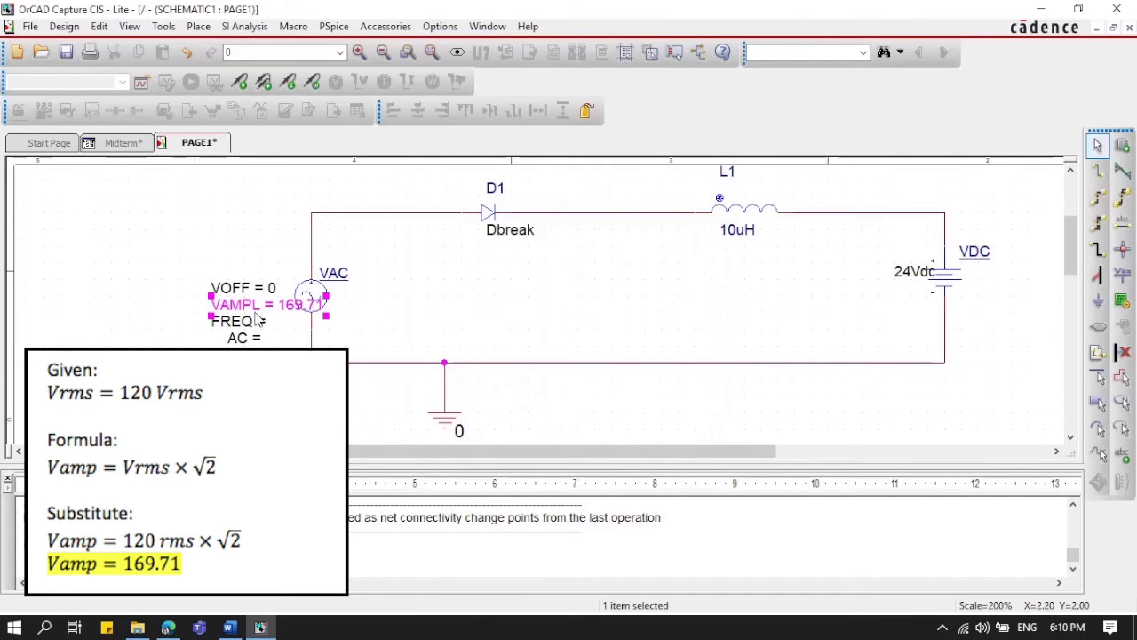
pyautogui.doubleClick(265, 320)
pyautogui.write('60')
pyautogui.press('Return')
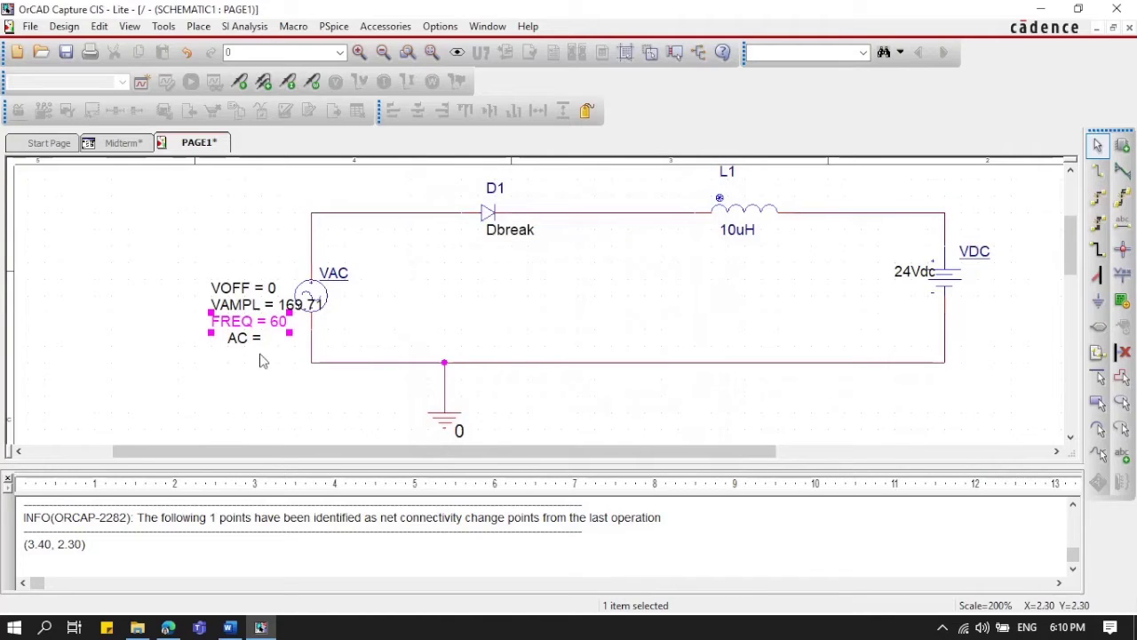
# - Set VAC's AC to 0 and shift its four property labels further left
pyautogui.doubleClick(259, 343)
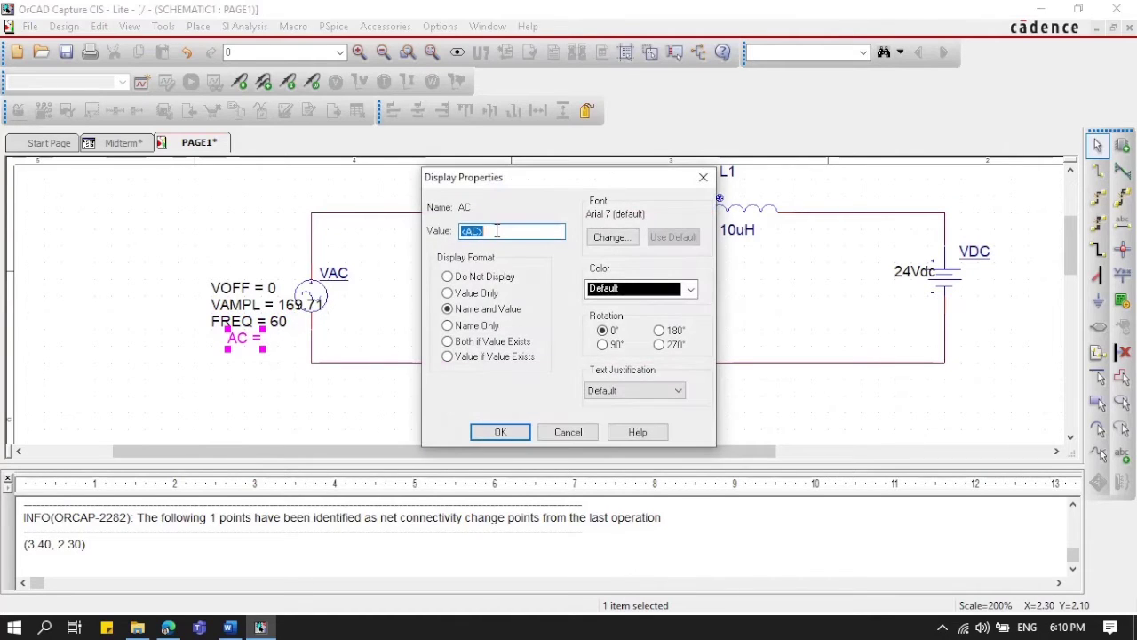
pyautogui.write('0')
pyautogui.press('Return')
pyautogui.moveTo(160, 277); pyautogui.dragTo(266, 365)
pyautogui.moveTo(239, 313); pyautogui.dragTo(188, 312)
pyautogui.click(241, 378)
pyautogui.click(213, 340)
pyautogui.press('Delete')
pyautogui.hotkey('ctrl', 'z')
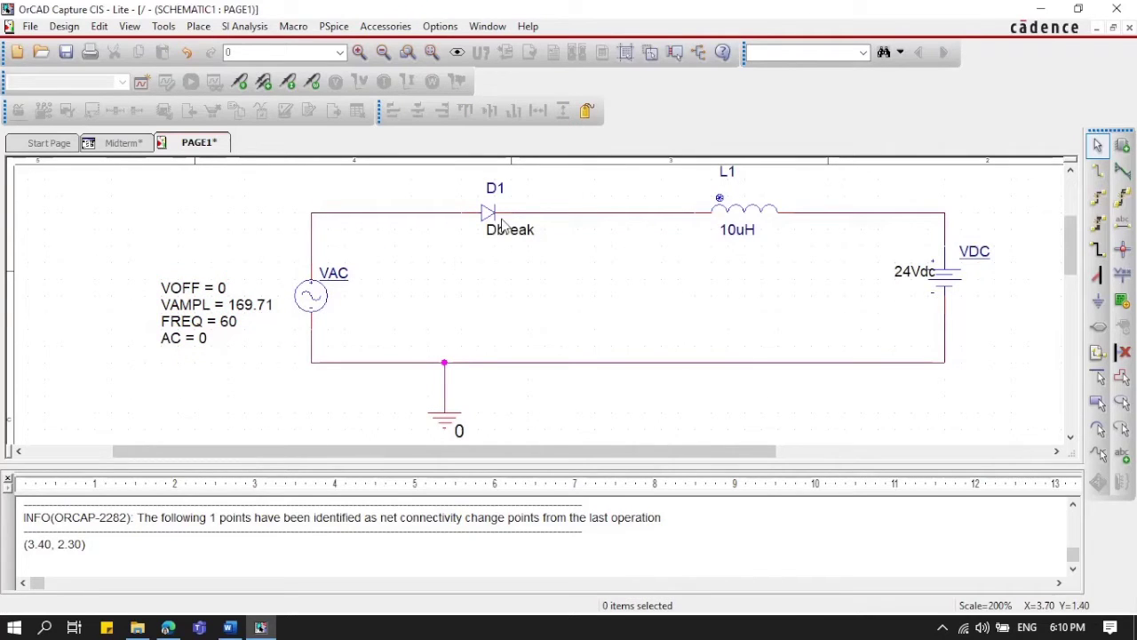
# - Change the inductor value from 10uH to {L} and nudge the 24Vdc label left
pyautogui.doubleClick(738, 230)
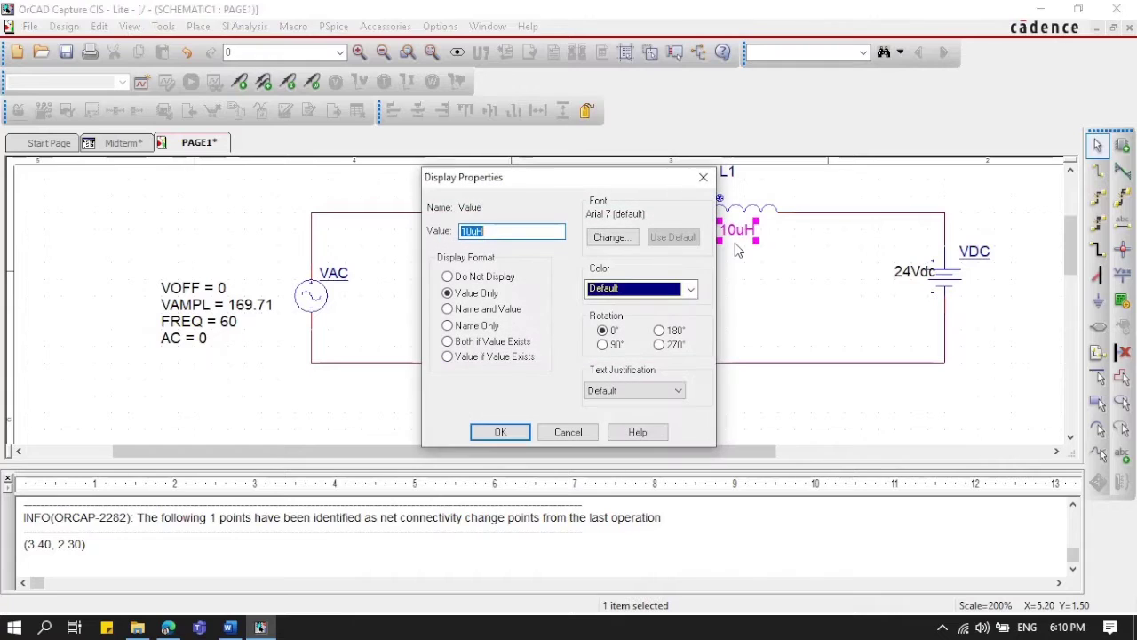
pyautogui.write('{L}')
pyautogui.press('Return')
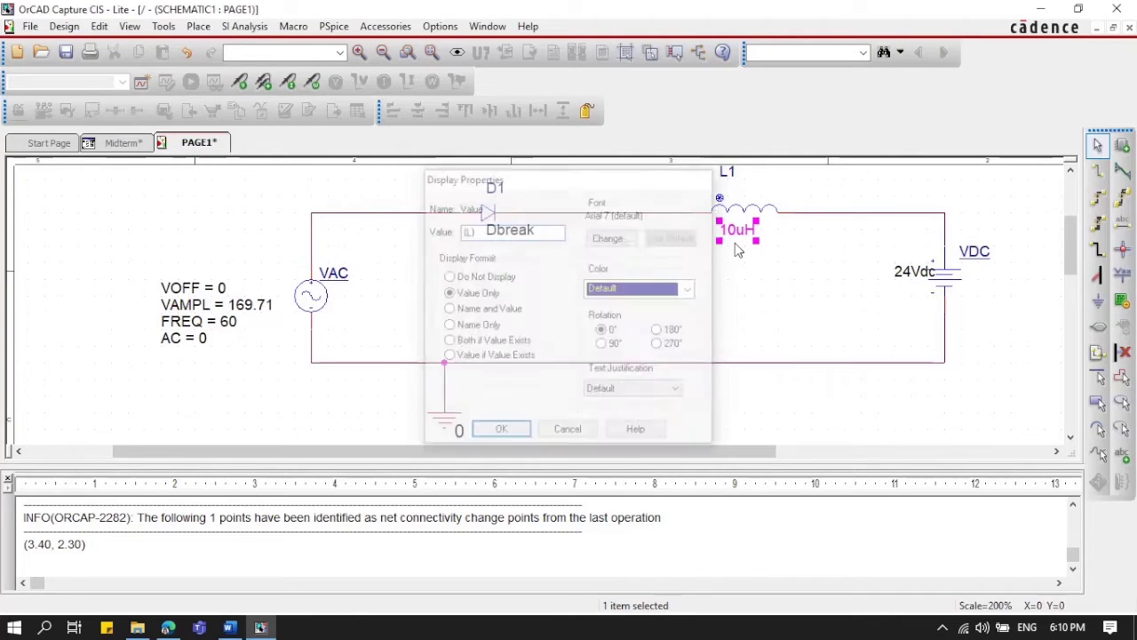
pyautogui.click(891, 320)
pyautogui.moveTo(915, 280); pyautogui.dragTo(899, 276)
pyautogui.click(873, 332)
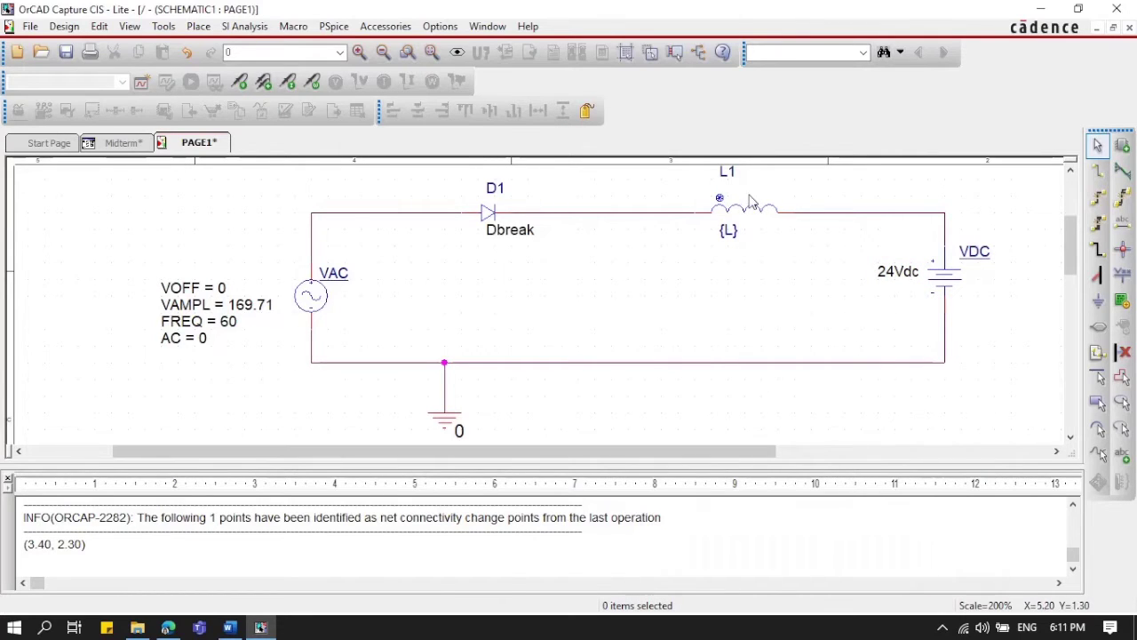
# - Add the special.olb library to the part list and filter to SPECIAL
pyautogui.click(198, 26)
pyautogui.click(236, 80)
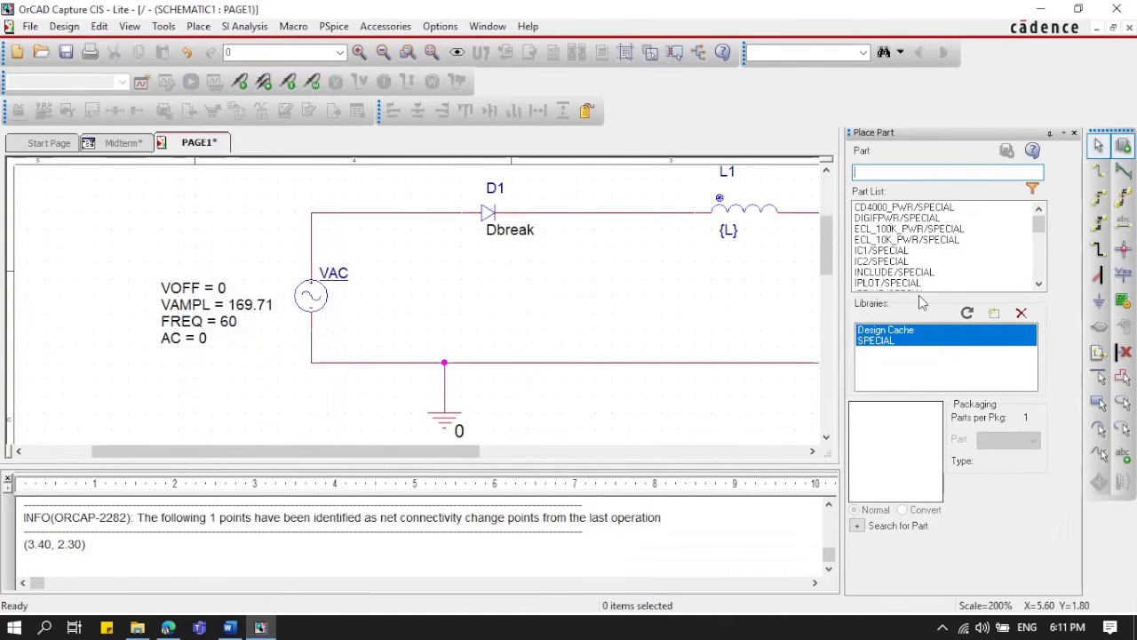
pyautogui.click(994, 313)
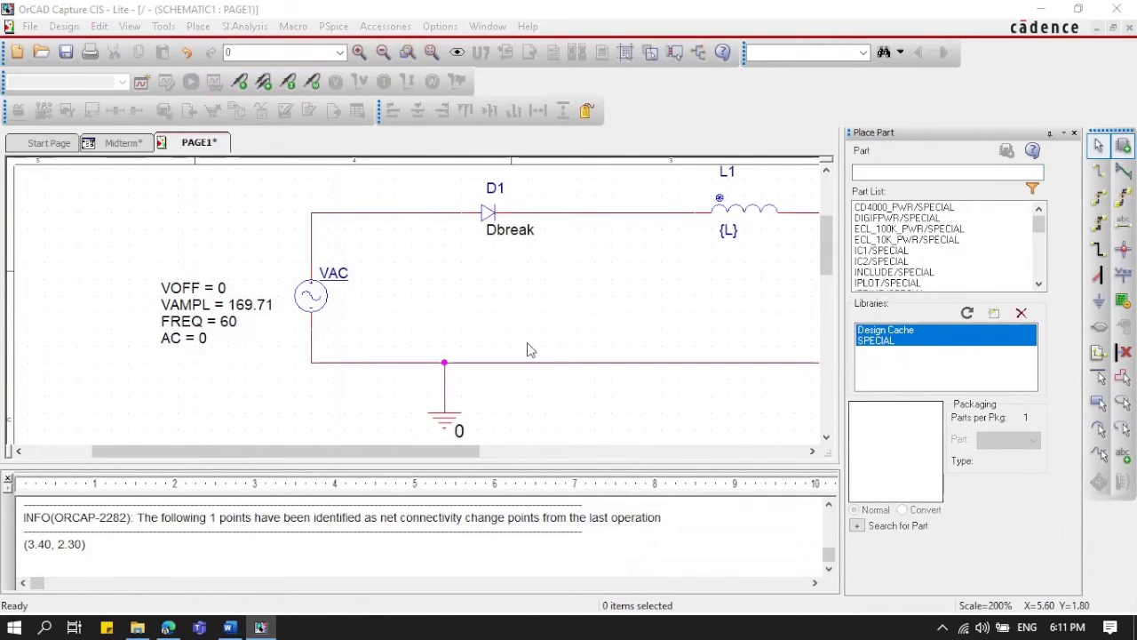
pyautogui.scroll(-10, 520, 356)
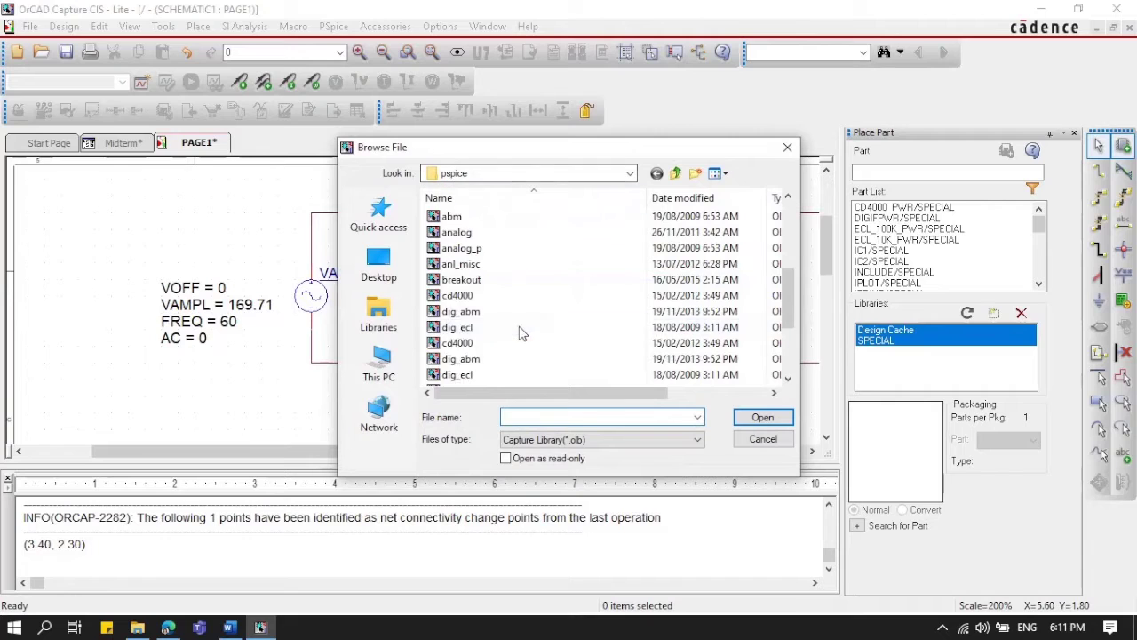
pyautogui.click(520, 374)
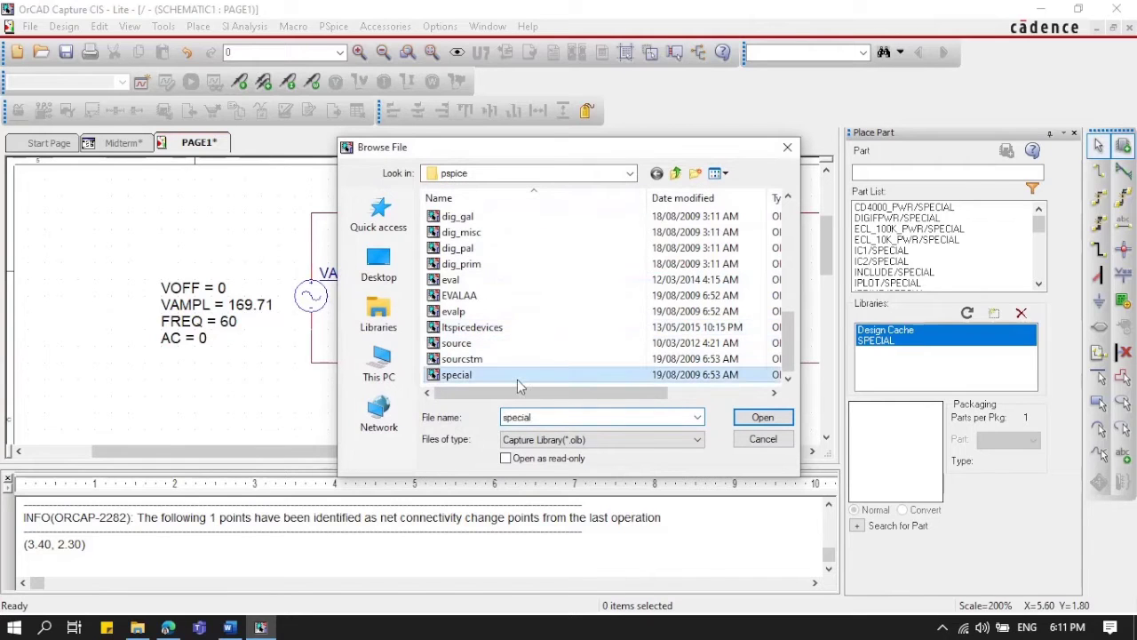
pyautogui.click(762, 416)
pyautogui.click(933, 342)
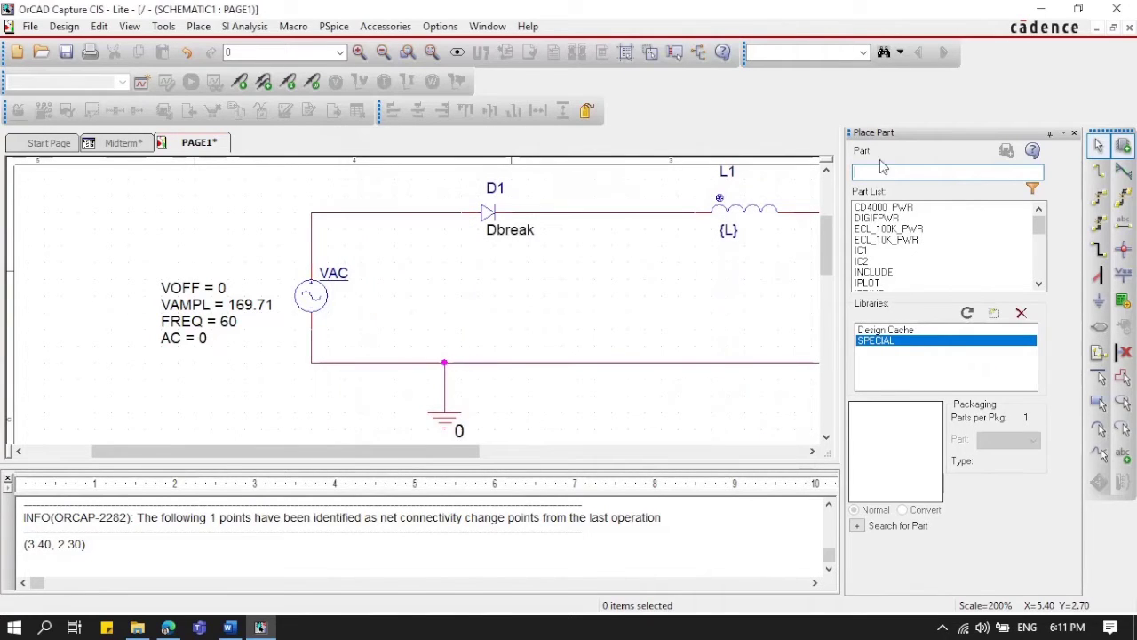
# - Place the PARAM part as a PARAMETERS block below the circuit
pyautogui.write('param')
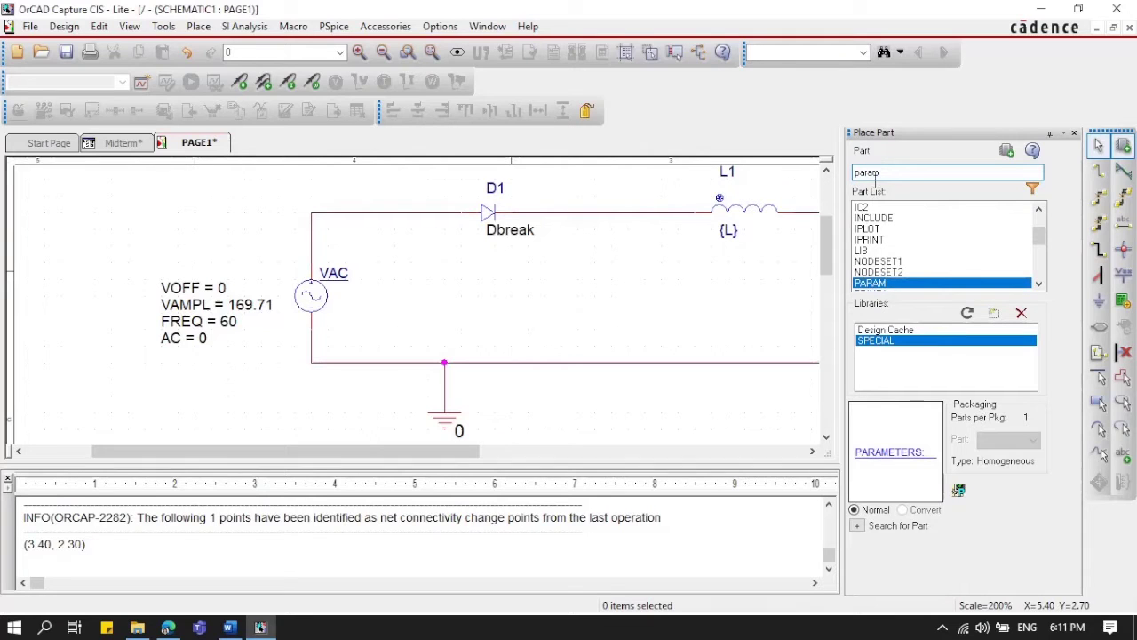
pyautogui.doubleClick(882, 283)
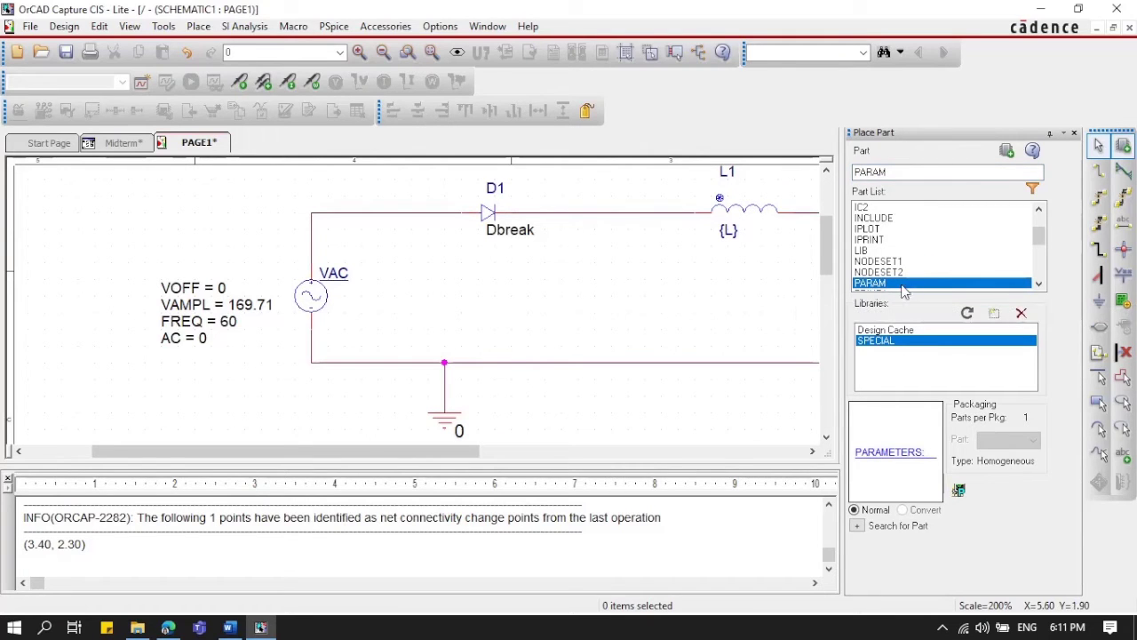
pyautogui.click(631, 398)
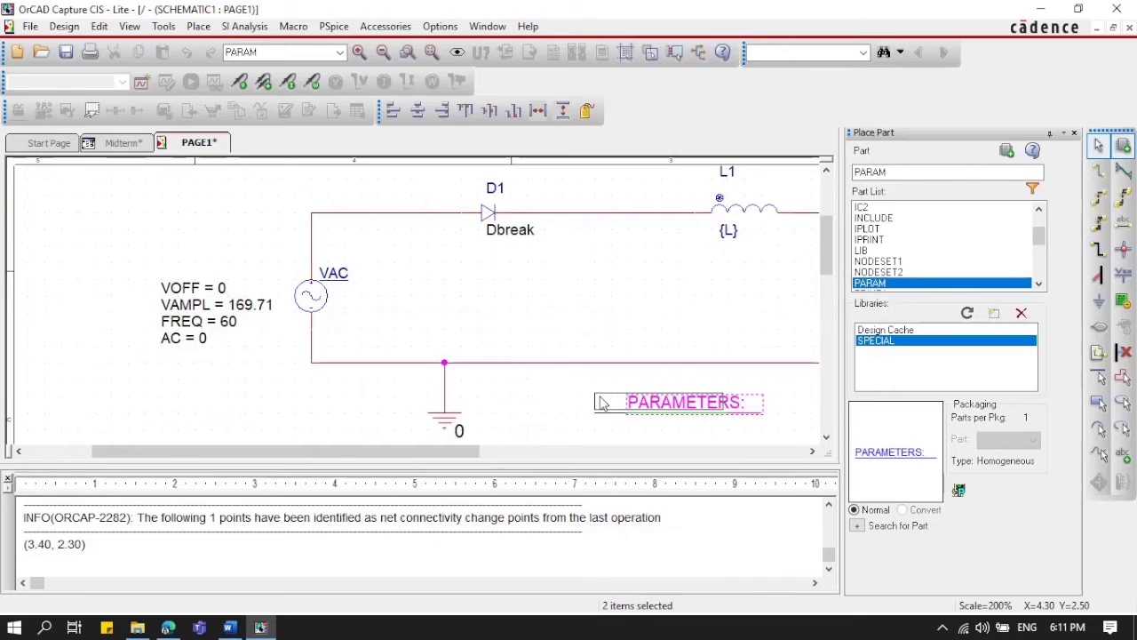
pyautogui.click(1074, 132)
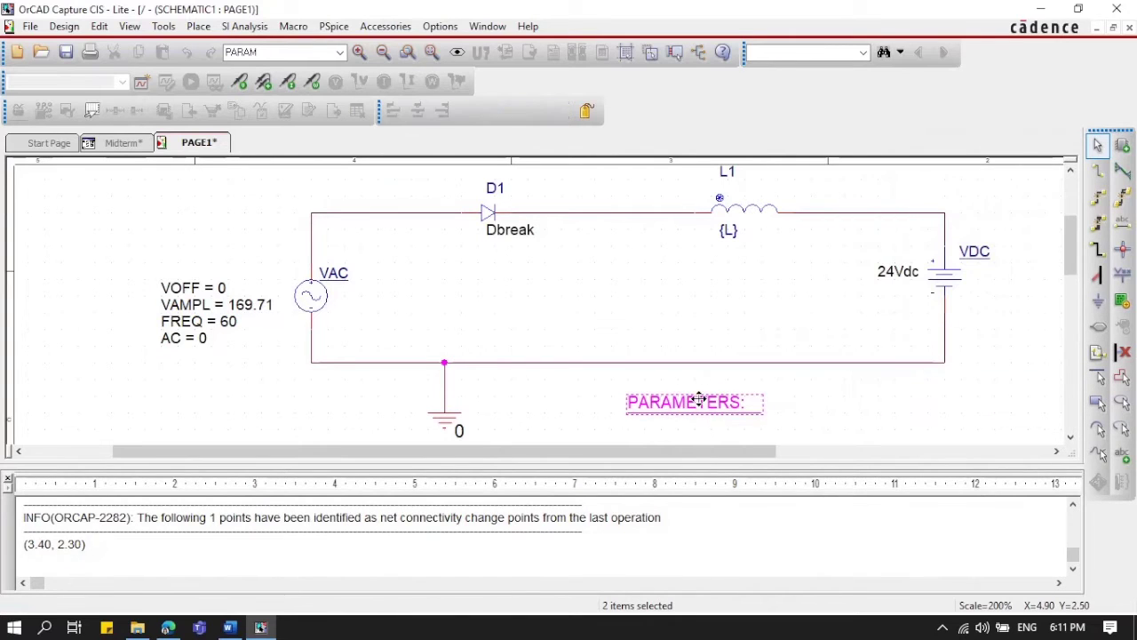
pyautogui.doubleClick(696, 404)
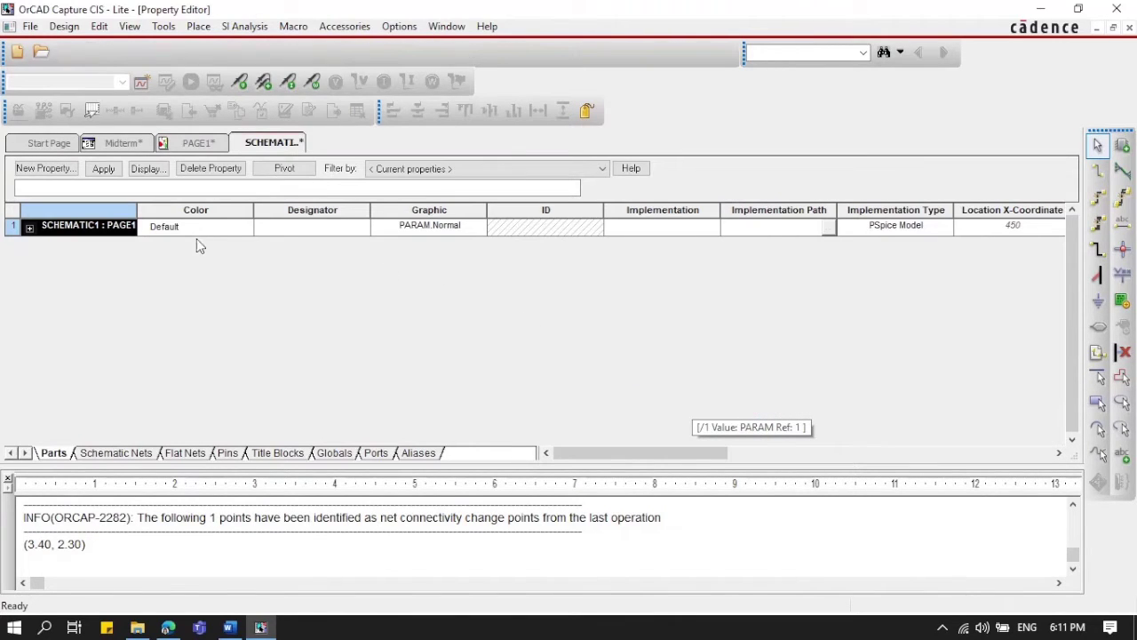
# - Add a new property L with value 0.1 to the PARAMETERS block
pyautogui.click(47, 169)
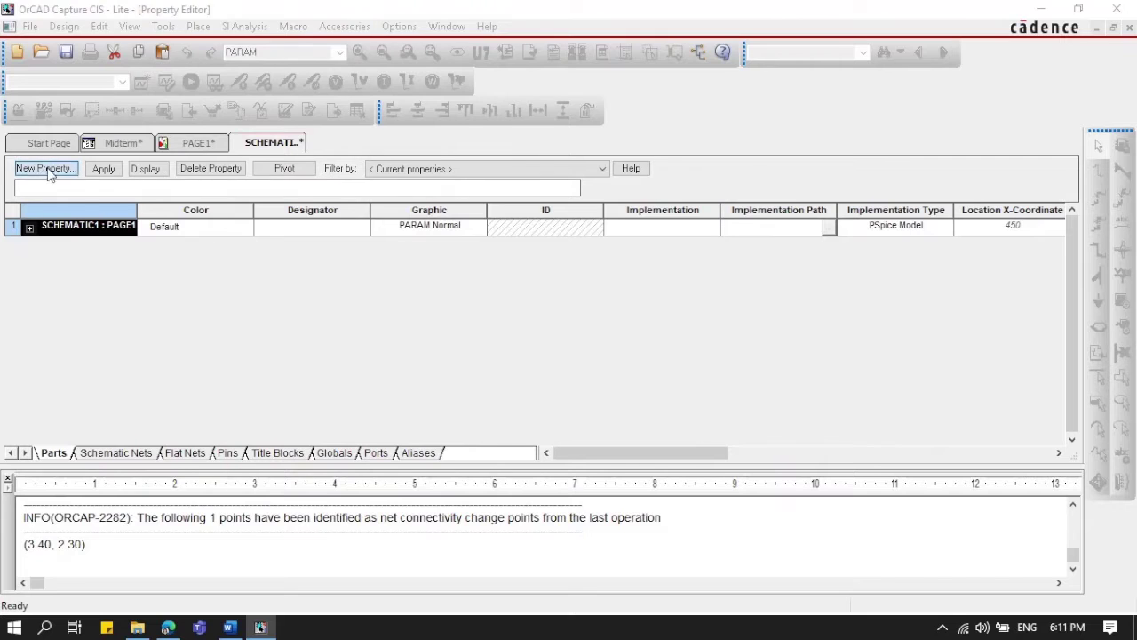
pyautogui.click(591, 338)
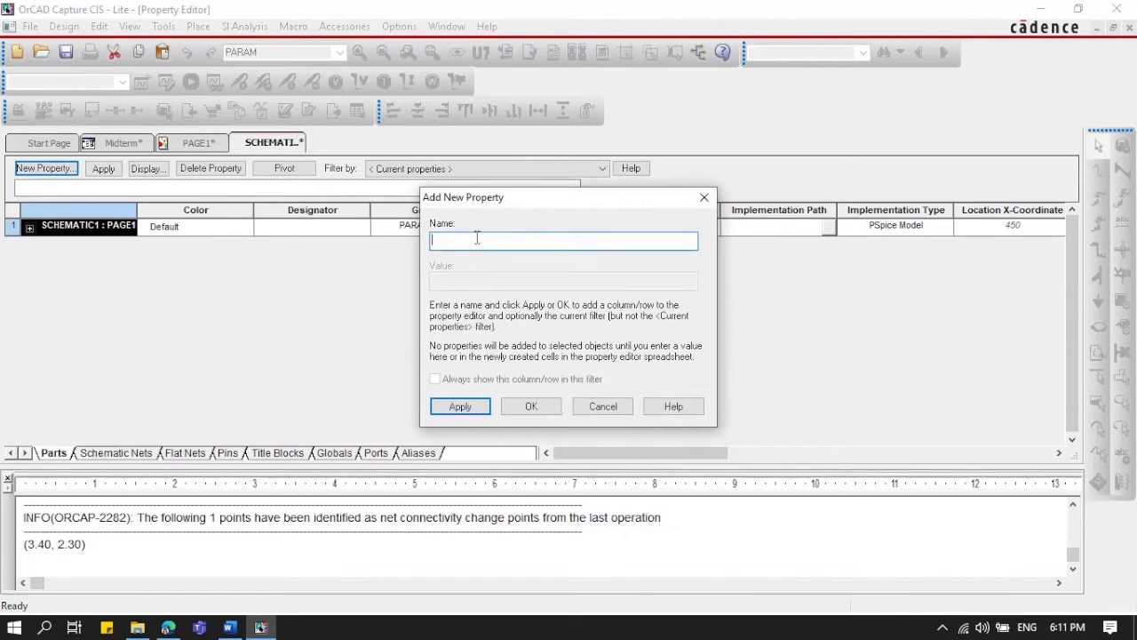
pyautogui.write('L')
pyautogui.press('Tab')
pyautogui.write('0.1')
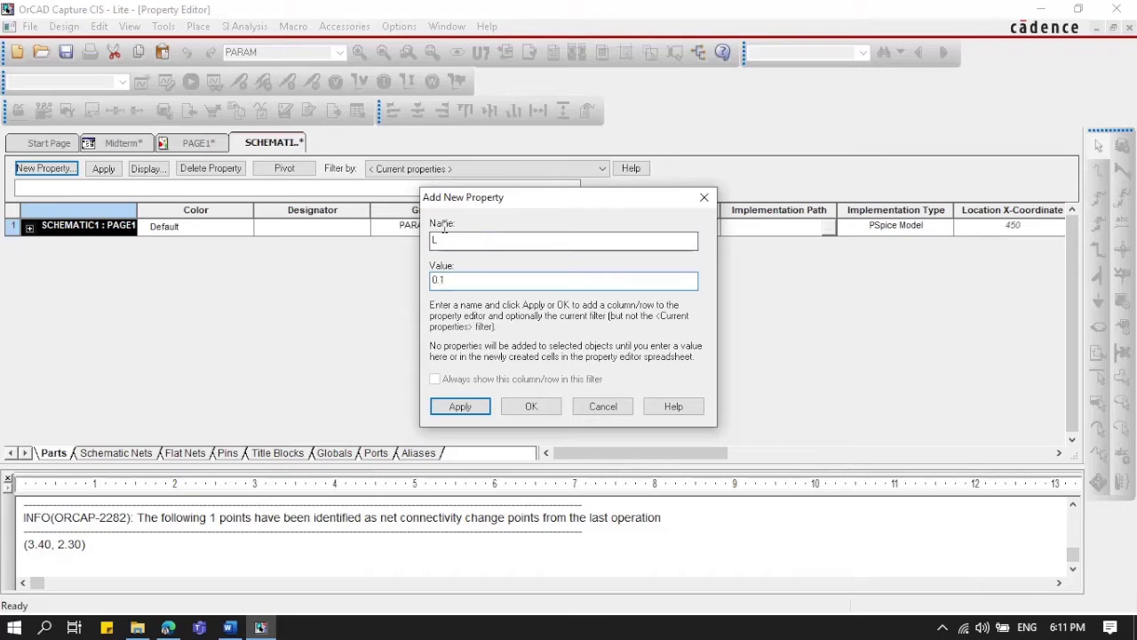
pyautogui.click(529, 405)
pyautogui.click(590, 339)
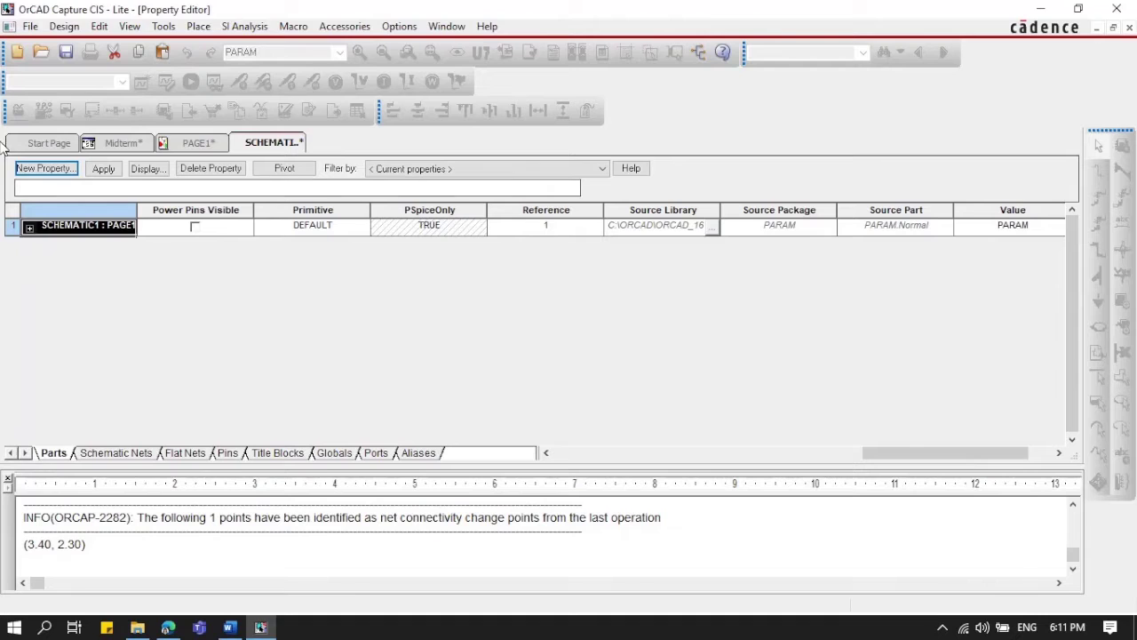
# - Re-apply property L, dismiss the blank-name errors and close the New Property dialog
pyautogui.click(45, 168)
pyautogui.write('L')
pyautogui.press('Tab')
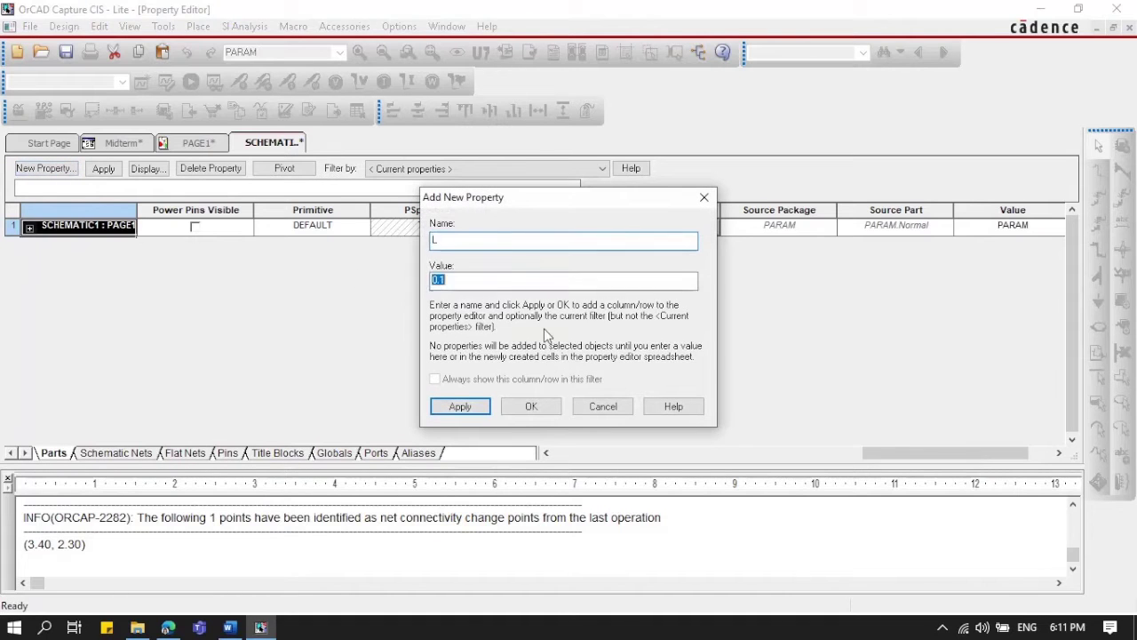
pyautogui.click(459, 406)
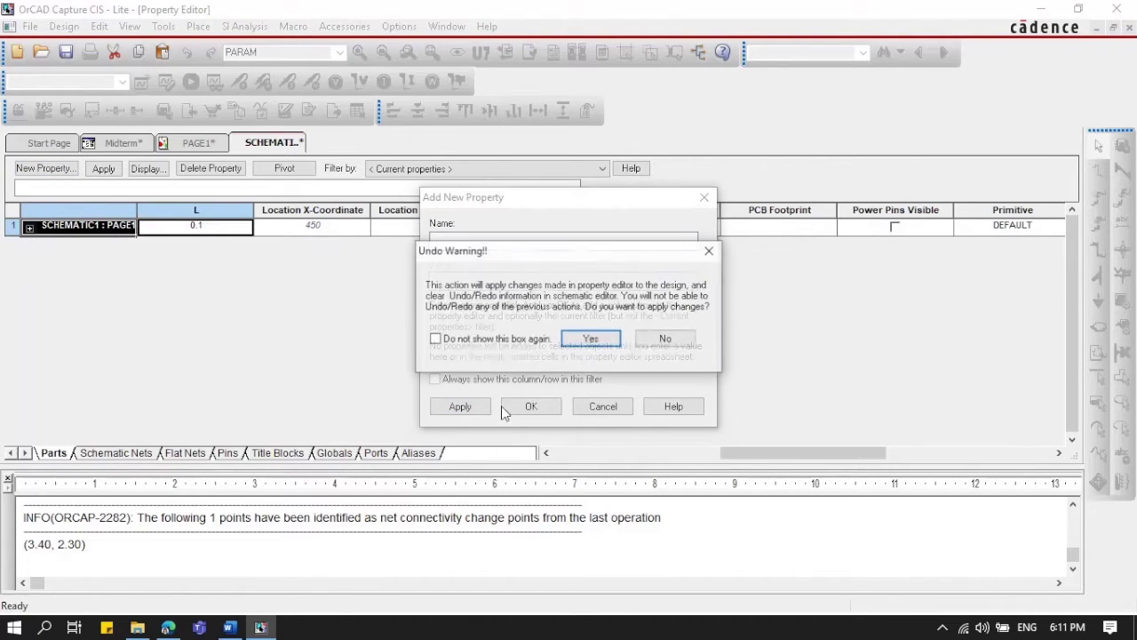
pyautogui.click(591, 338)
pyautogui.click(532, 406)
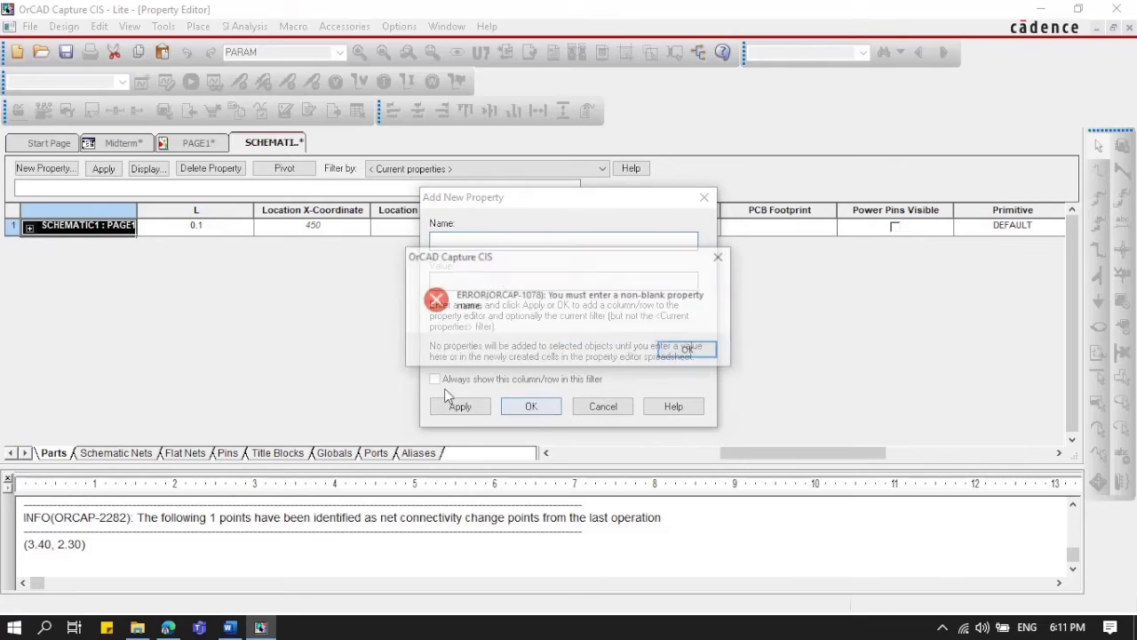
pyautogui.click(682, 347)
pyautogui.click(533, 406)
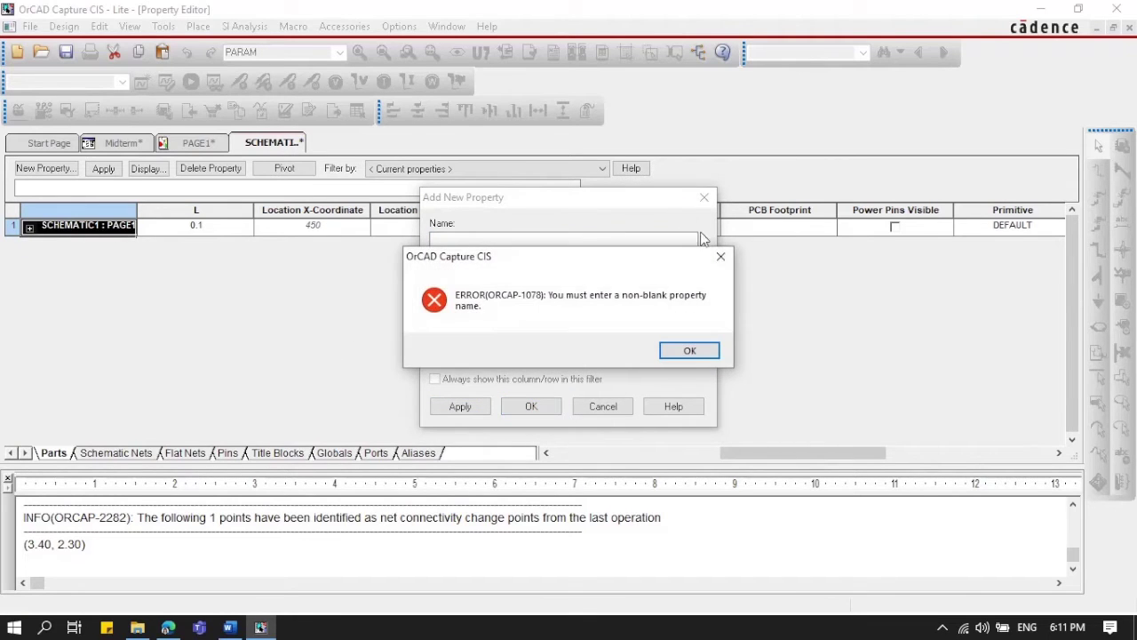
pyautogui.click(688, 350)
pyautogui.click(703, 197)
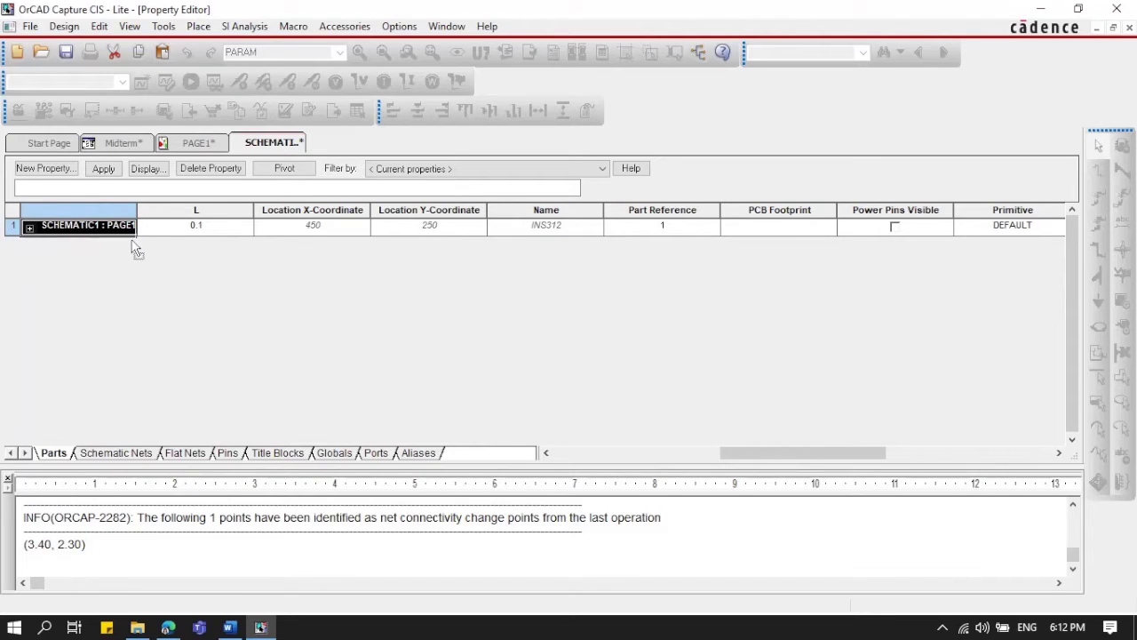
# - Display the L property's name and value on the schematic, back on PAGE1
pyautogui.rightClick(210, 230)
pyautogui.click(261, 300)
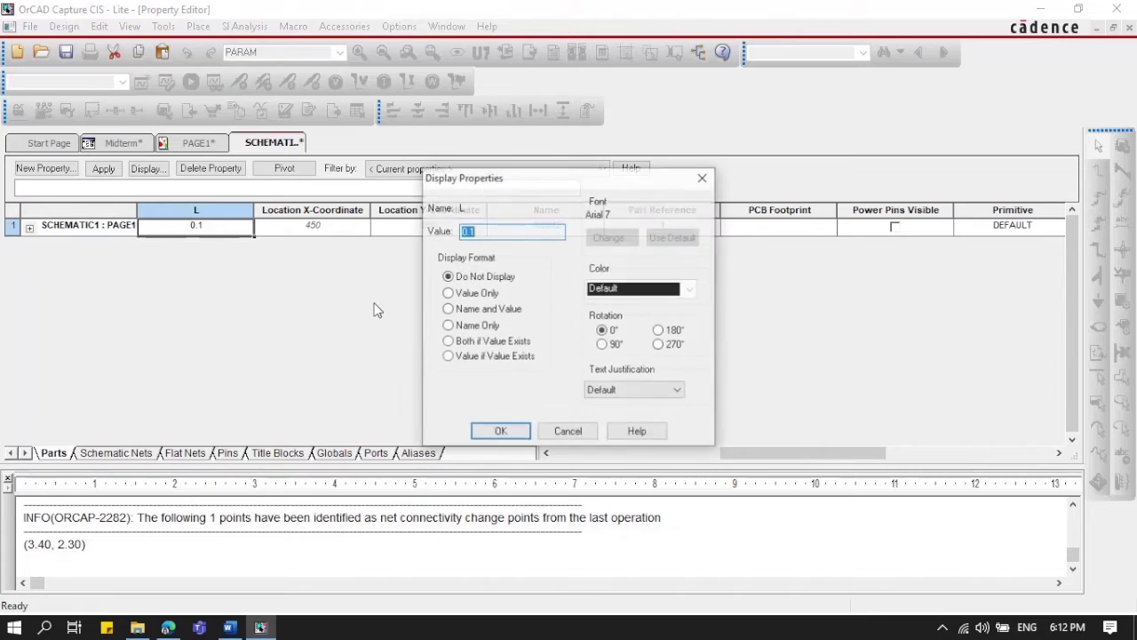
pyautogui.click(502, 310)
pyautogui.click(500, 432)
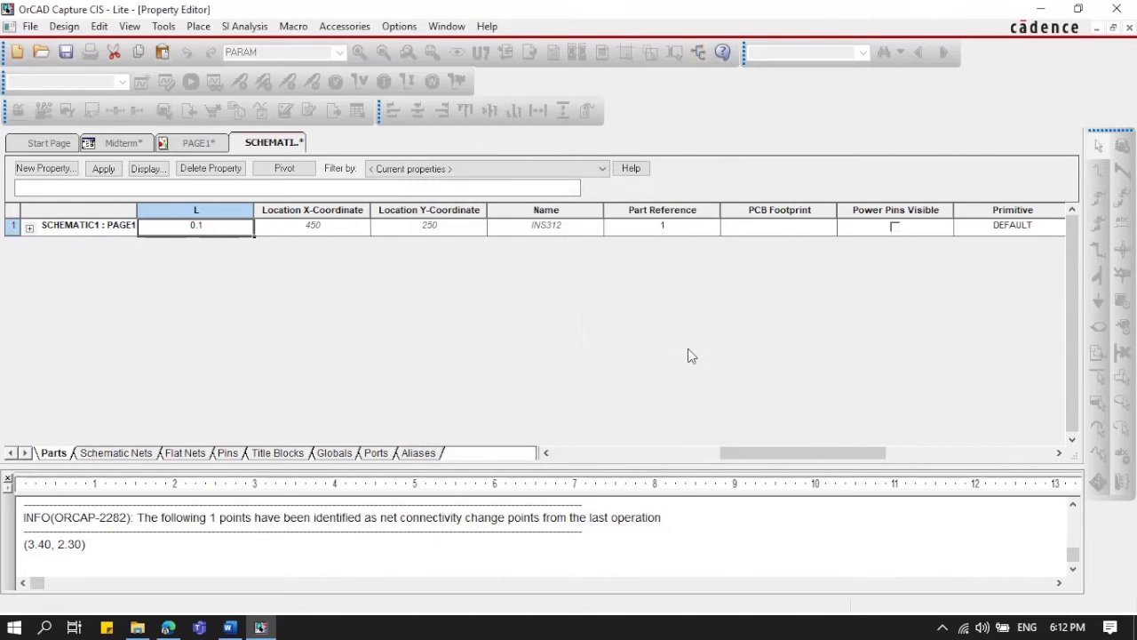
pyautogui.click(199, 143)
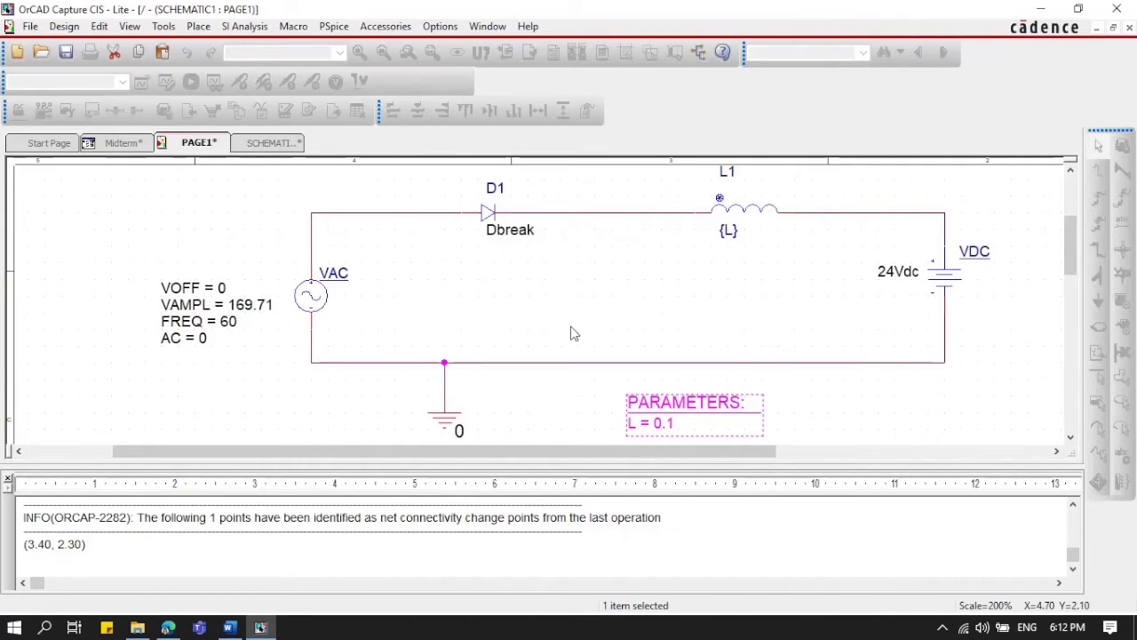
# - Start a new simulation profile named Midterm, inheriting from none
pyautogui.click(1063, 221)
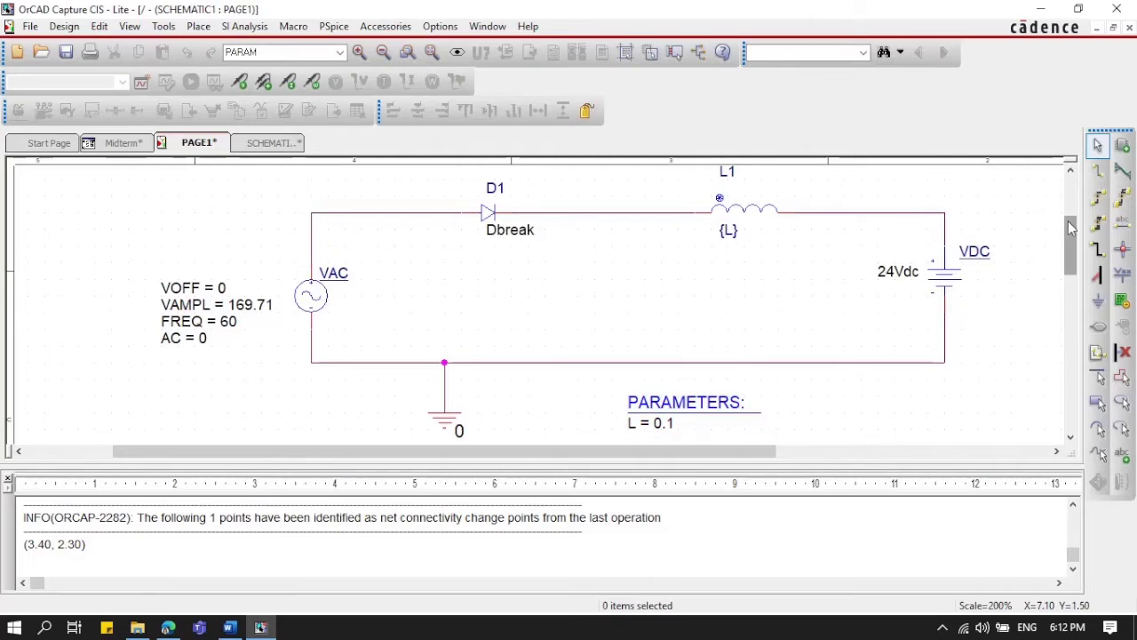
pyautogui.scroll(-1, 1072, 232)
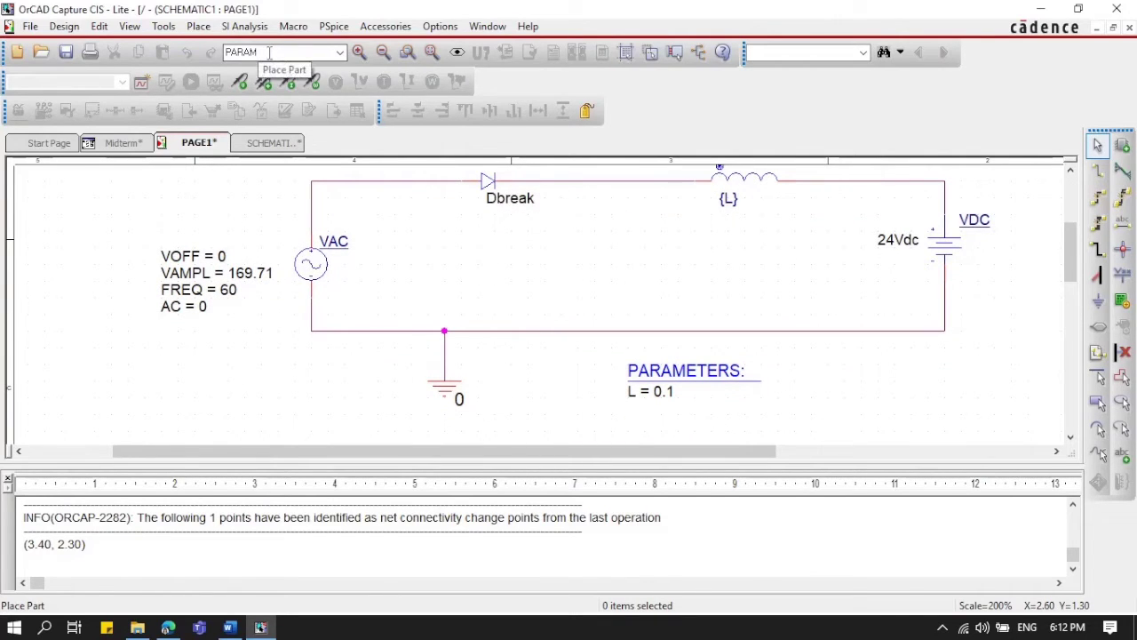
pyautogui.click(140, 82)
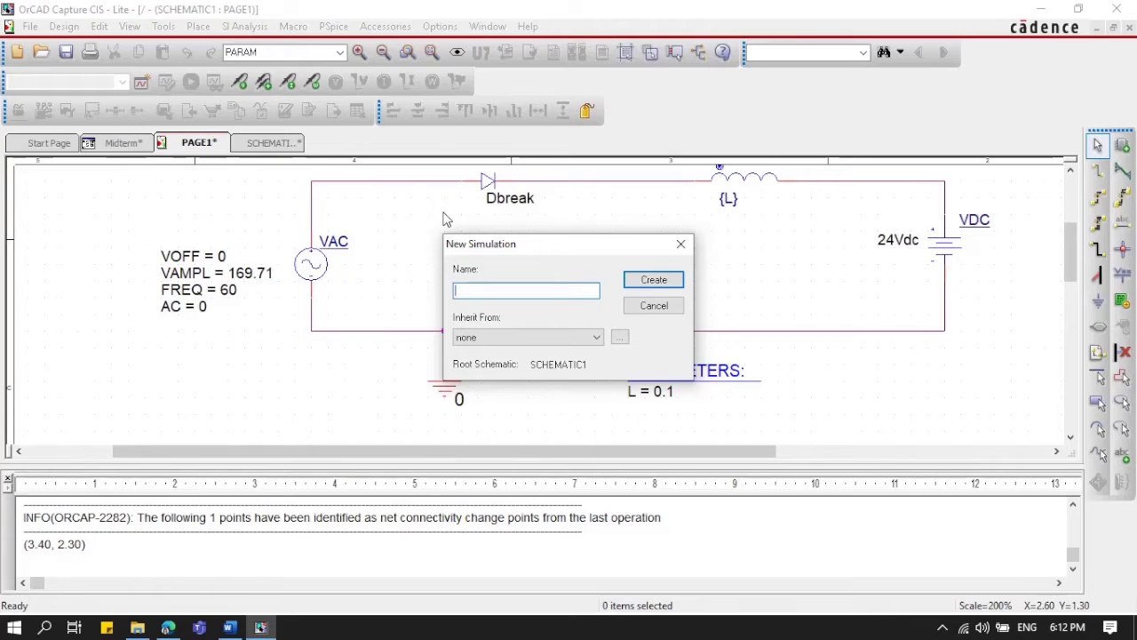
pyautogui.write('Midterm')
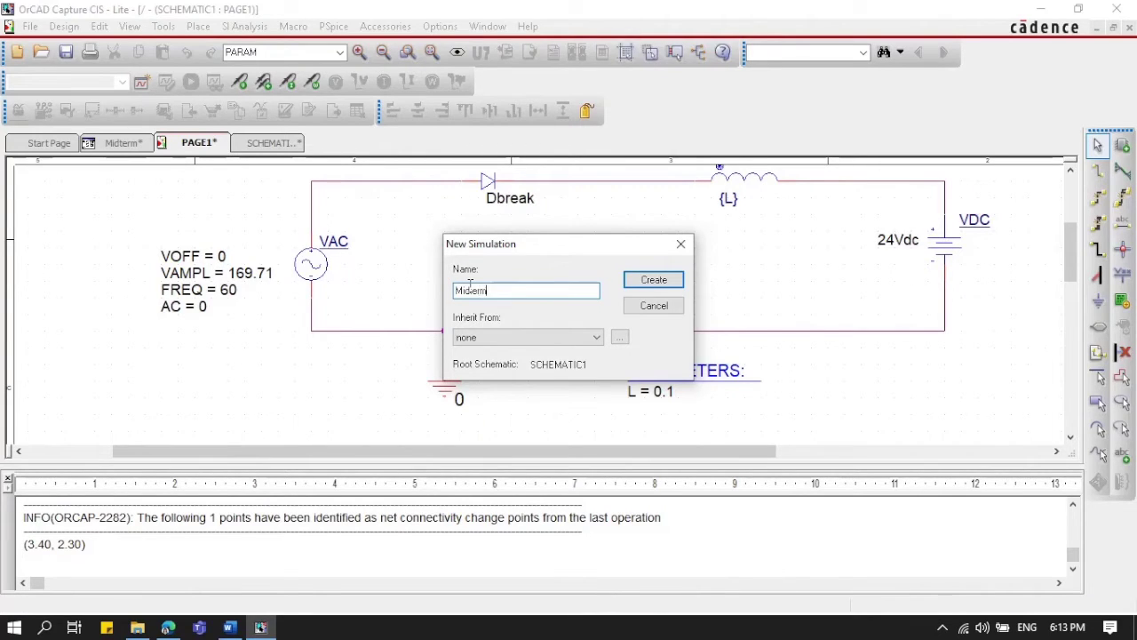
pyautogui.press('Return')
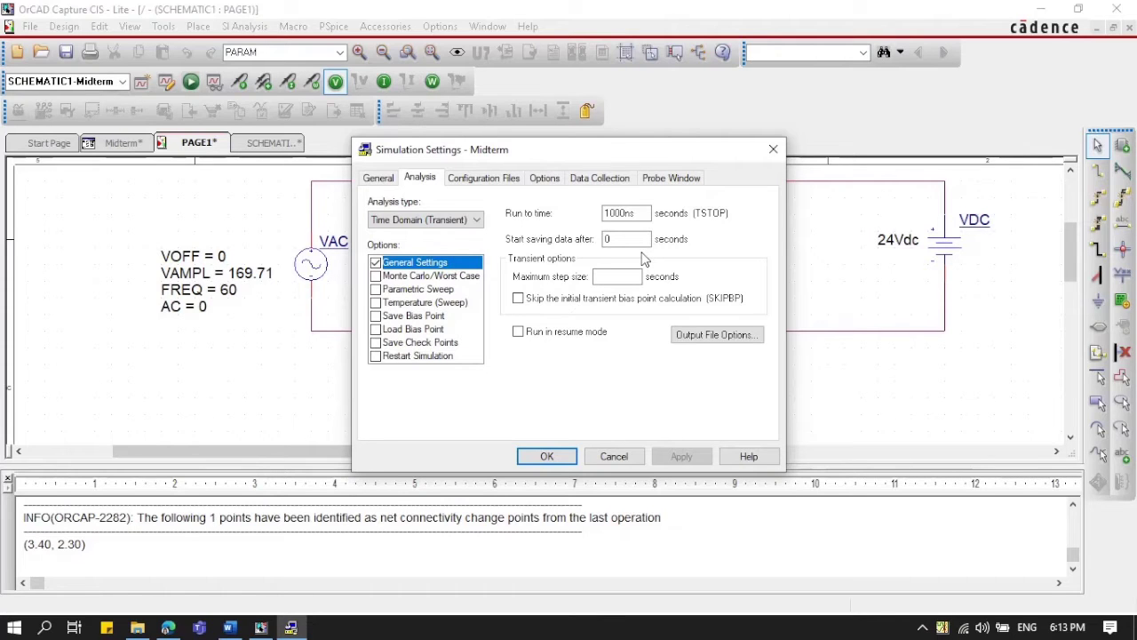
# - Enable Parametric Sweep and set the transient run time to 16.67ms
pyautogui.click(382, 178)
pyautogui.click(426, 178)
pyautogui.click(436, 291)
pyautogui.click(375, 290)
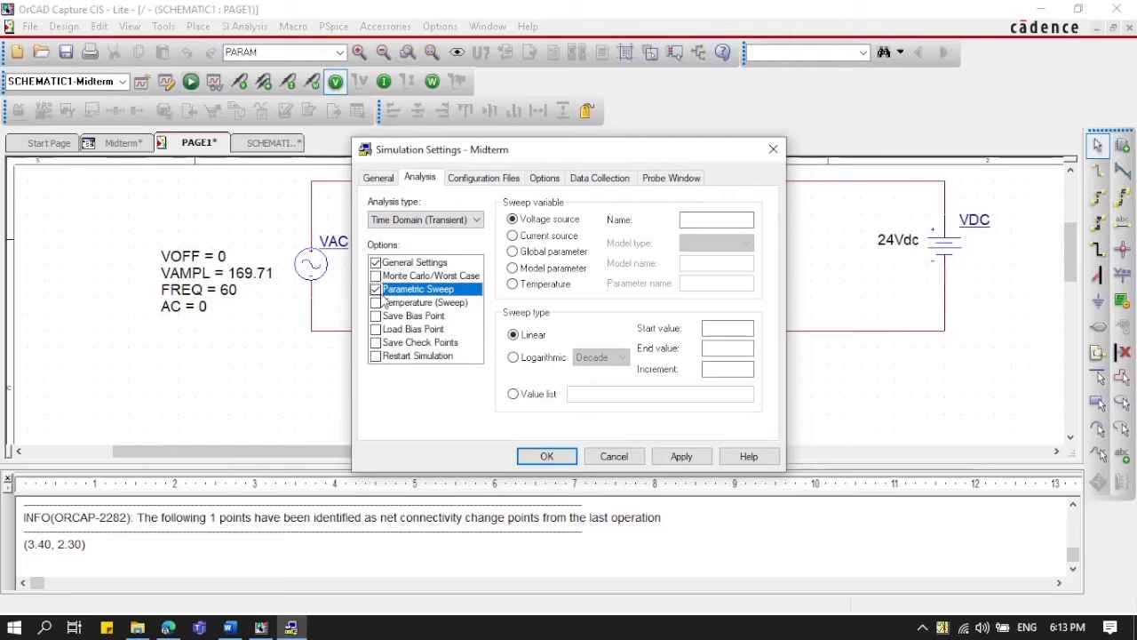
pyautogui.click(444, 276)
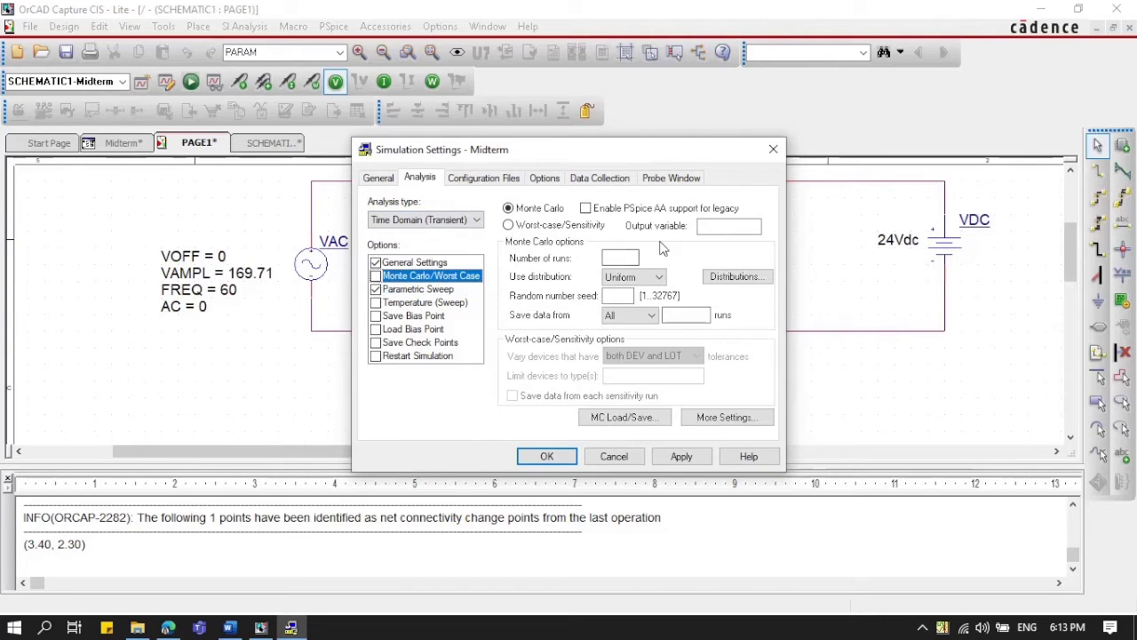
pyautogui.click(452, 262)
pyautogui.doubleClick(638, 214)
pyautogui.write('15')
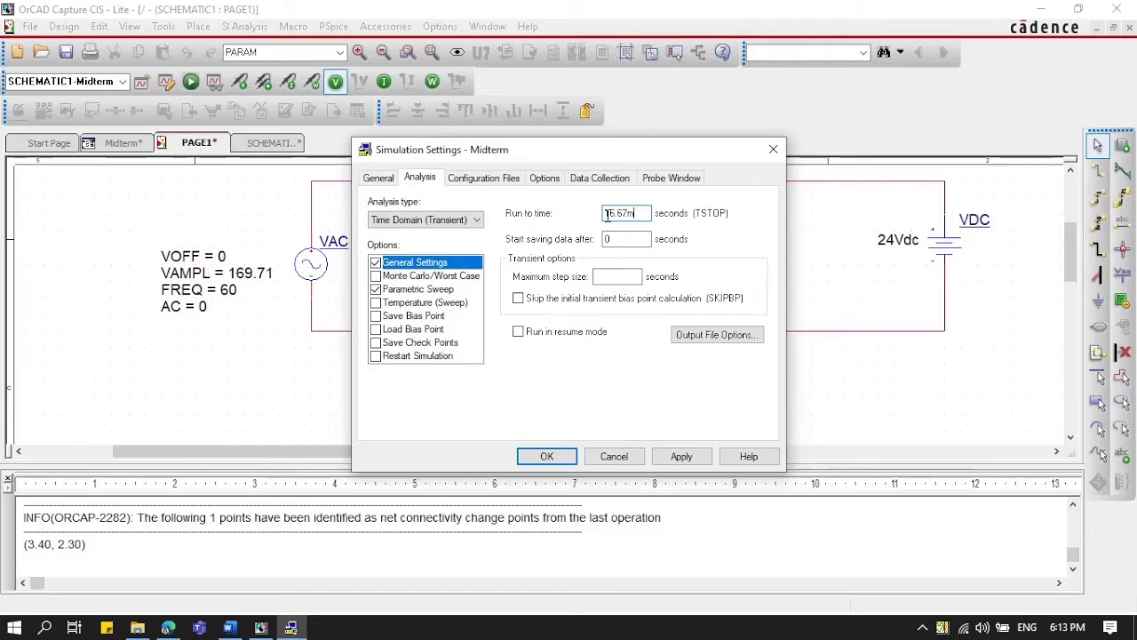
pyautogui.write('.67ms')
# - Sweep global parameter L from 0.1 to 0.2 in 0.005 steps and accept the settings
pyautogui.click(417, 289)
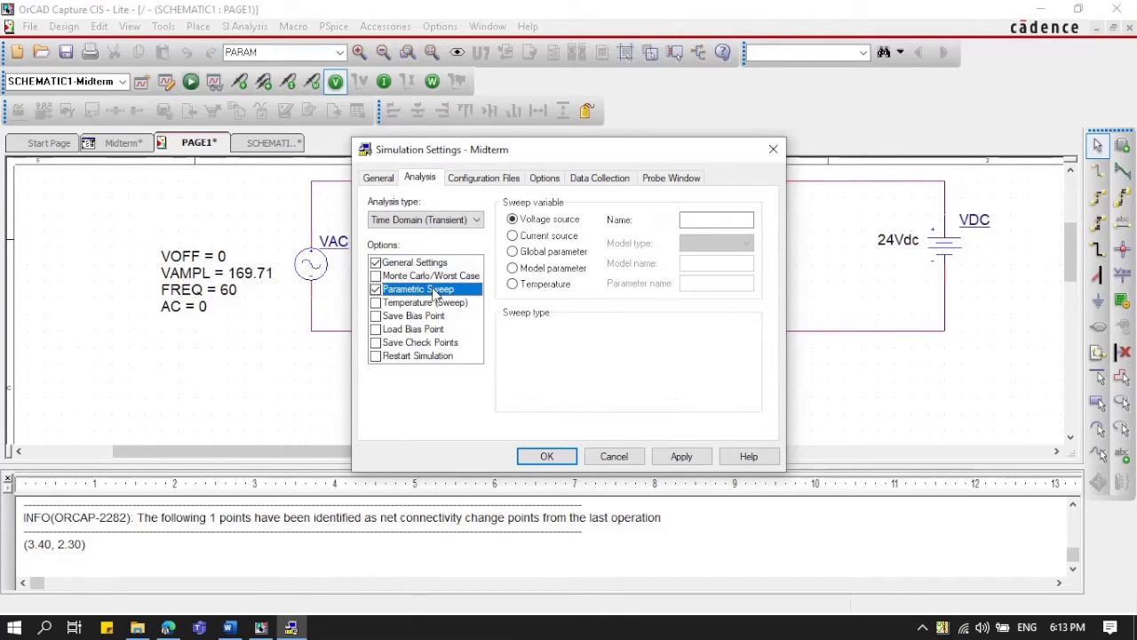
pyautogui.click(555, 252)
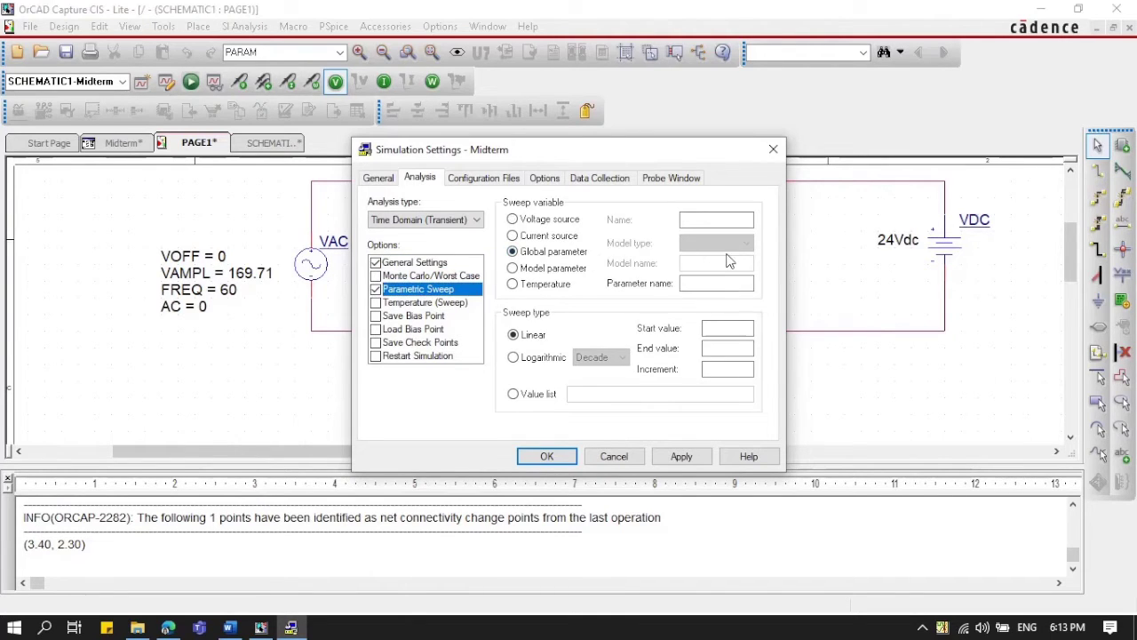
pyautogui.click(729, 328)
pyautogui.click(727, 283)
pyautogui.write('L')
pyautogui.click(736, 328)
pyautogui.write('0.1')
pyautogui.click(731, 347)
pyautogui.write('0.2')
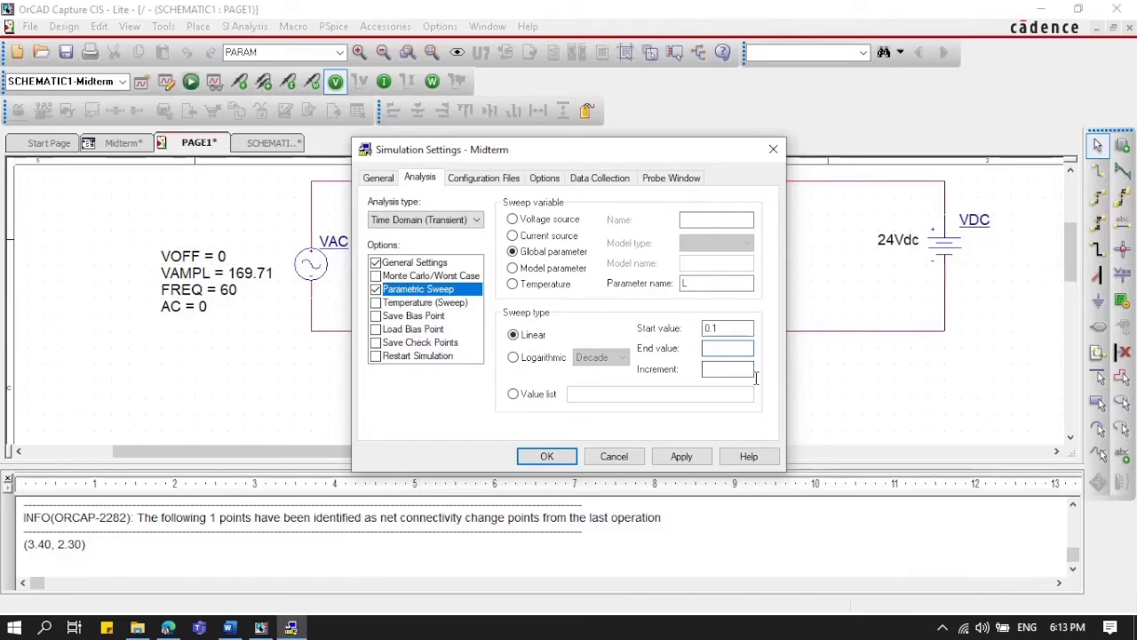
pyautogui.click(742, 372)
pyautogui.write('0.005')
pyautogui.click(729, 348)
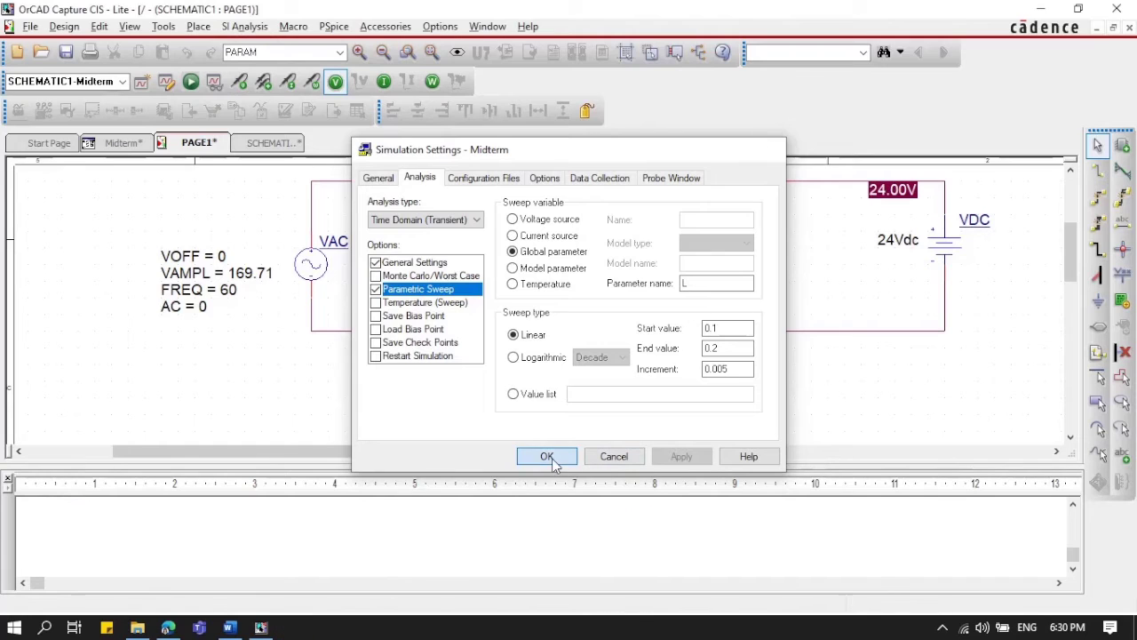
pyautogui.click(548, 457)
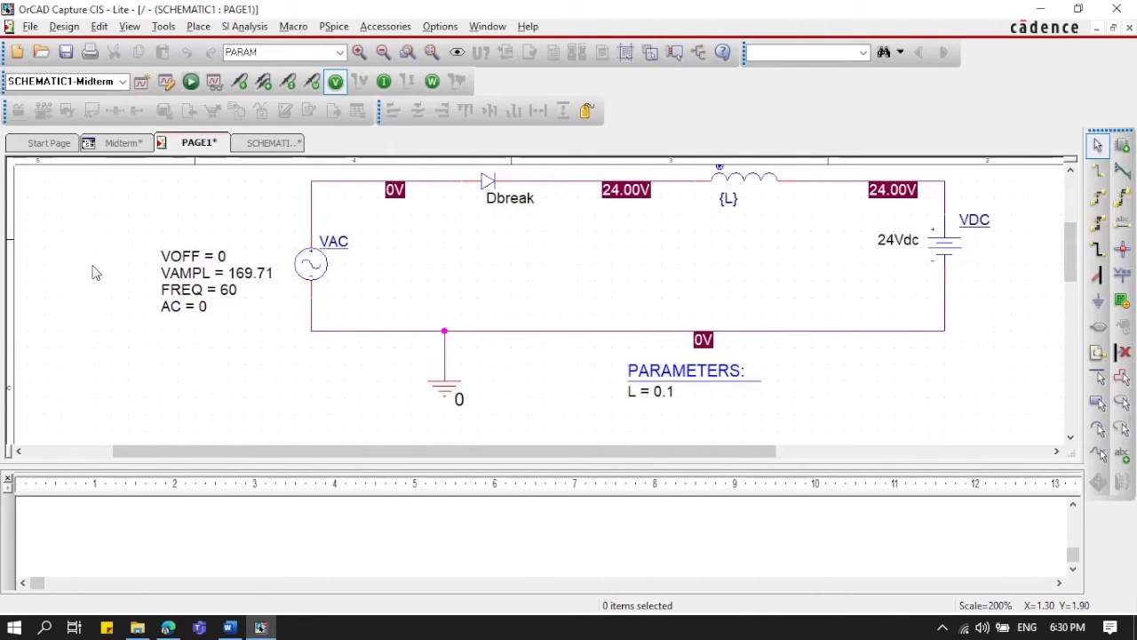
# - Run the L-swept simulation, load all sweep sections, and start adding a trace
pyautogui.click(191, 82)
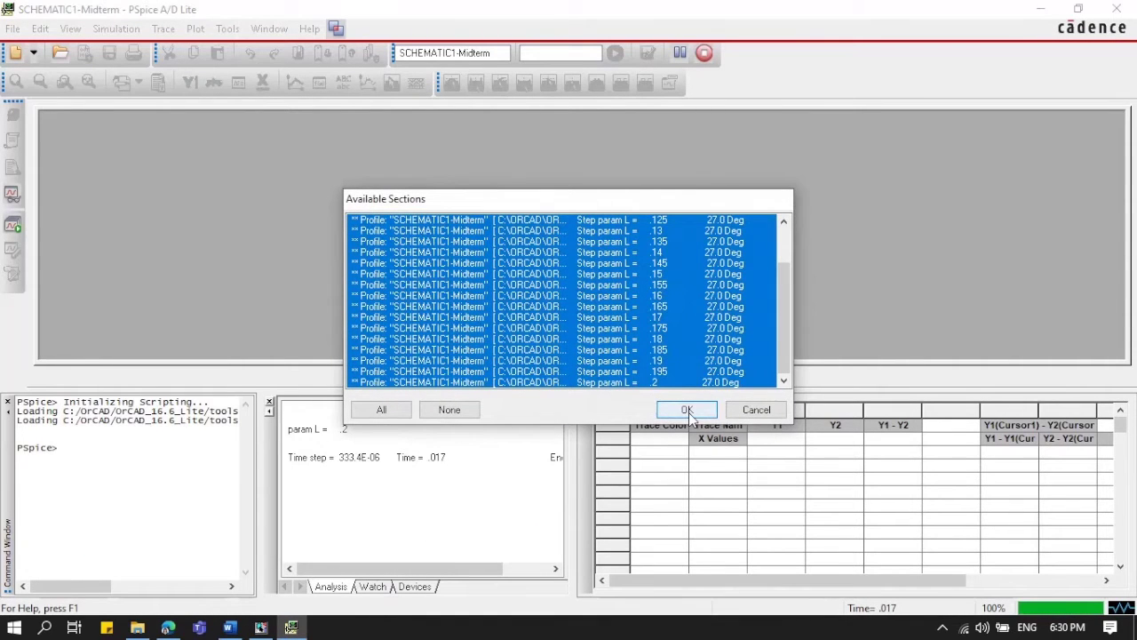
pyautogui.click(687, 410)
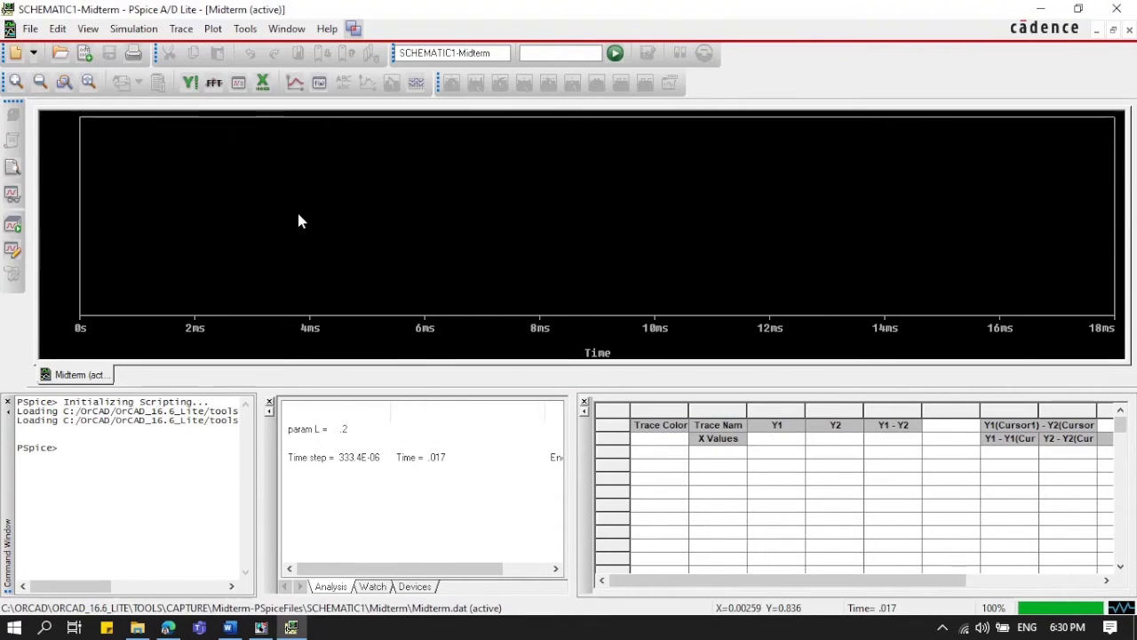
pyautogui.rightClick(298, 220)
pyautogui.click(351, 224)
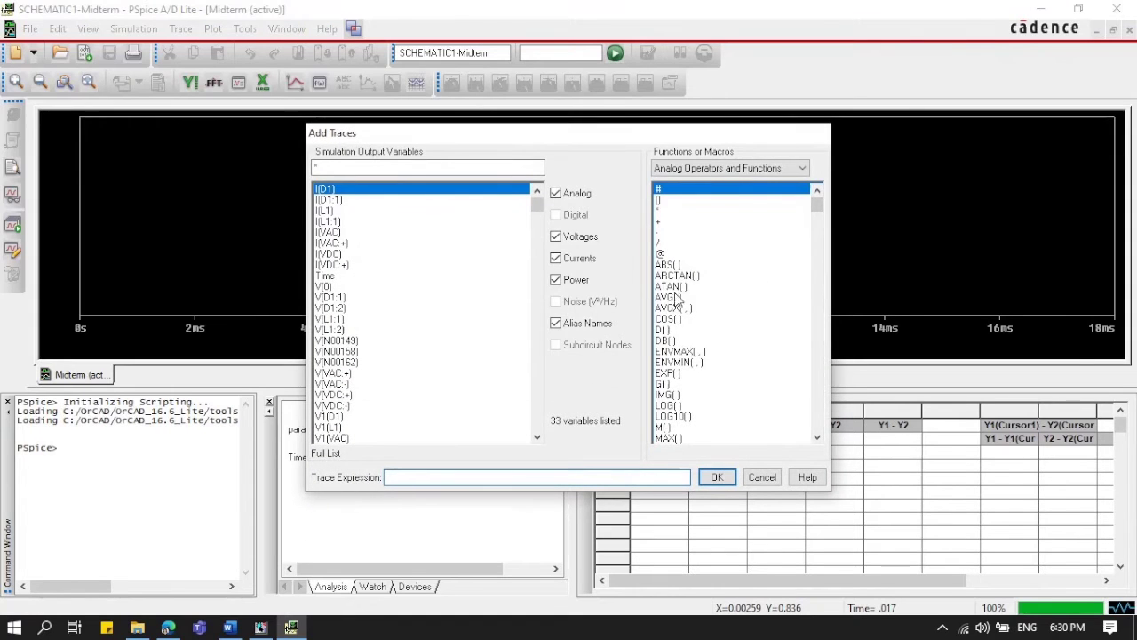
# - Plot AVG(W(VDC)) for every L step and turn on the measurement cursors
pyautogui.click(674, 298)
pyautogui.moveTo(538, 213); pyautogui.dragTo(538, 422)
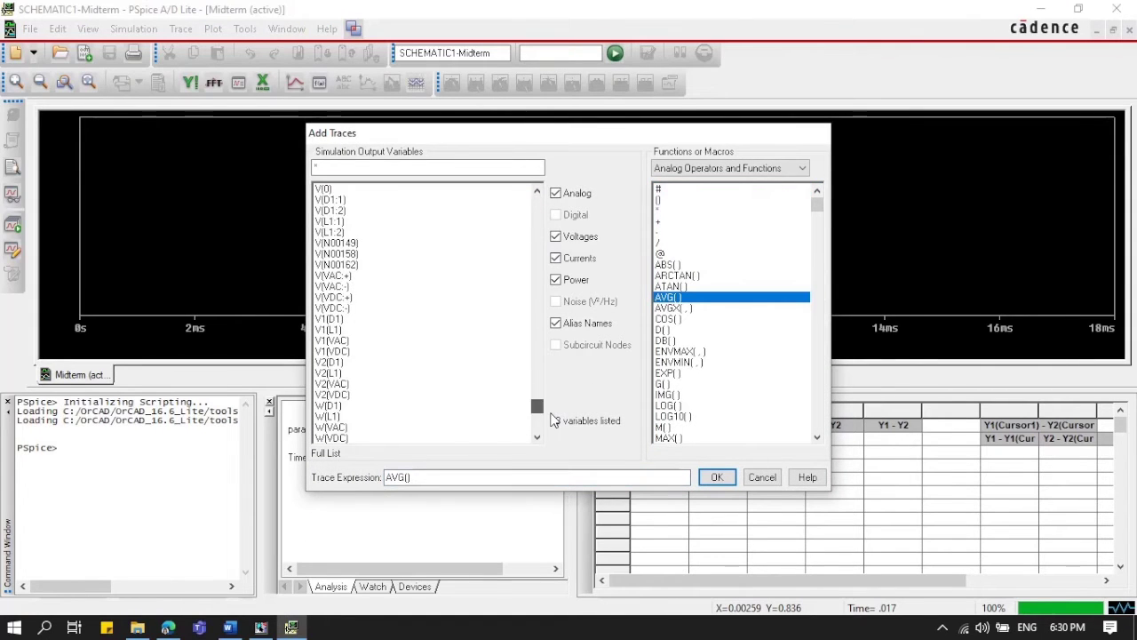
pyautogui.click(331, 438)
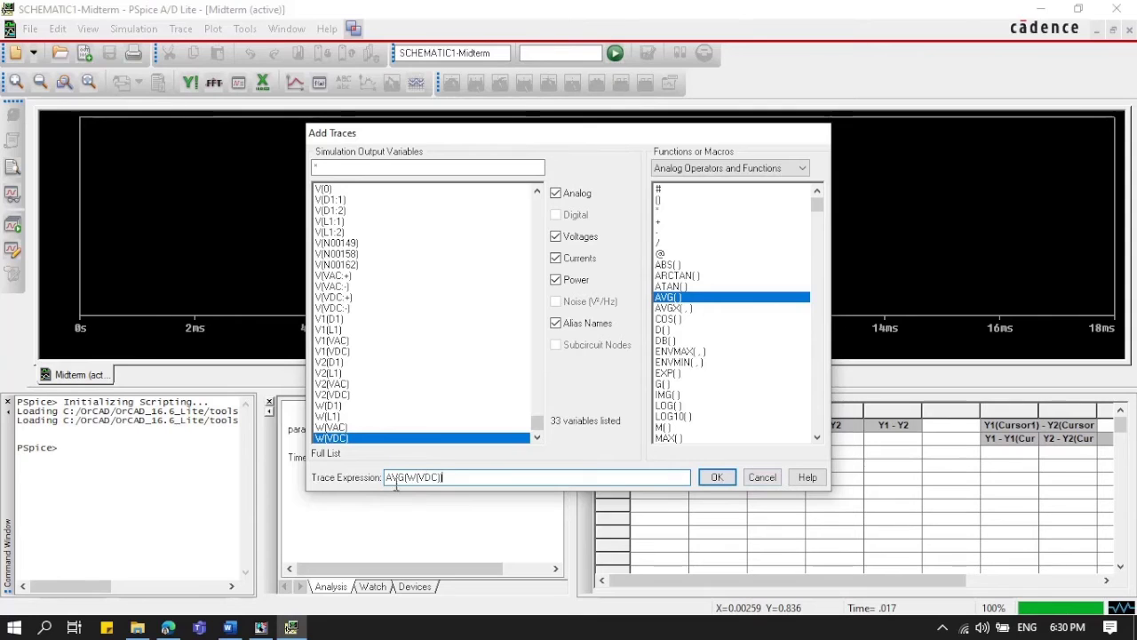
pyautogui.click(717, 477)
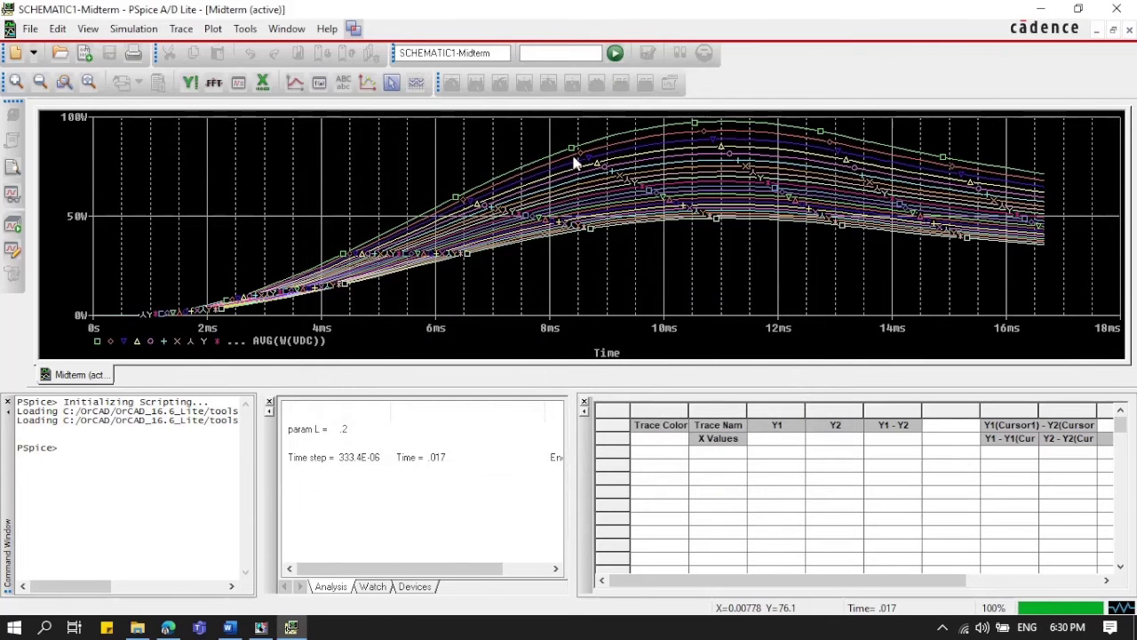
pyautogui.rightClick(397, 253)
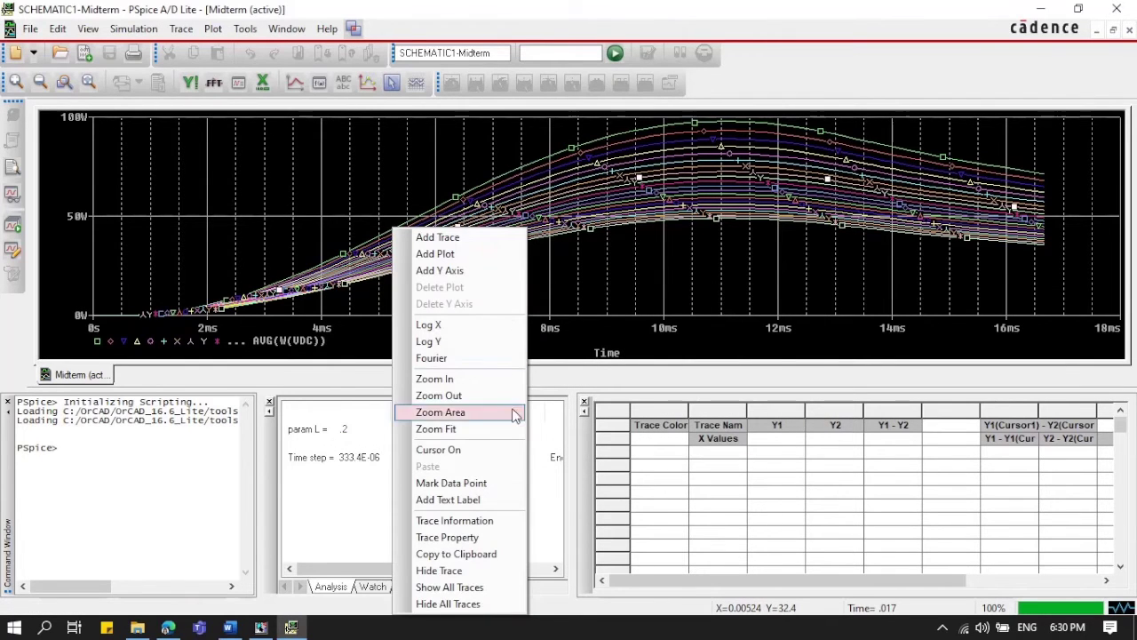
pyautogui.click(508, 451)
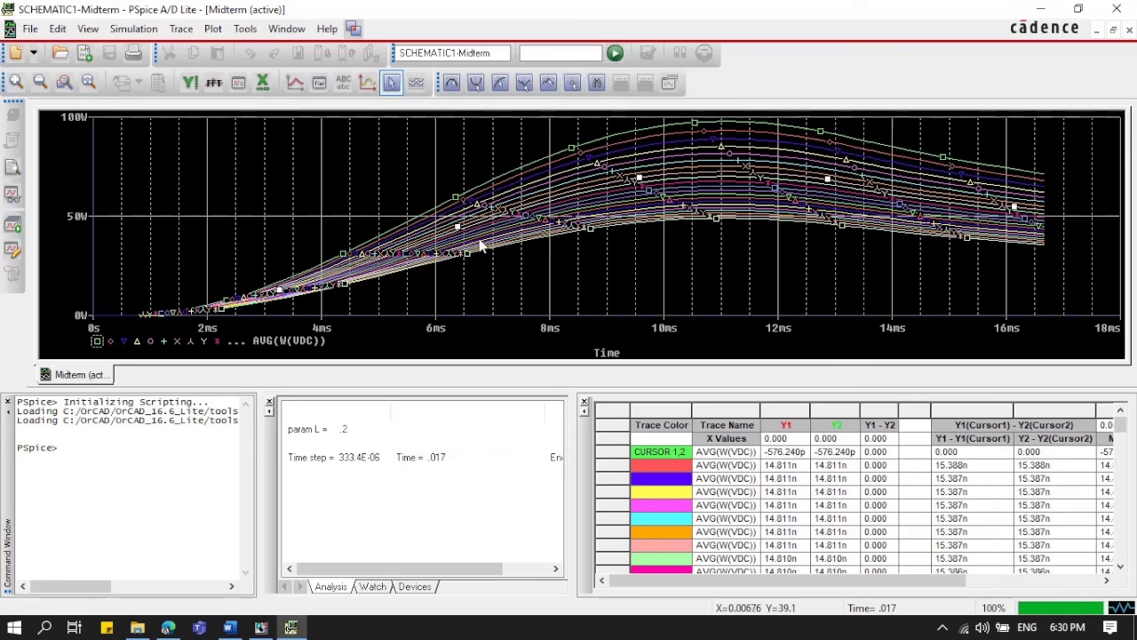
# - Move cursor 1 to the run end, compare 51.264 W and 49.524 W, and identify the 51.264 W trace's L value
pyautogui.moveTo(449, 235)
pyautogui.mouseDown()
pyautogui.moveTo(601, 231)
pyautogui.moveTo(797, 271)
pyautogui.moveTo(1099, 302)
pyautogui.mouseUp()
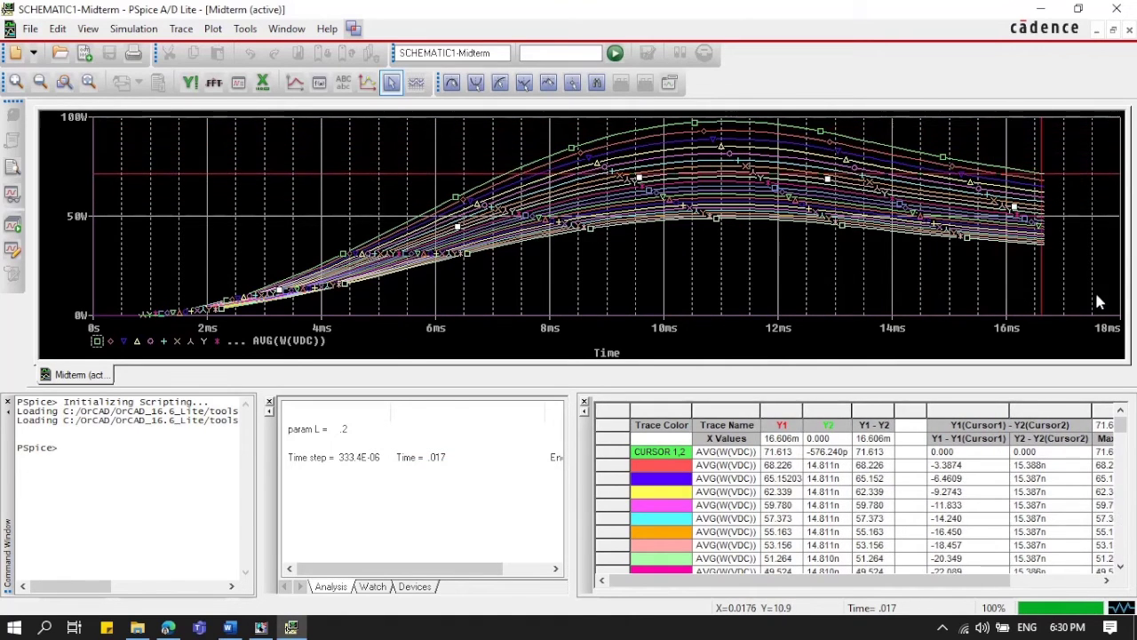
pyautogui.scroll(-2, 869, 524)
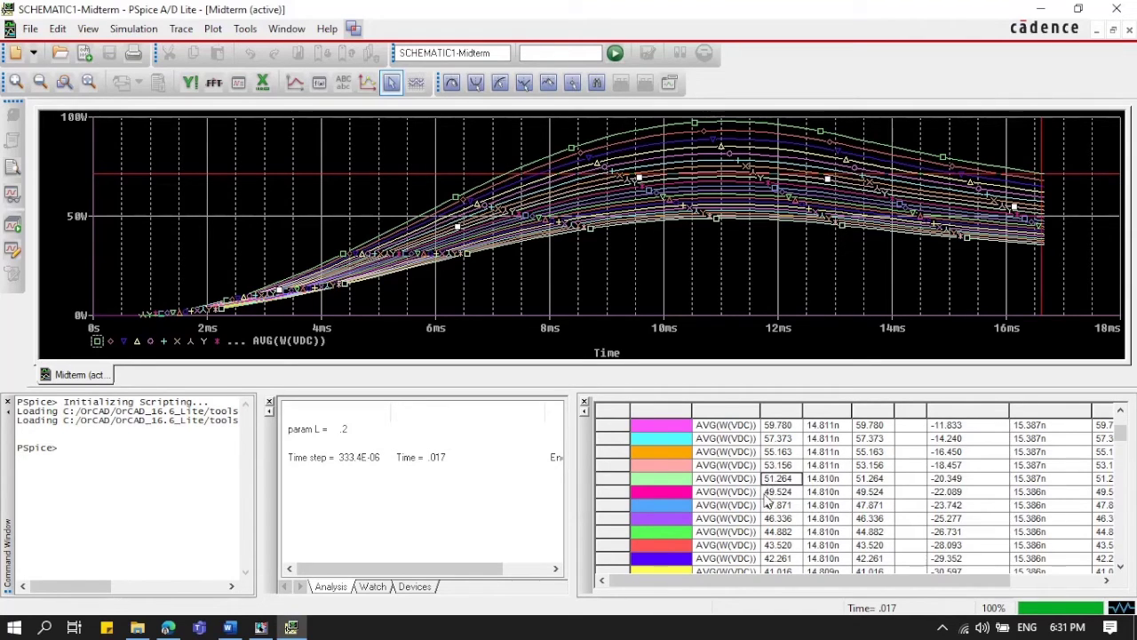
pyautogui.click(779, 491)
pyautogui.click(780, 480)
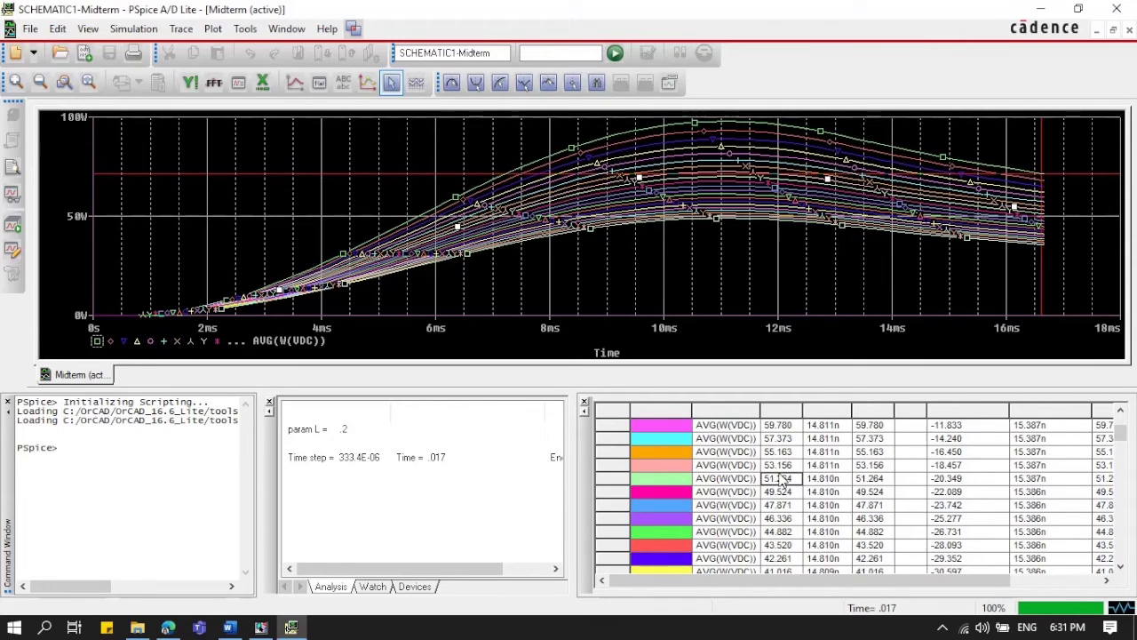
pyautogui.doubleClick(205, 342)
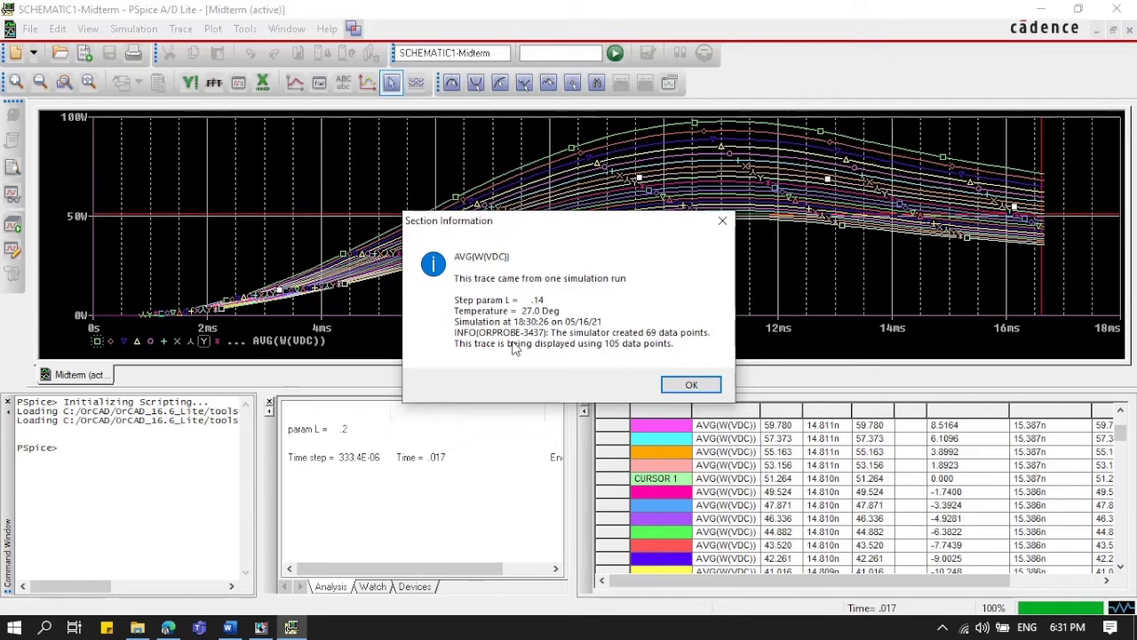
# - Check the next trace's section information showing L = 0.145, then return to Capture
pyautogui.click(691, 383)
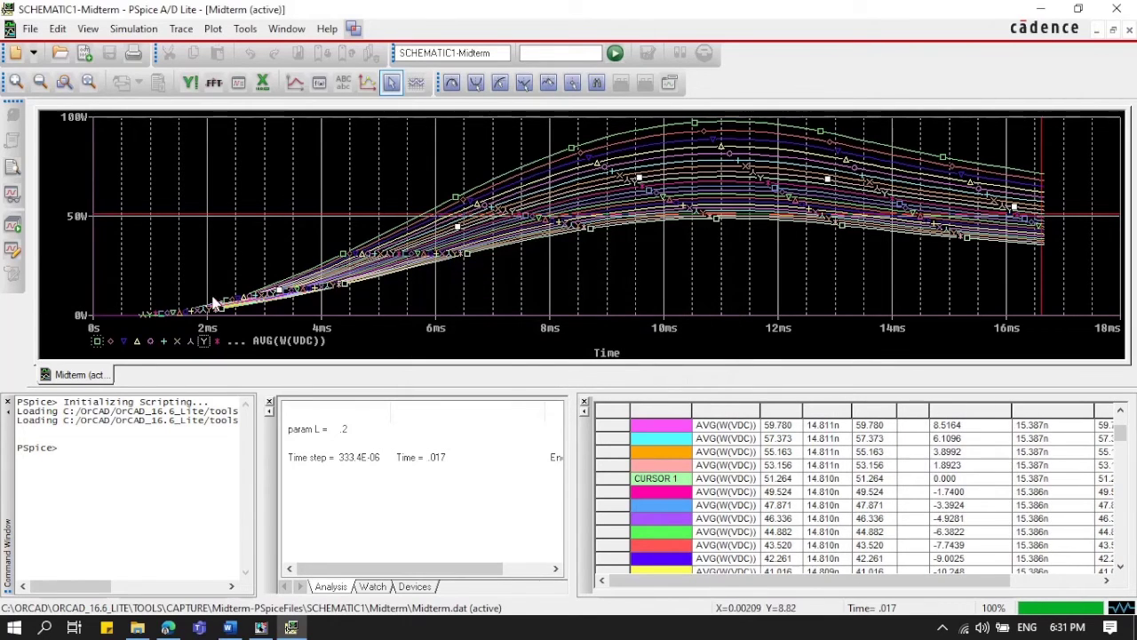
pyautogui.doubleClick(217, 340)
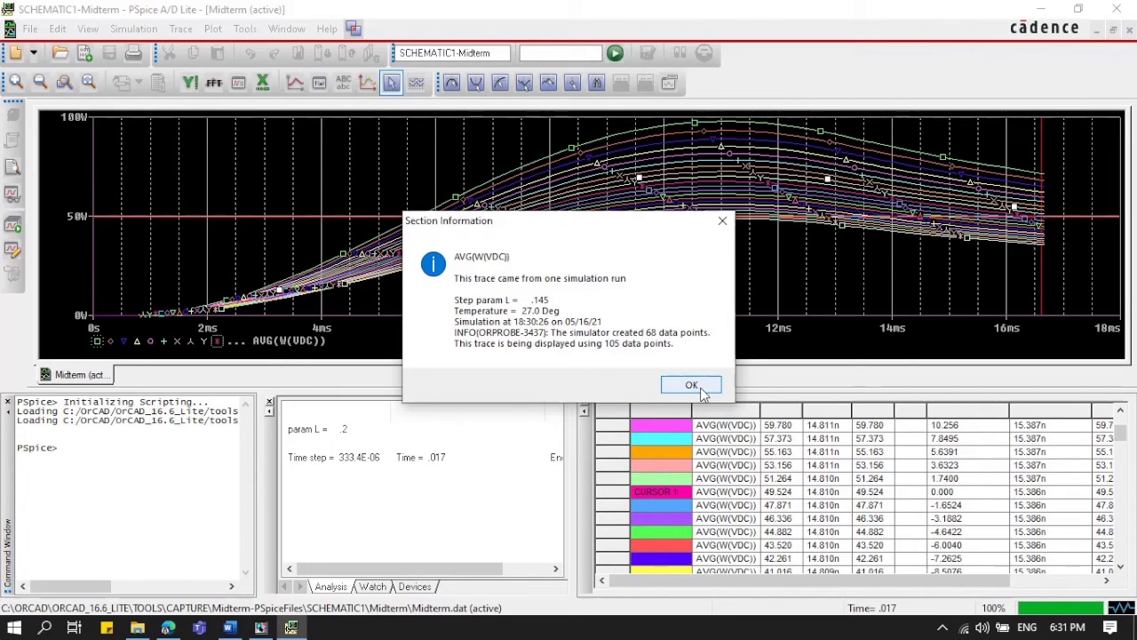
pyautogui.click(692, 385)
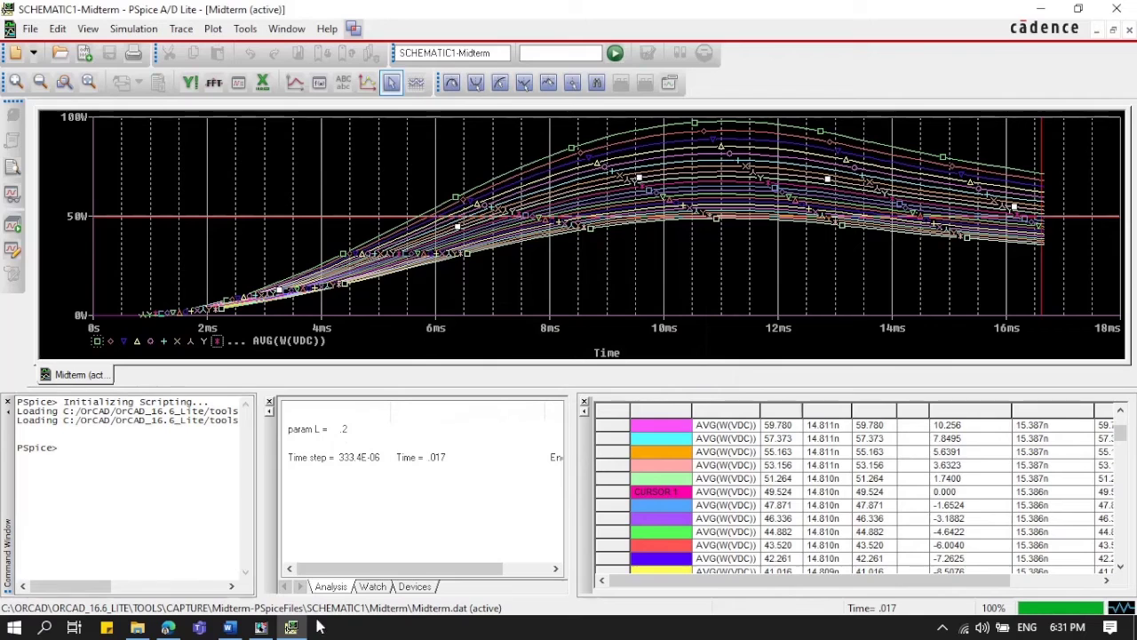
pyautogui.click(260, 628)
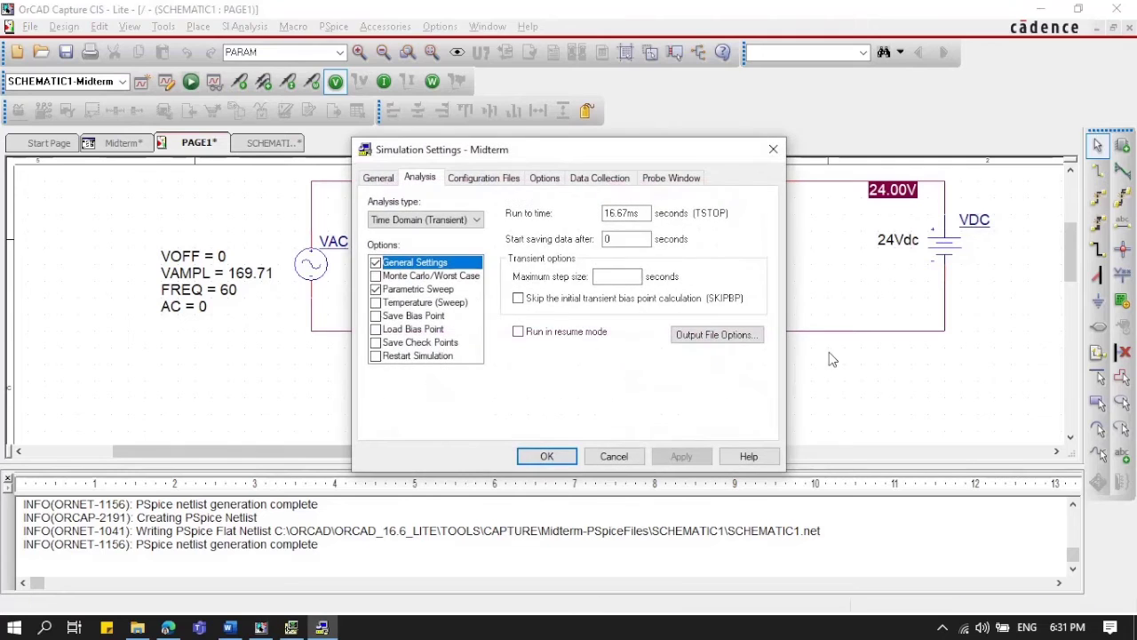
# - Narrow the L parametric sweep to 0.14–0.145 with a 0.001 increment
pyautogui.click(436, 302)
pyautogui.click(437, 291)
pyautogui.click(742, 328)
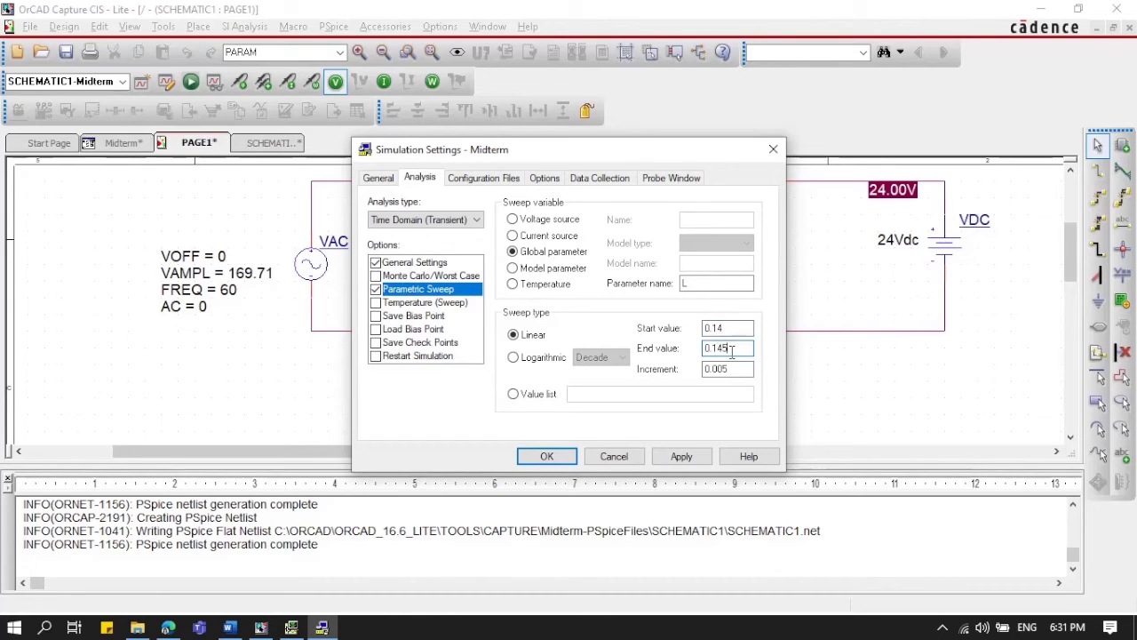
pyautogui.click(728, 372)
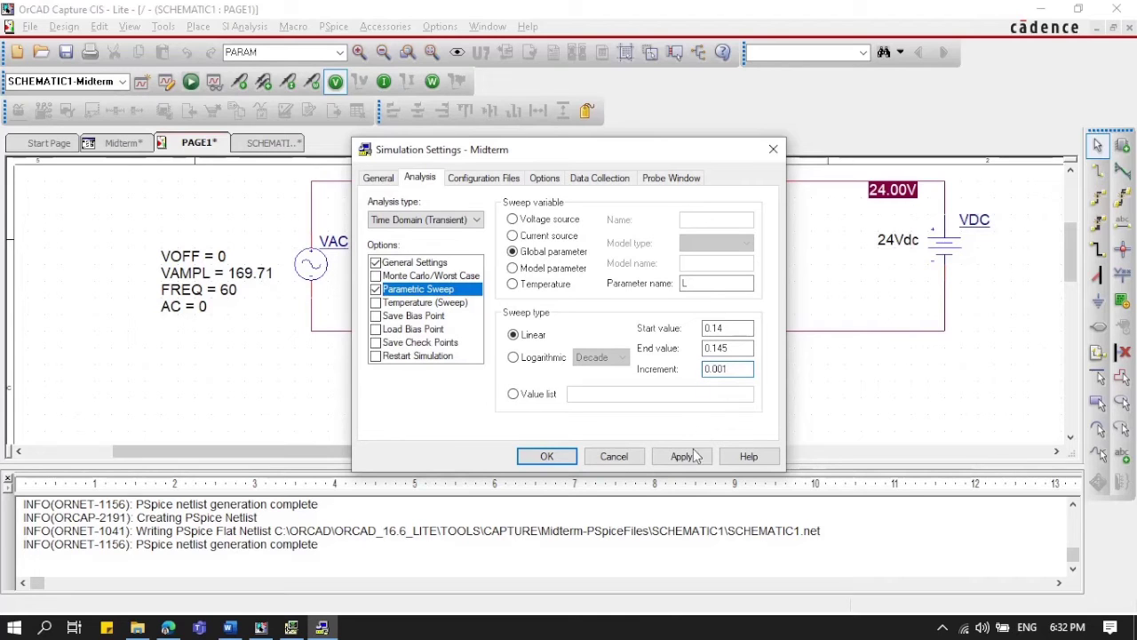
pyautogui.click(546, 456)
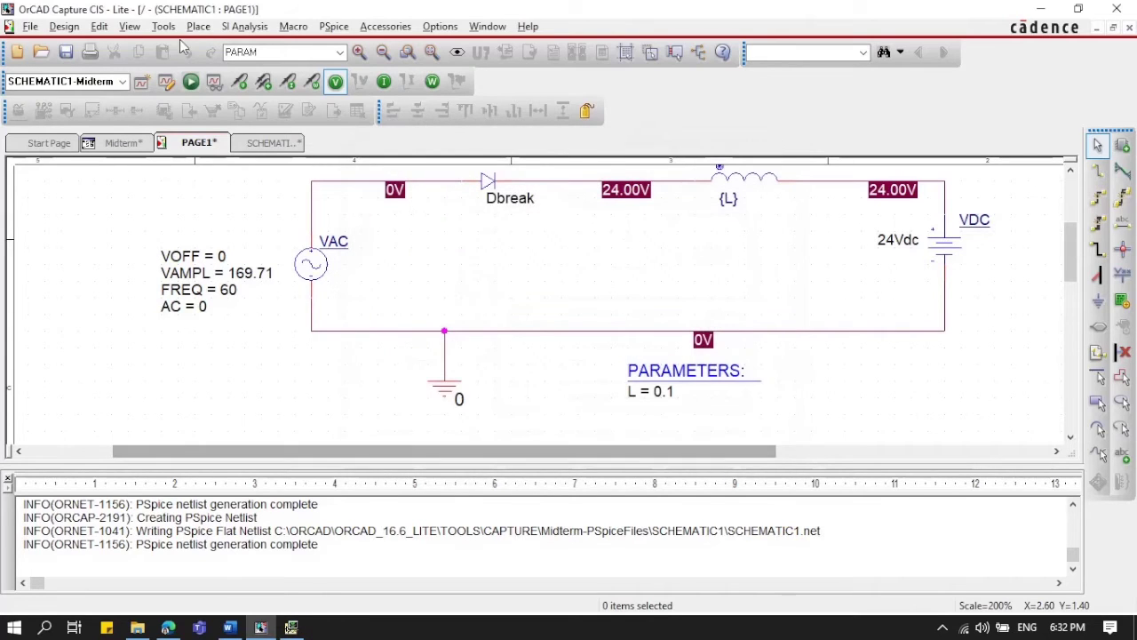
# - Run the narrower L sweep and load all its sweep sections for plotting
pyautogui.click(191, 83)
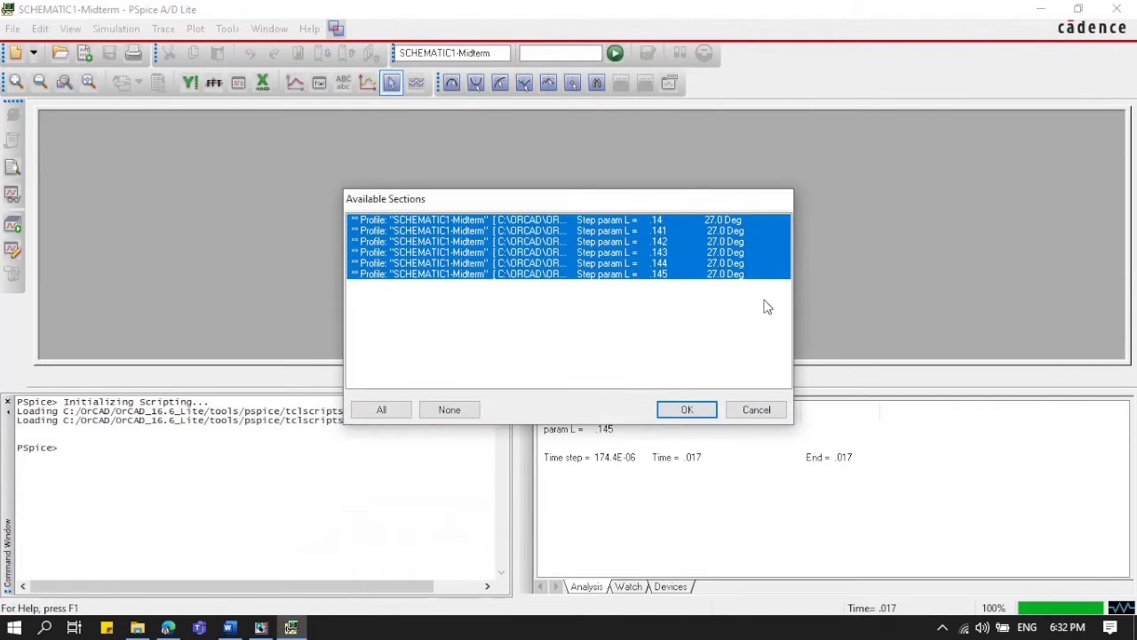
pyautogui.click(701, 412)
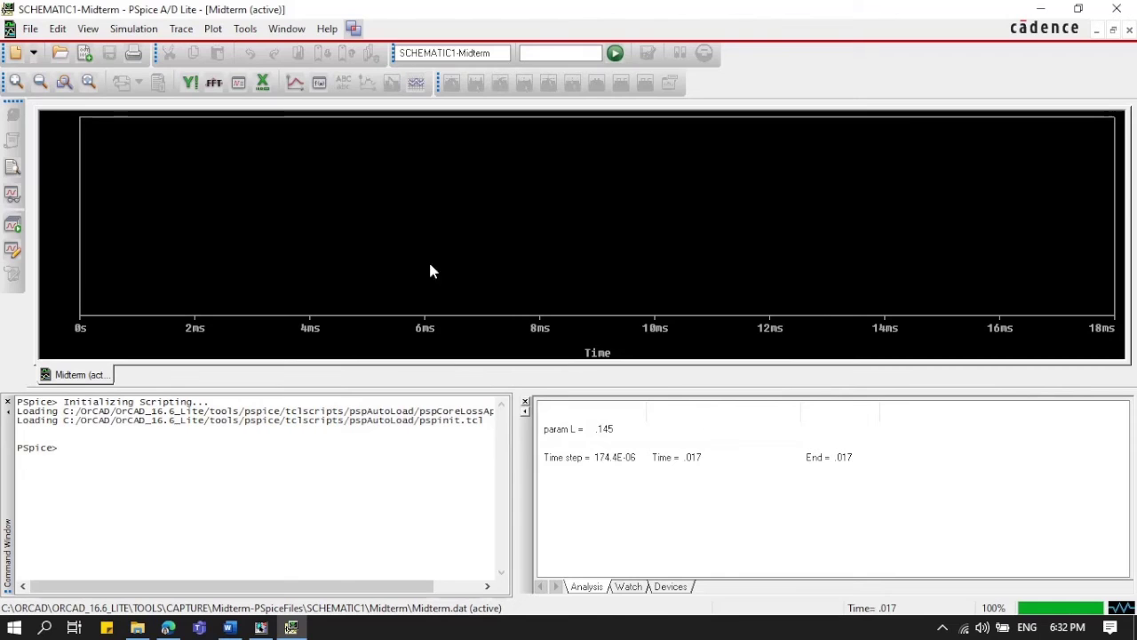
pyautogui.rightClick(366, 217)
pyautogui.click(315, 204)
pyautogui.rightClick(313, 198)
pyautogui.click(336, 209)
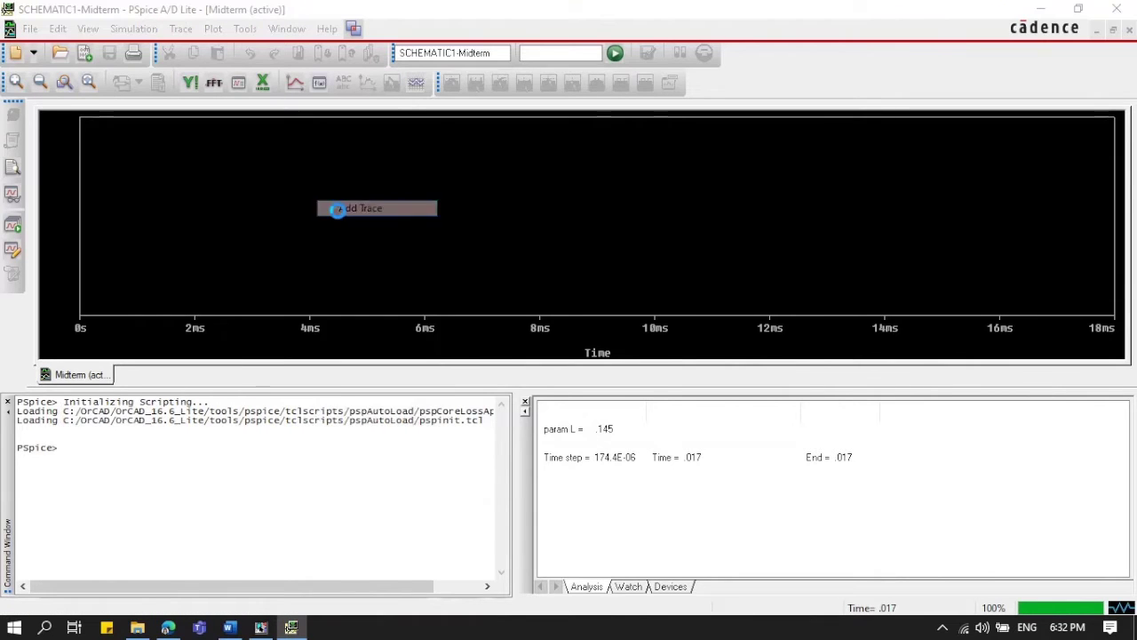
# - Plot AVG(W(VDC)) for all six L steps from 0.14 to 0.145
pyautogui.click(669, 297)
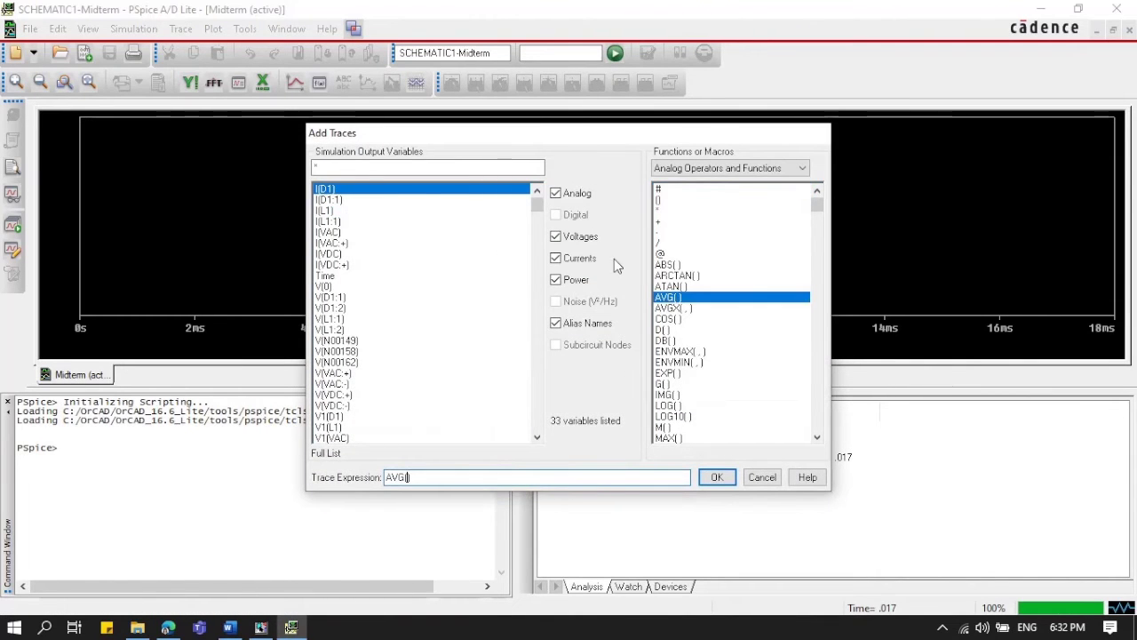
pyautogui.moveTo(537, 204); pyautogui.dragTo(537, 425)
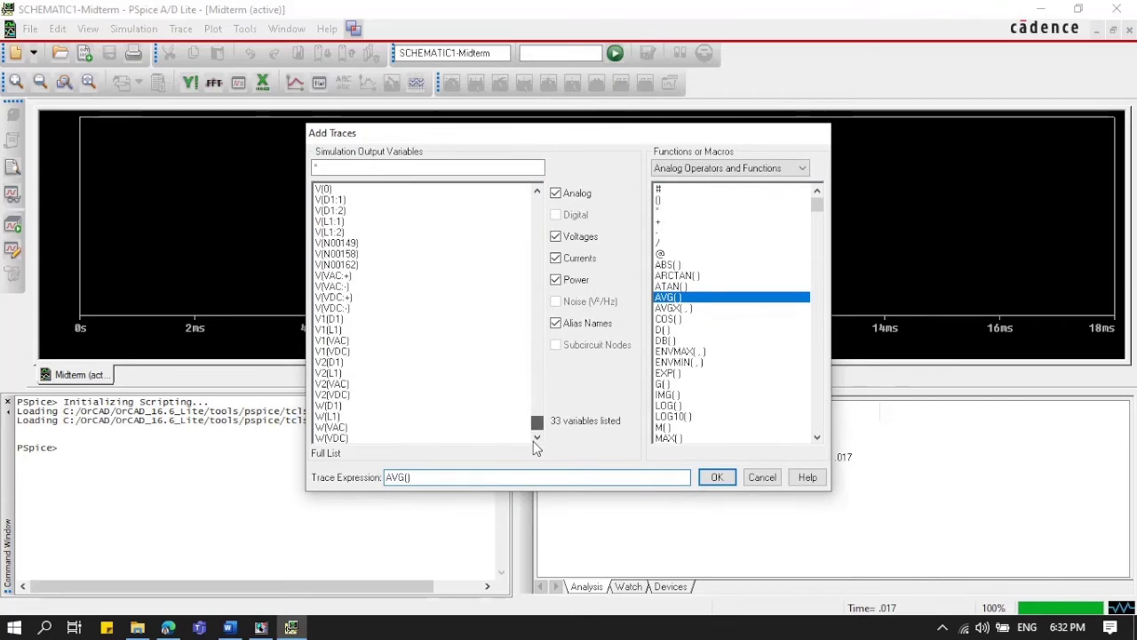
pyautogui.click(328, 437)
pyautogui.click(716, 476)
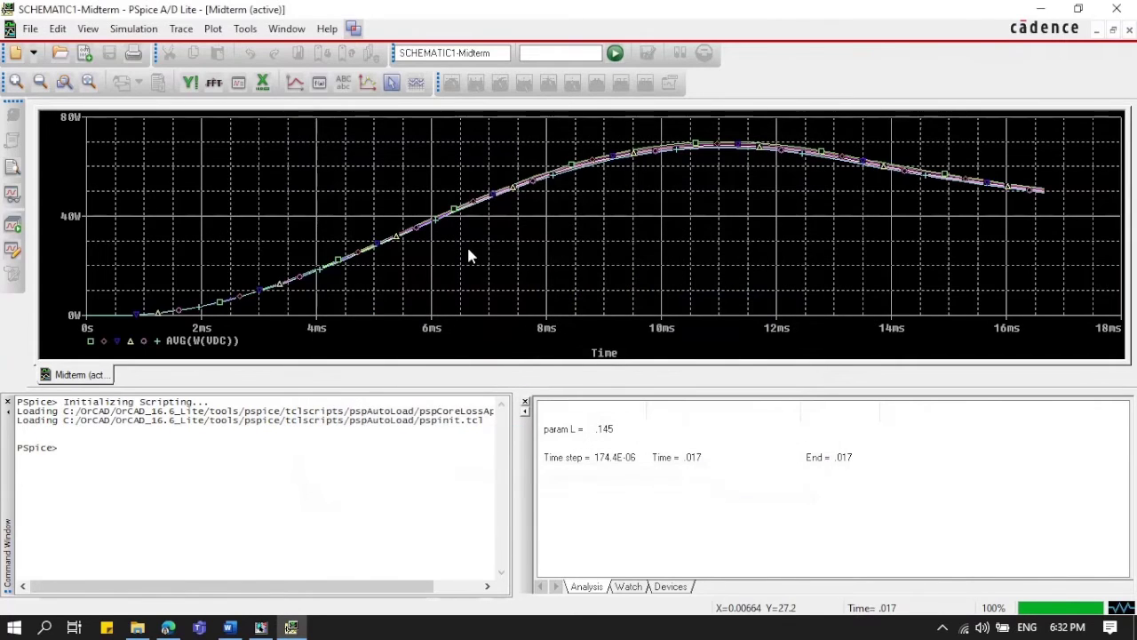
# - Place the cursor at the trace ends and compare readings of 49.987, 49.642 and 51.038 W
pyautogui.rightClick(305, 234)
pyautogui.click(391, 452)
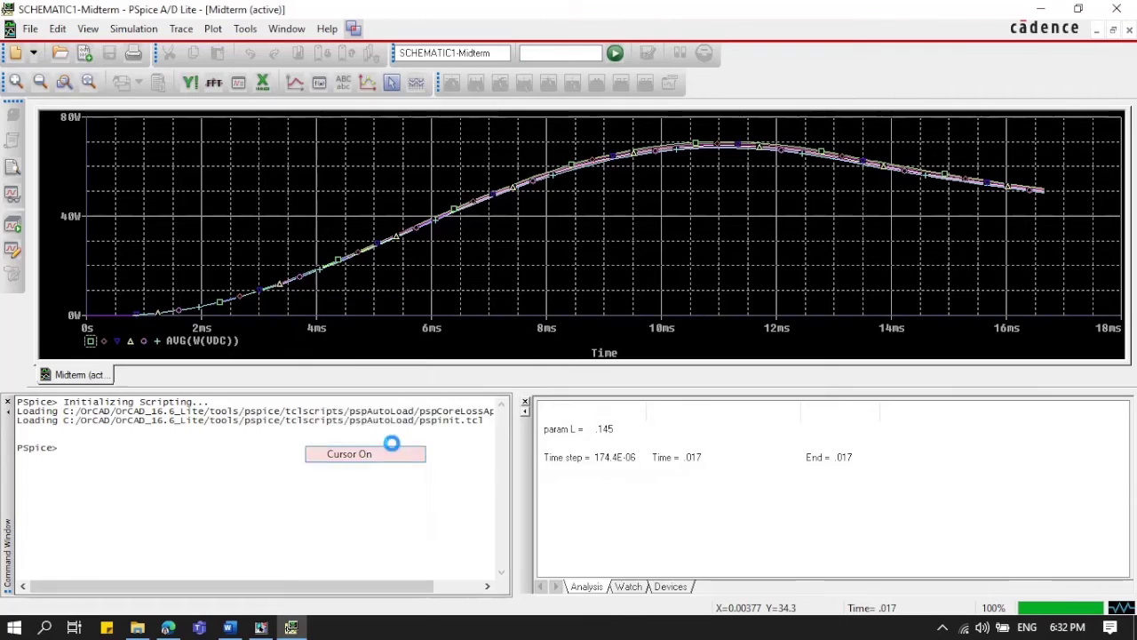
pyautogui.click(667, 145)
pyautogui.click(1062, 273)
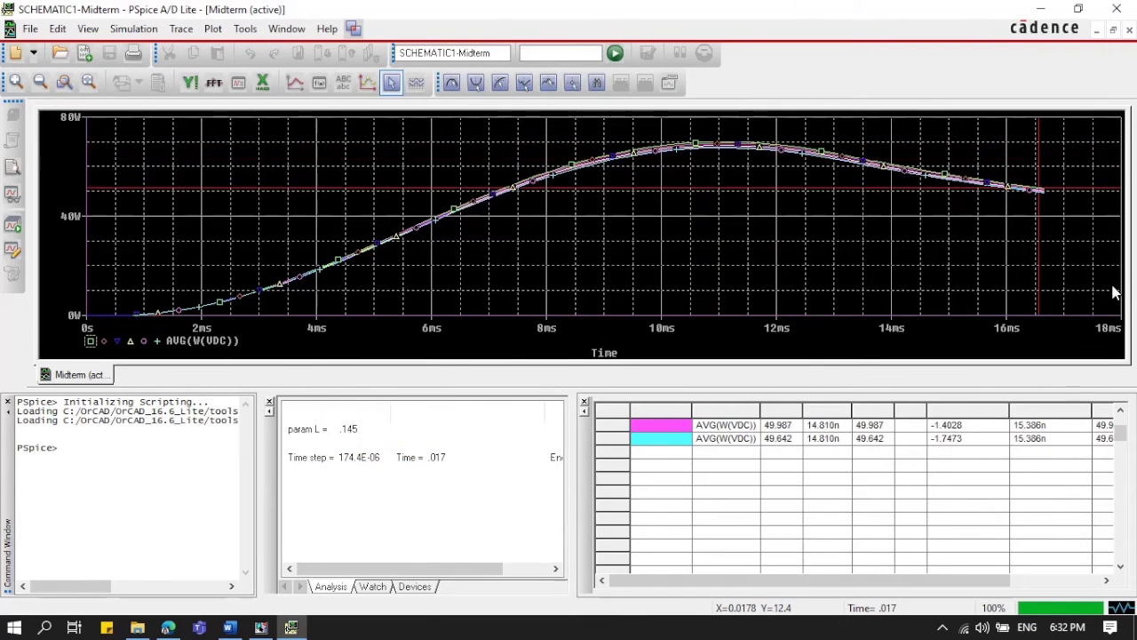
pyautogui.click(790, 427)
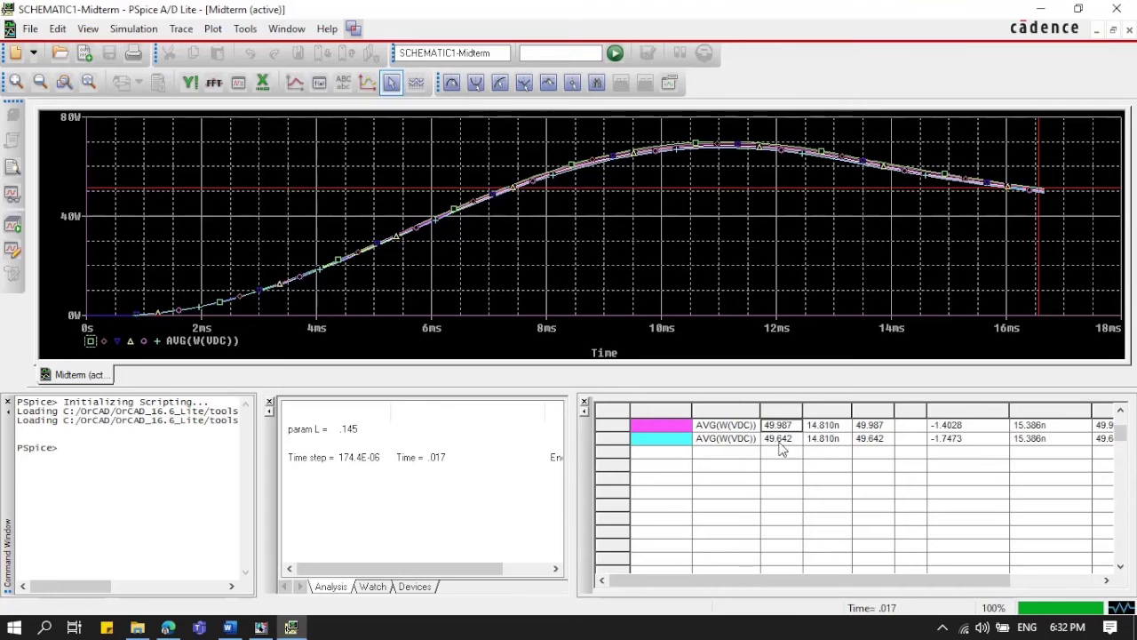
pyautogui.click(779, 440)
pyautogui.click(788, 427)
pyautogui.click(786, 448)
pyautogui.scroll(2, 787, 448)
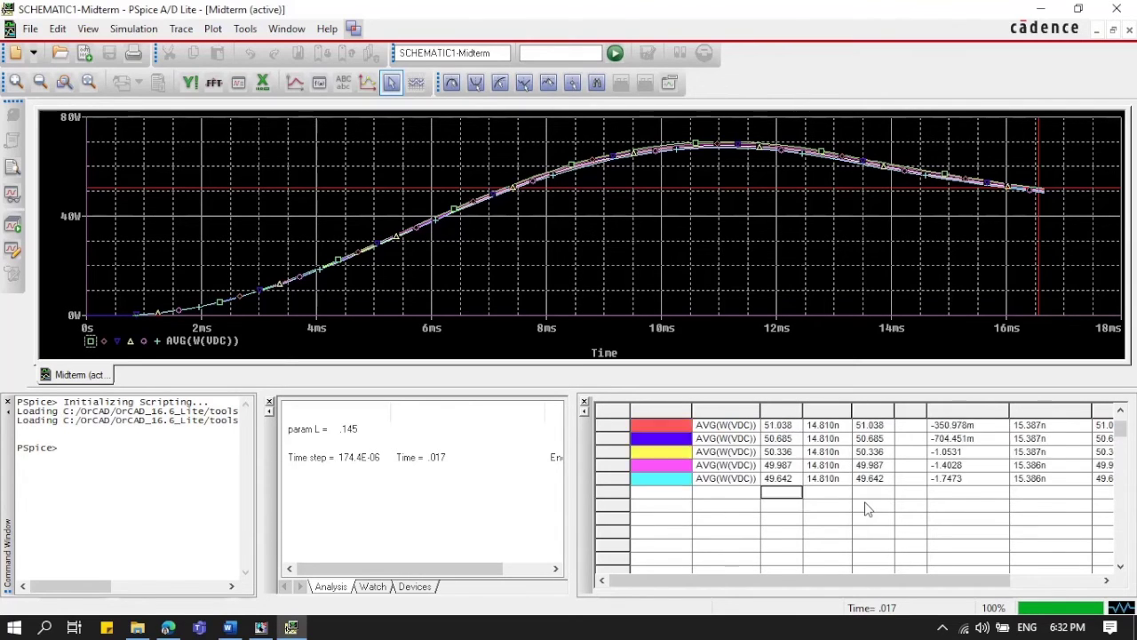
pyautogui.click(780, 466)
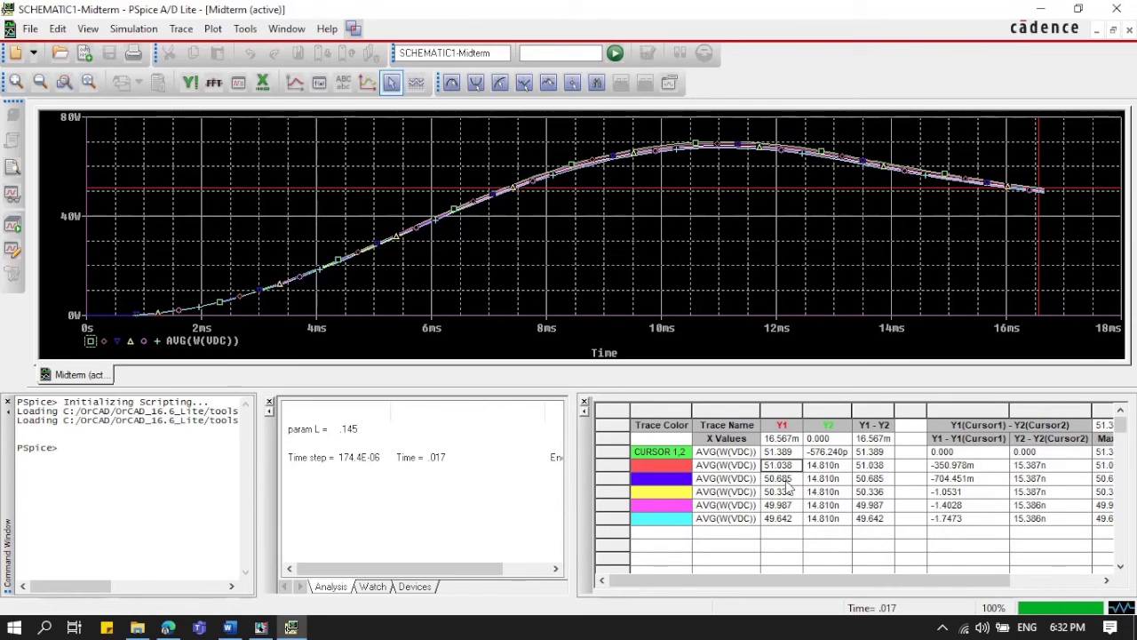
pyautogui.click(787, 505)
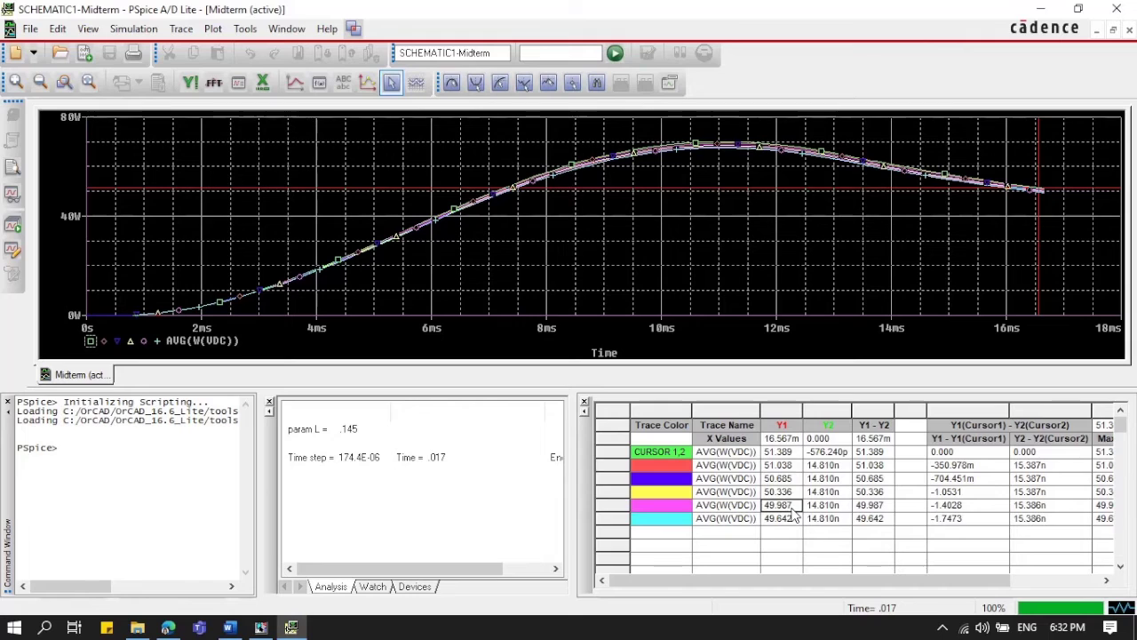
# - Identify the magenta and yellow traces' inductor values, L = 0.143 and 0.144, then return to Capture
pyautogui.doubleClick(230, 306)
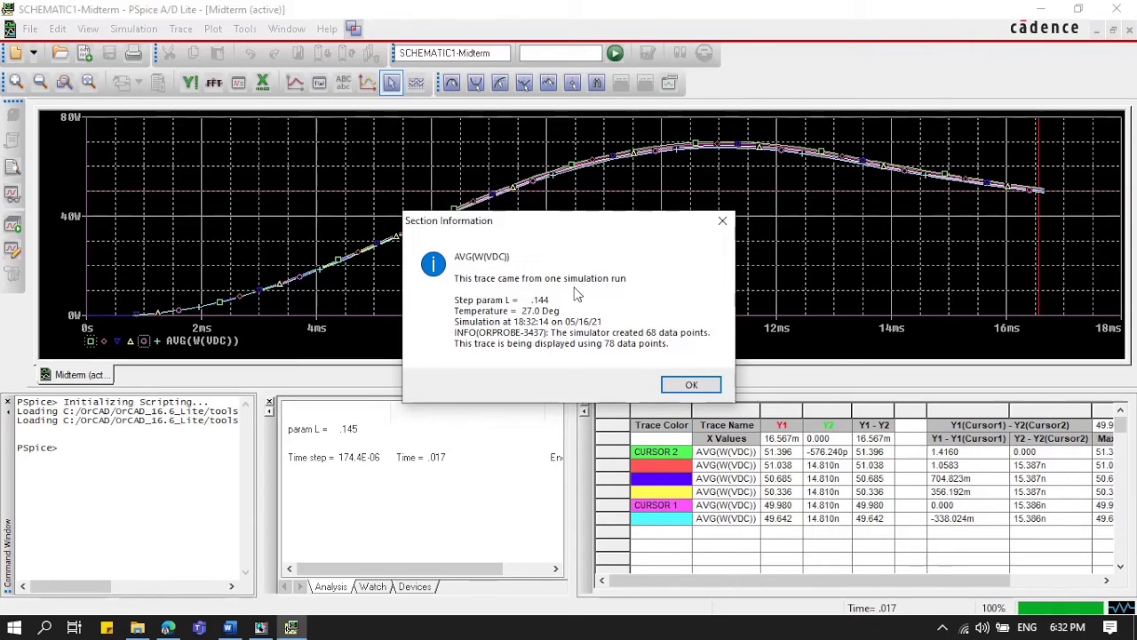
pyautogui.click(706, 385)
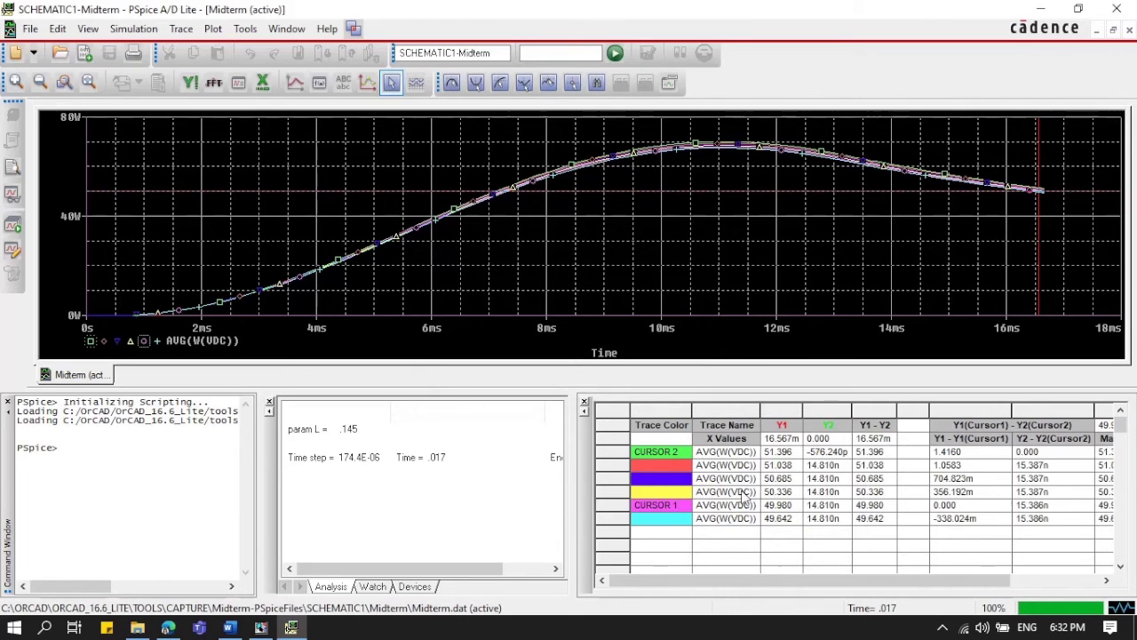
pyautogui.doubleClick(132, 341)
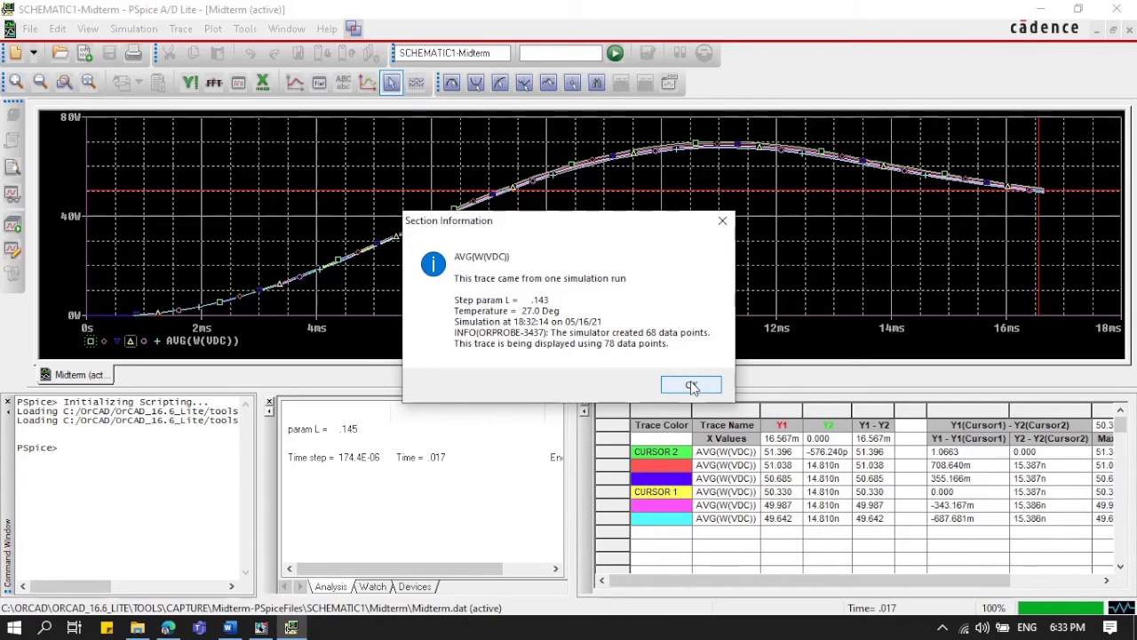
pyautogui.click(692, 387)
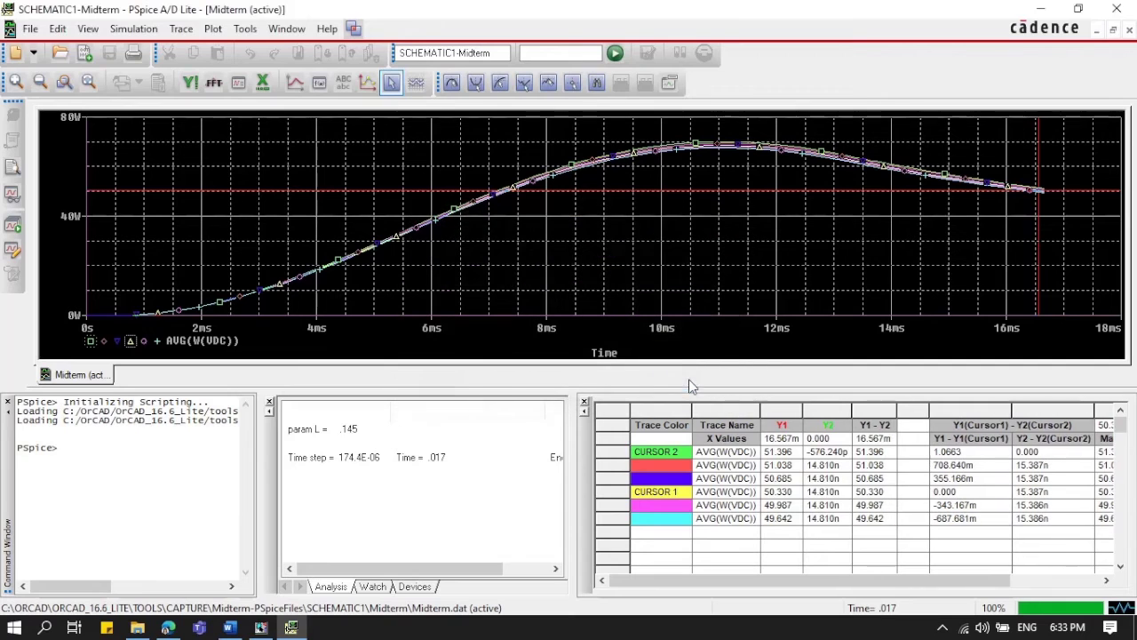
pyautogui.click(261, 627)
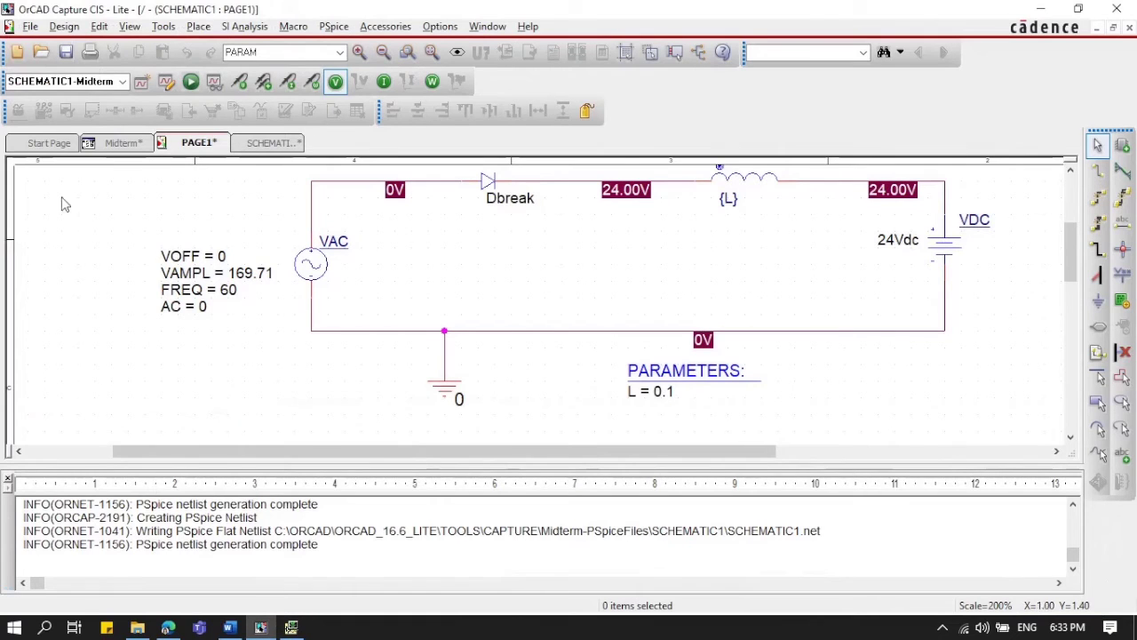
# - Change the L sweep end to 0.143 and increment to 0.0001, then rerun PSpice
pyautogui.click(166, 81)
pyautogui.click(435, 288)
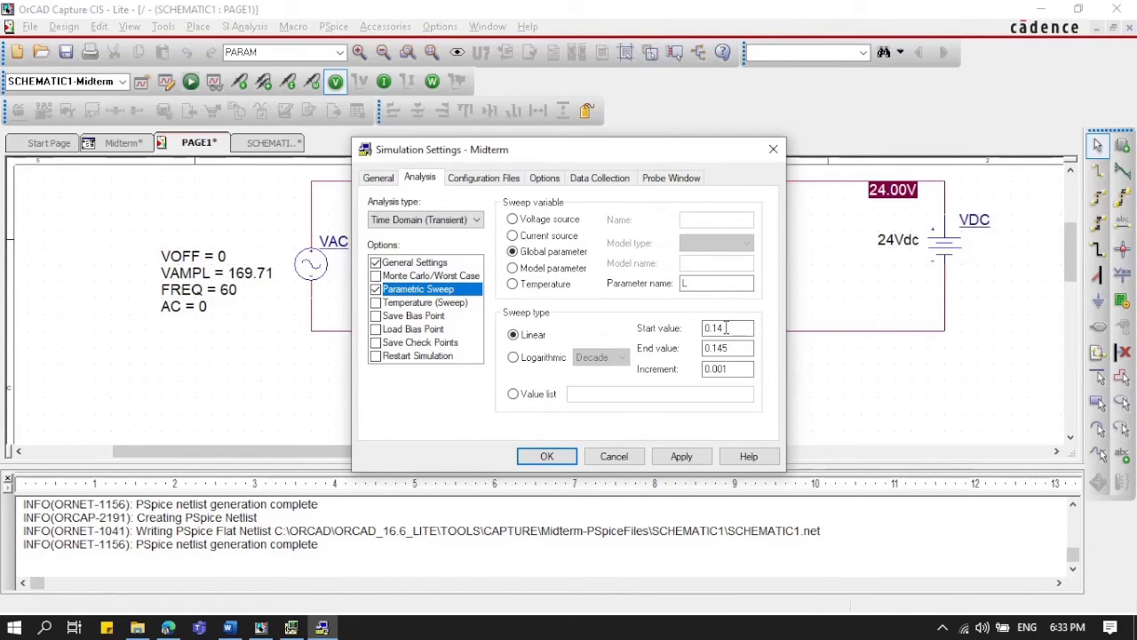
pyautogui.click(732, 348)
pyautogui.press('BackSpace')
pyautogui.write('3')
pyautogui.press('Tab')
pyautogui.press('BackSpace')
pyautogui.write('01')
pyautogui.click(677, 457)
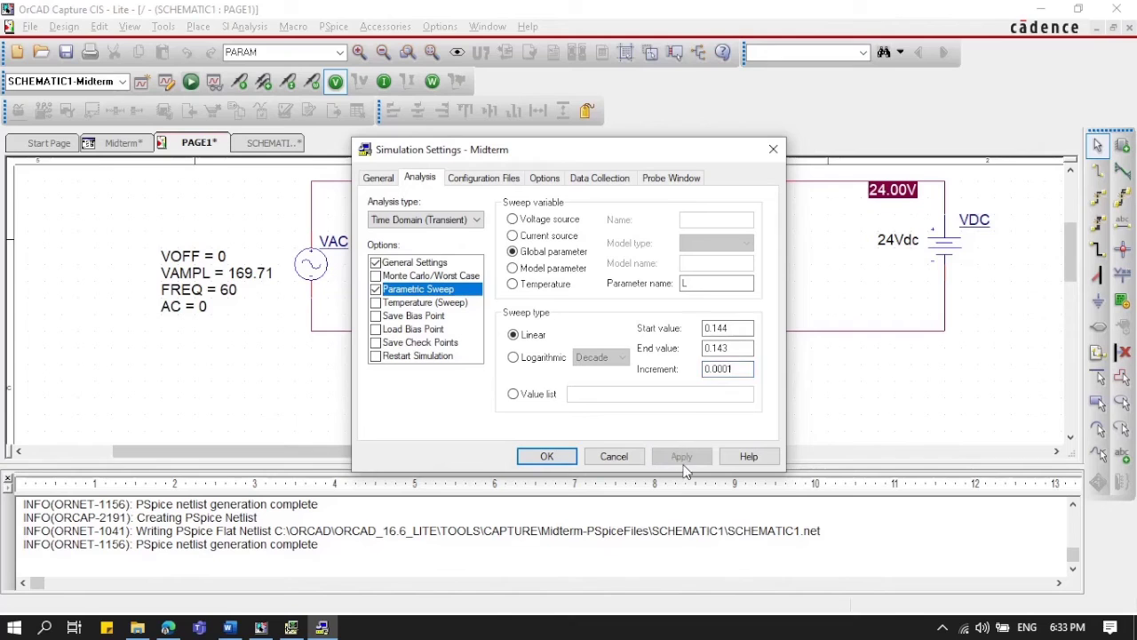
pyautogui.click(546, 455)
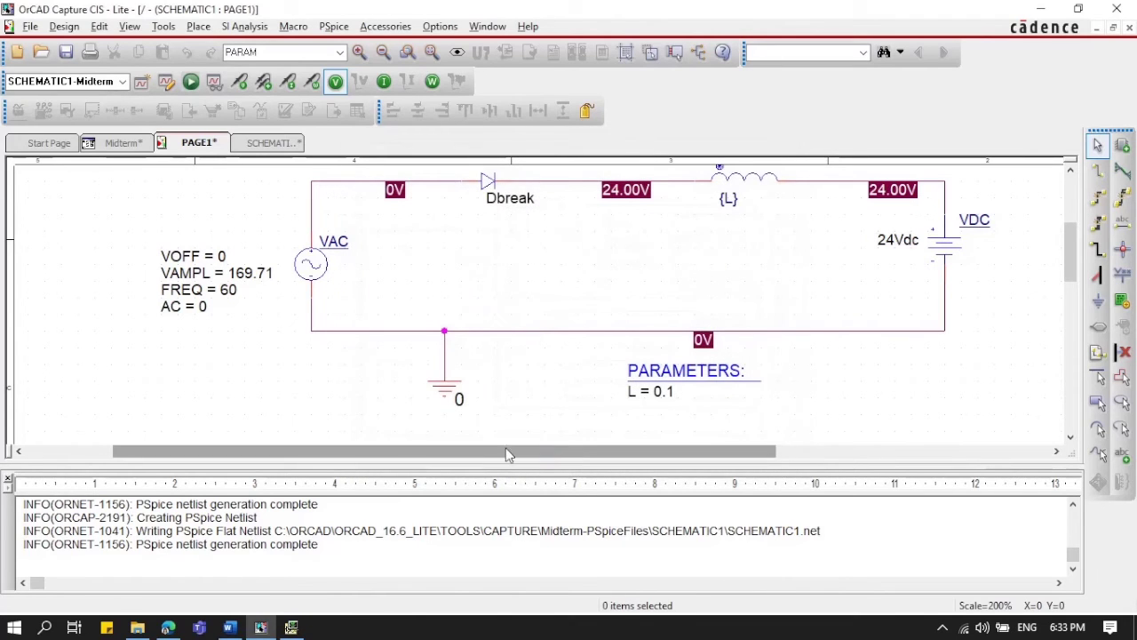
pyautogui.click(190, 81)
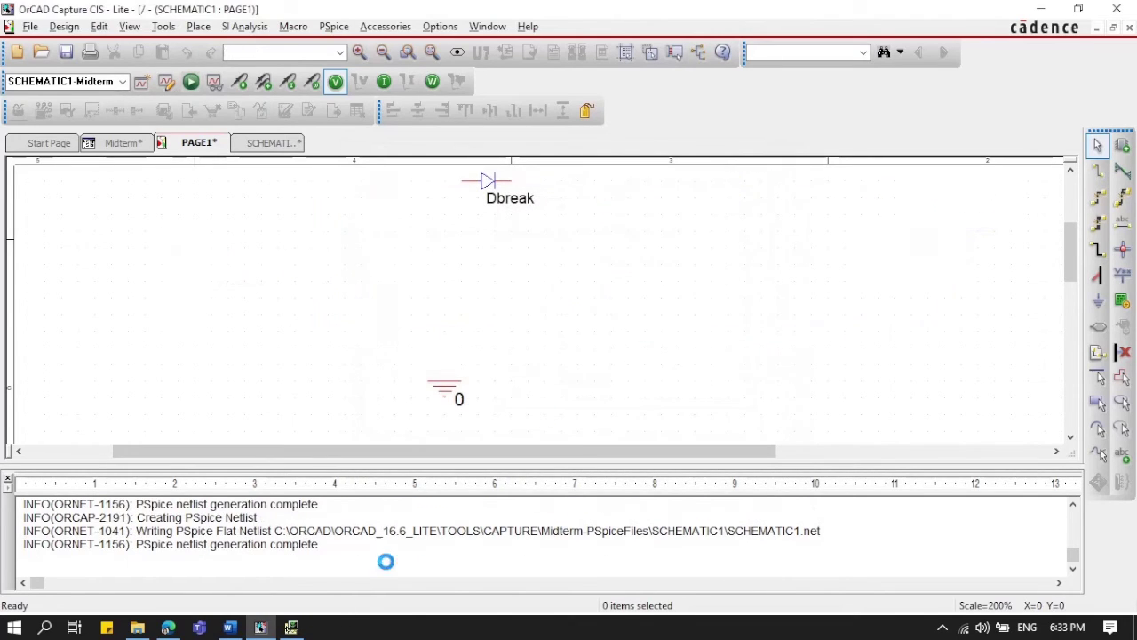
# - Bring up the fine-sweep results and load all sweep steps into the plot
pyautogui.click(294, 627)
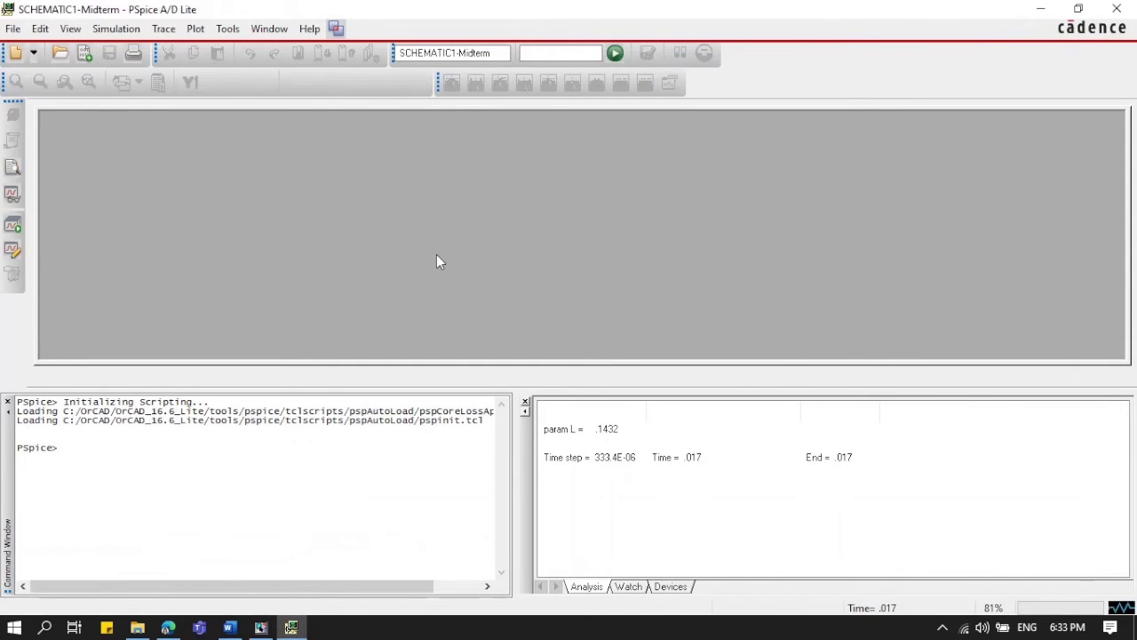
pyautogui.click(685, 409)
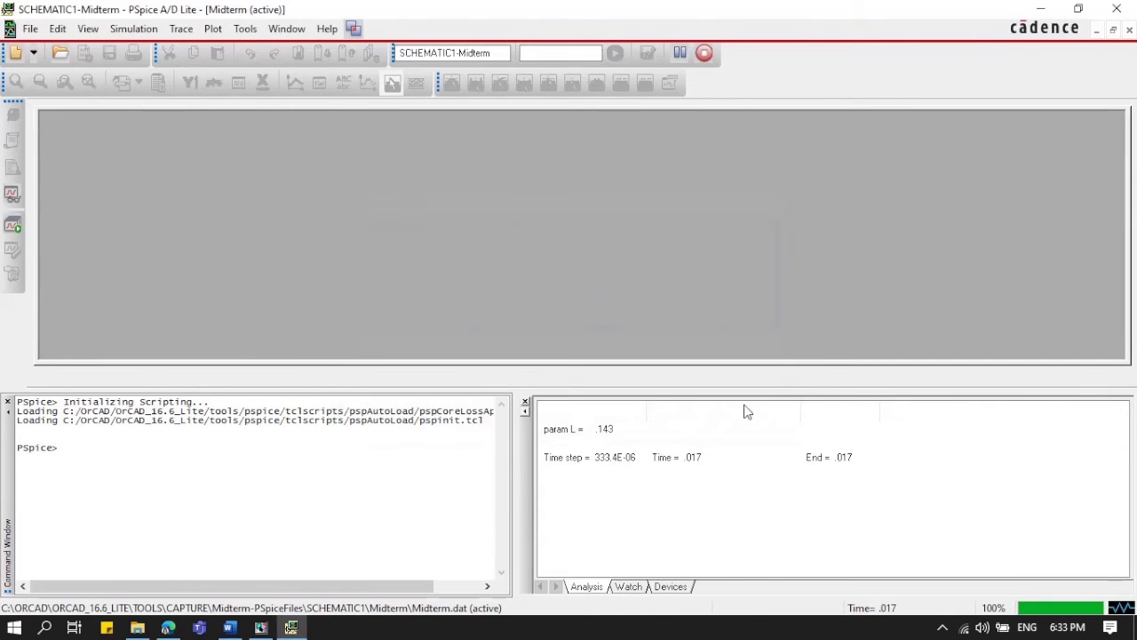
pyautogui.rightClick(541, 216)
pyautogui.click(413, 209)
pyautogui.rightClick(413, 209)
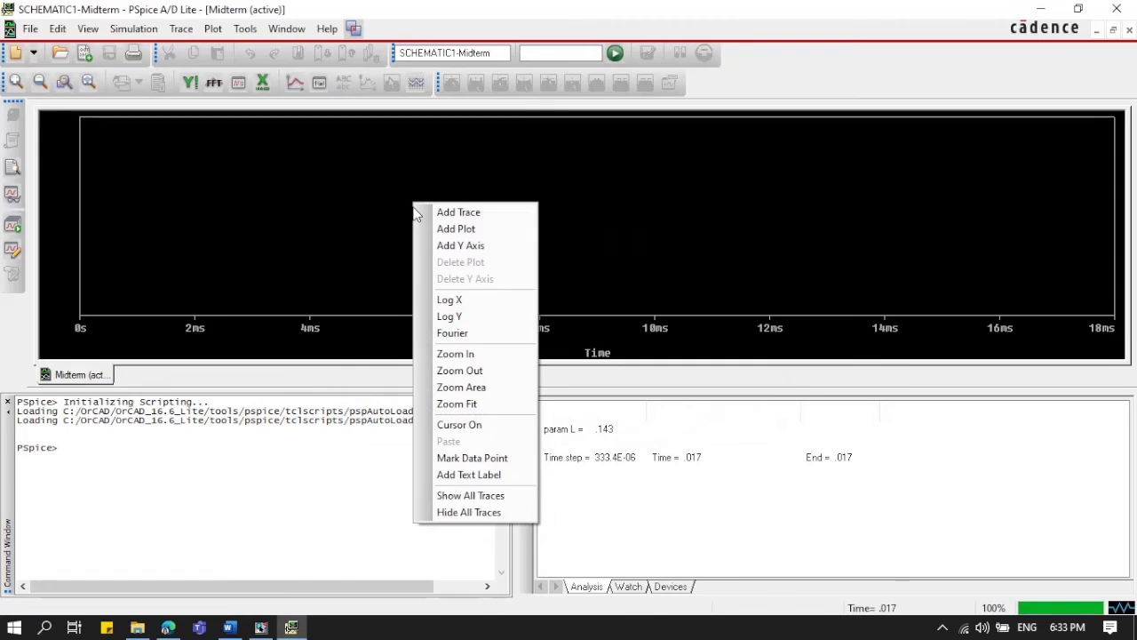
pyautogui.click(435, 214)
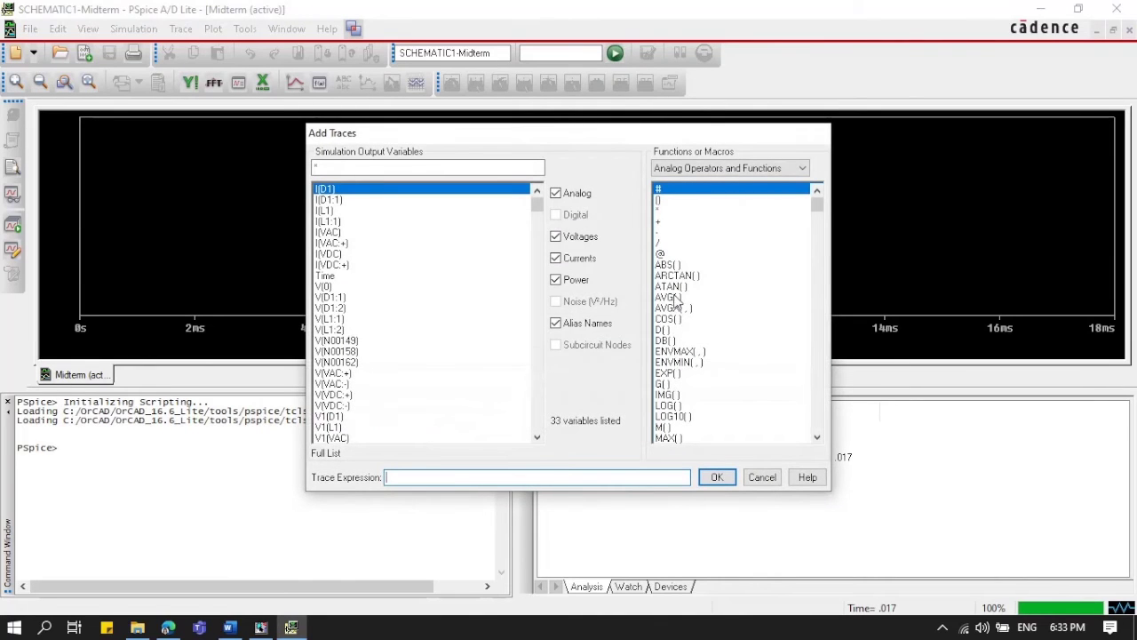
# - Plot AVG(W(VDC)) for the fine 0.143–0.144 L sweep
pyautogui.click(671, 298)
pyautogui.moveTo(536, 210); pyautogui.dragTo(572, 444)
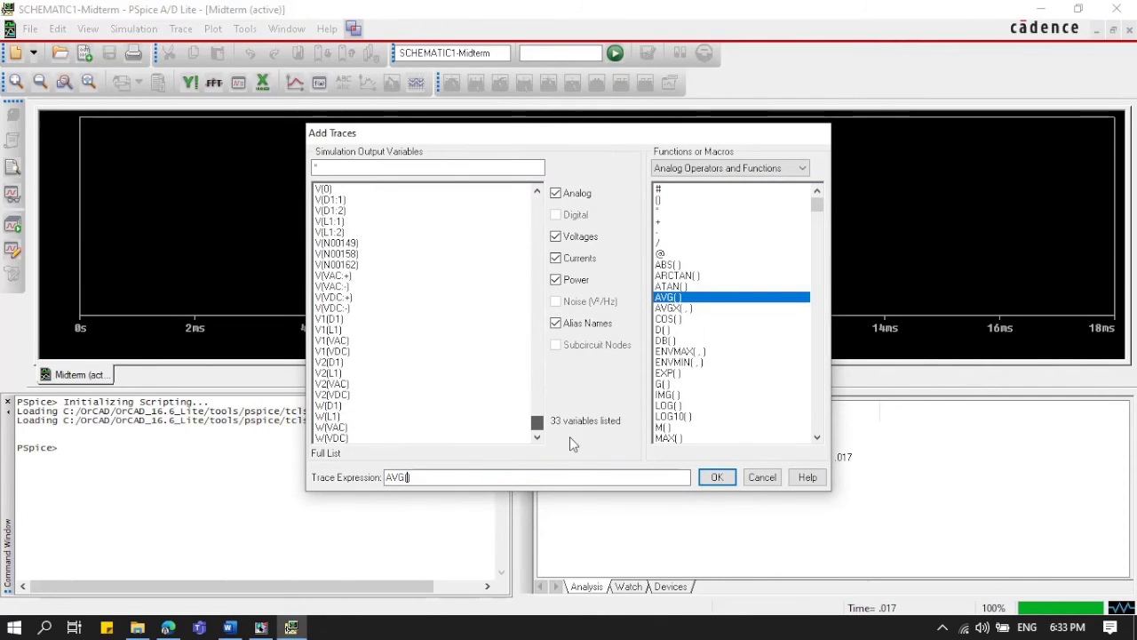
pyautogui.click(360, 437)
pyautogui.click(725, 482)
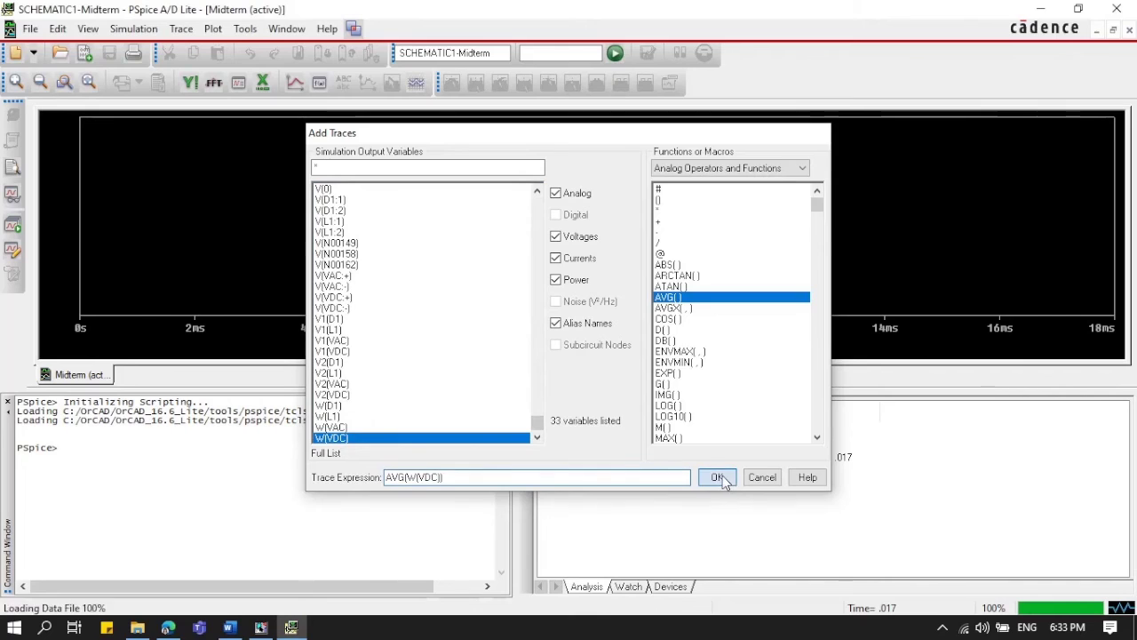
pyautogui.rightClick(293, 277)
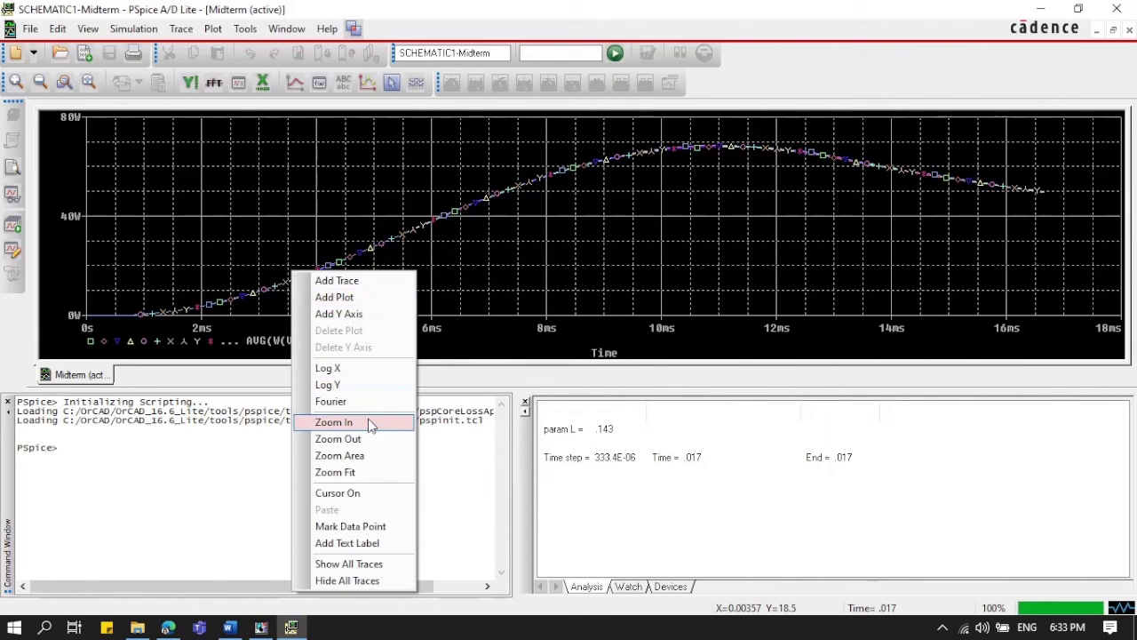
# - Fit the traces and read each trace's final average power at 16.632 ms with the cursor, from 49.787 W upward
pyautogui.click(335, 472)
pyautogui.rightClick(301, 263)
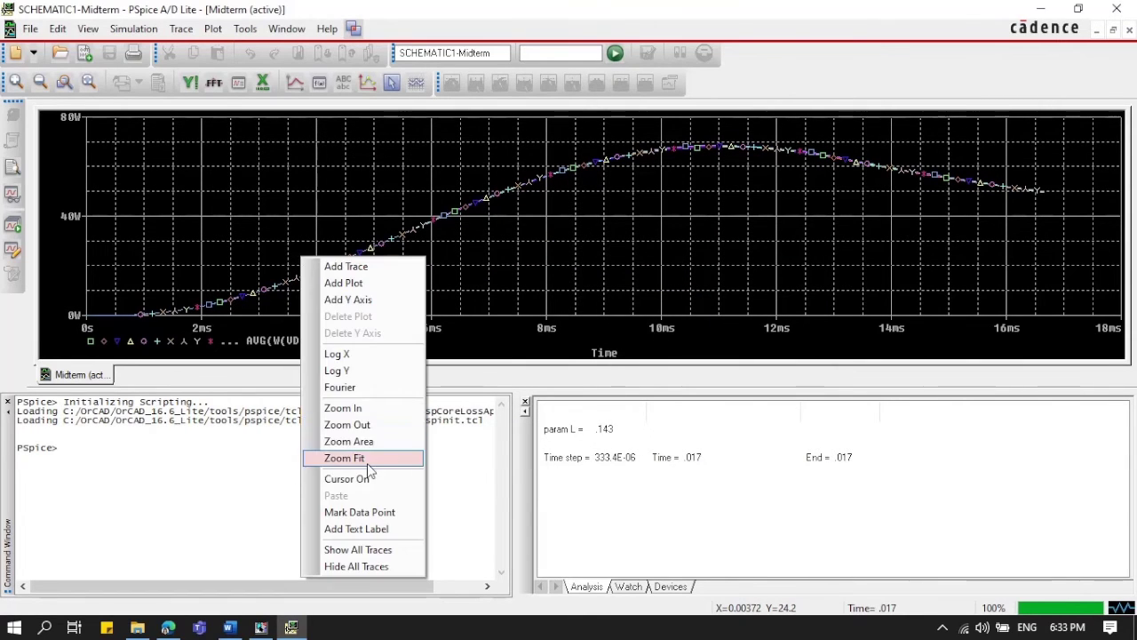
pyautogui.click(372, 481)
pyautogui.moveTo(433, 257)
pyautogui.mouseDown()
pyautogui.moveTo(455, 233)
pyautogui.moveTo(1080, 226)
pyautogui.mouseUp()
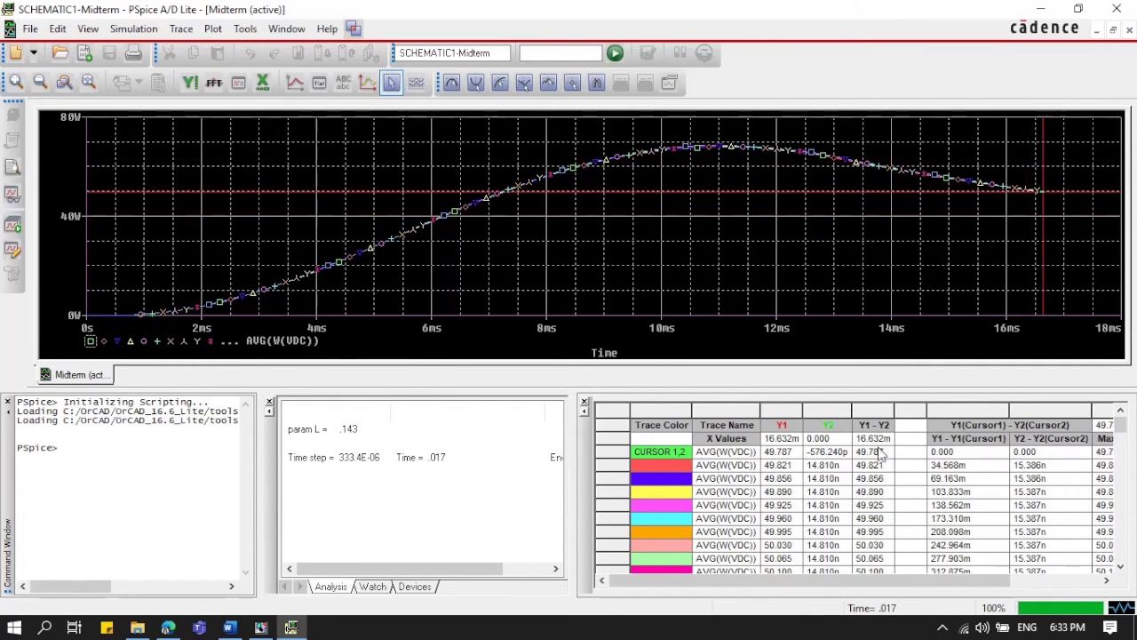
pyautogui.scroll(-1, 880, 454)
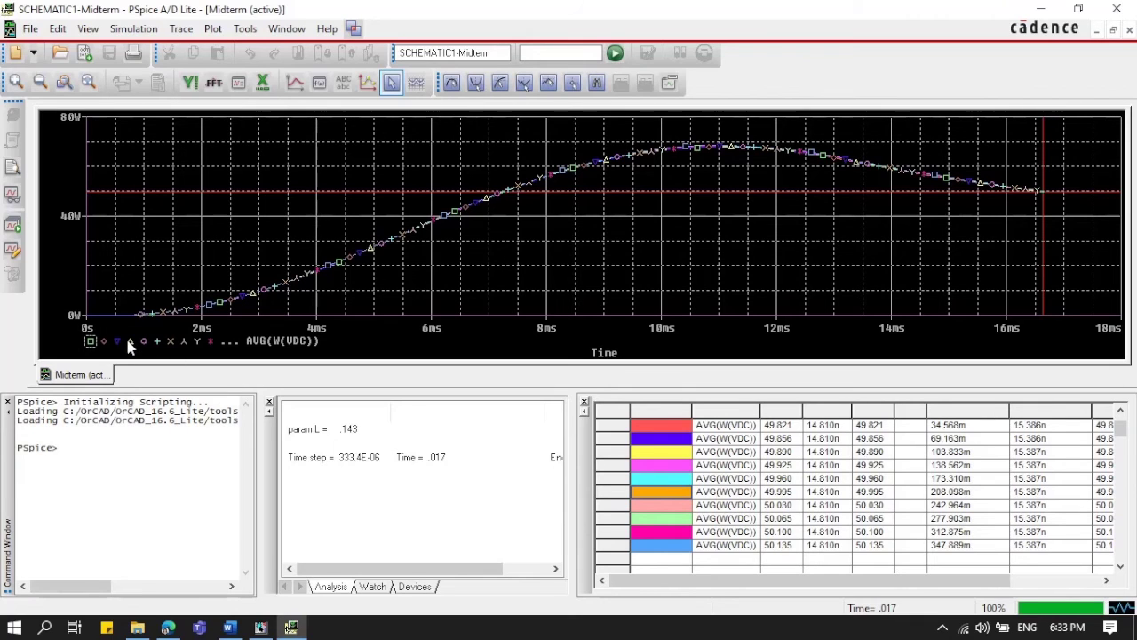
pyautogui.doubleClick(168, 345)
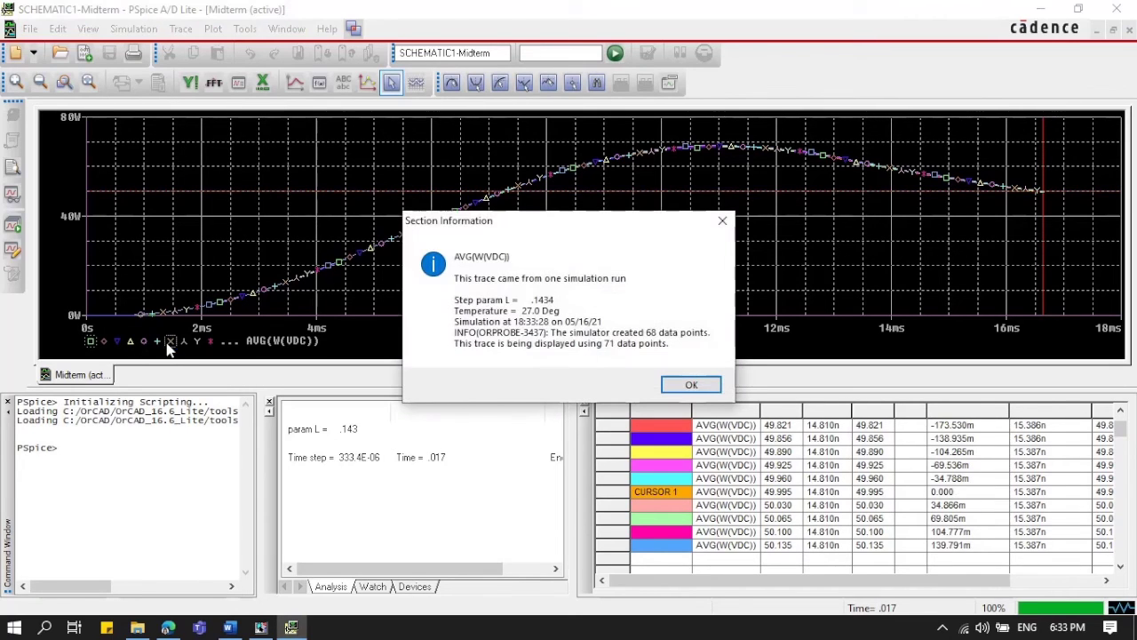
pyautogui.click(723, 221)
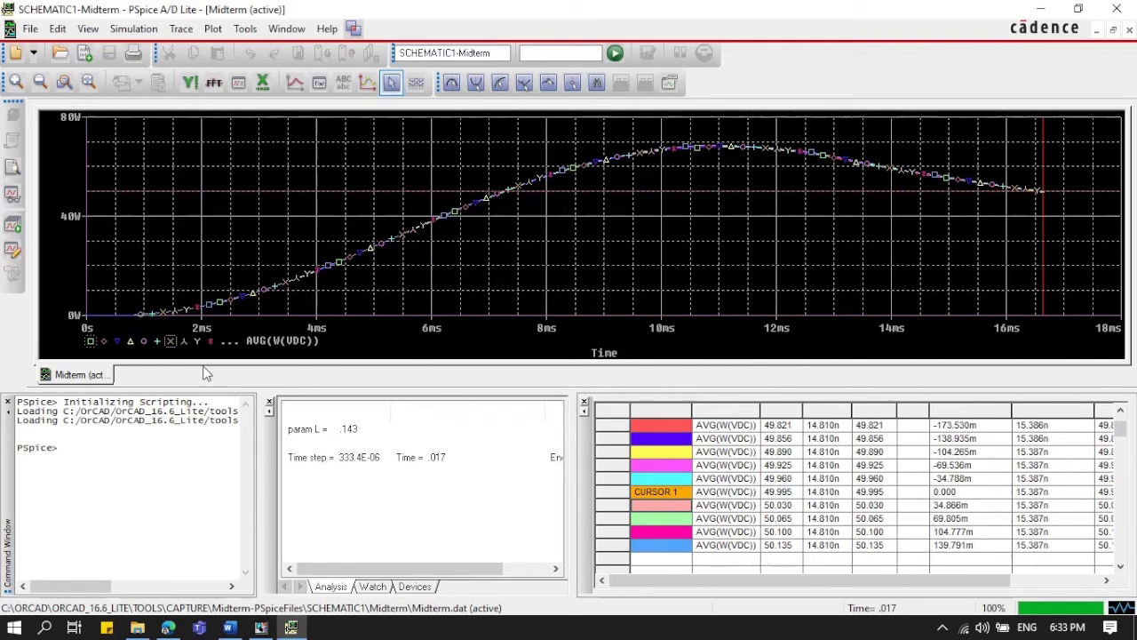
pyautogui.doubleClick(182, 344)
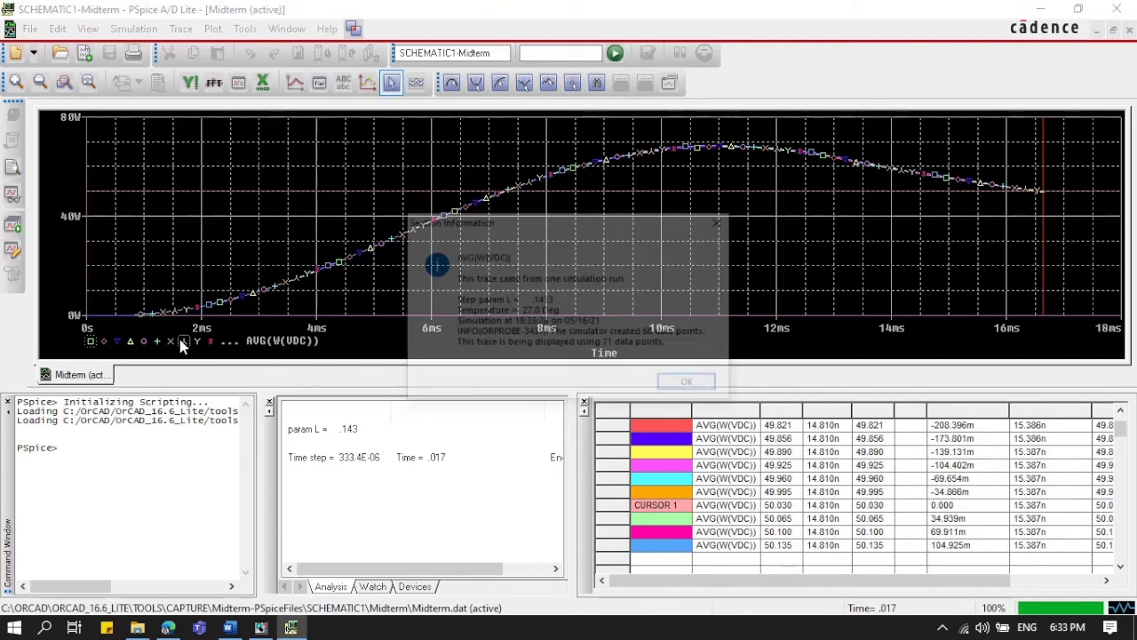
pyautogui.click(723, 221)
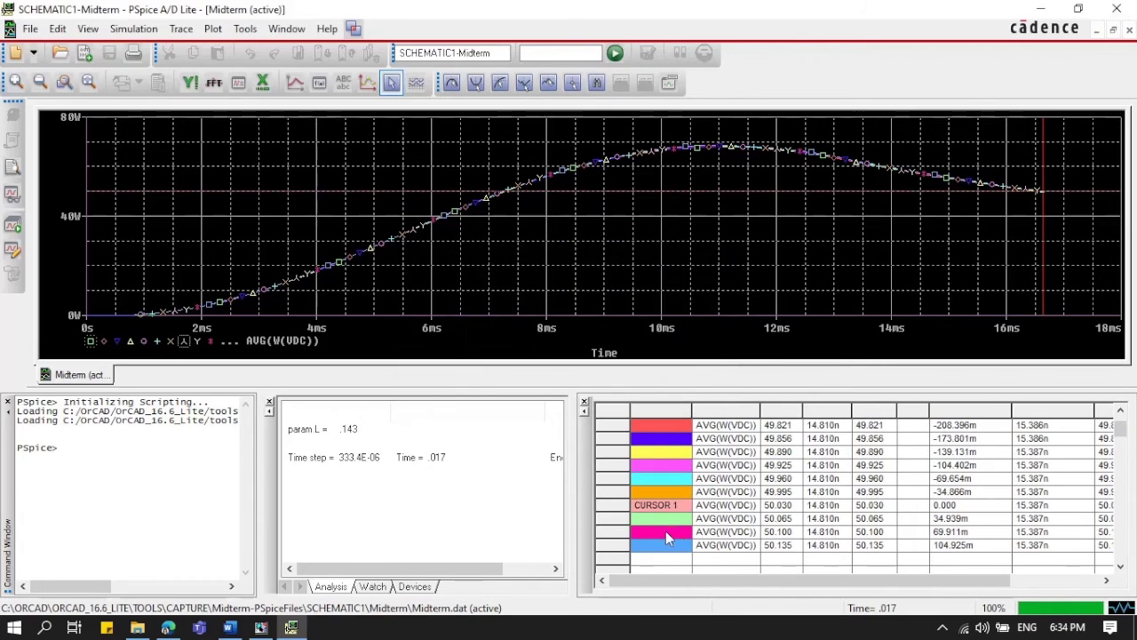
pyautogui.doubleClick(176, 343)
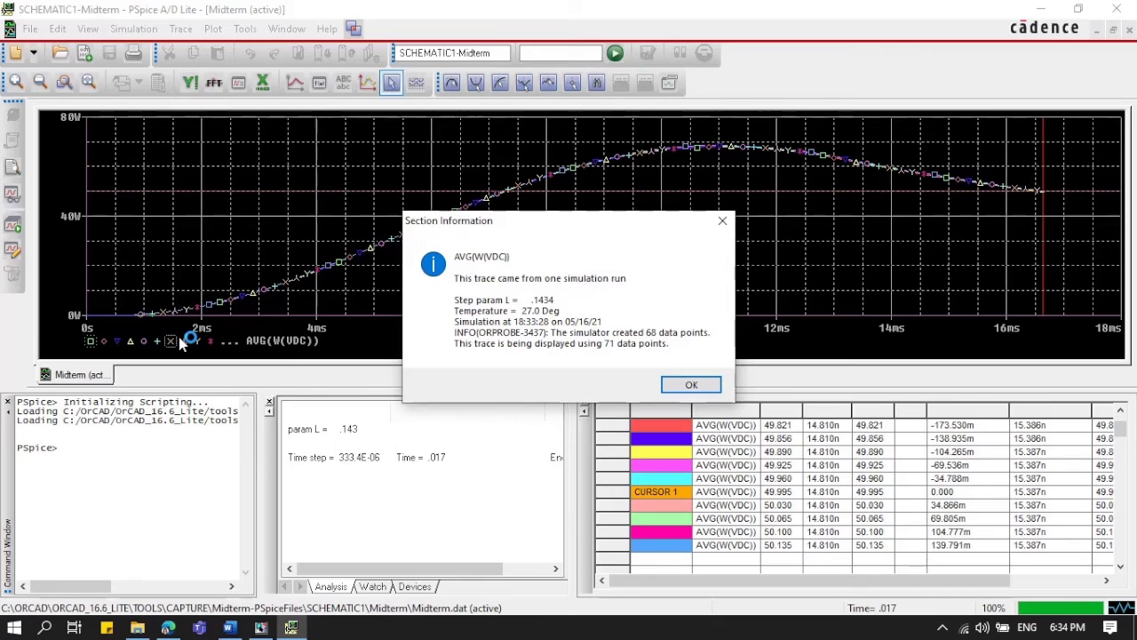
pyautogui.click(691, 384)
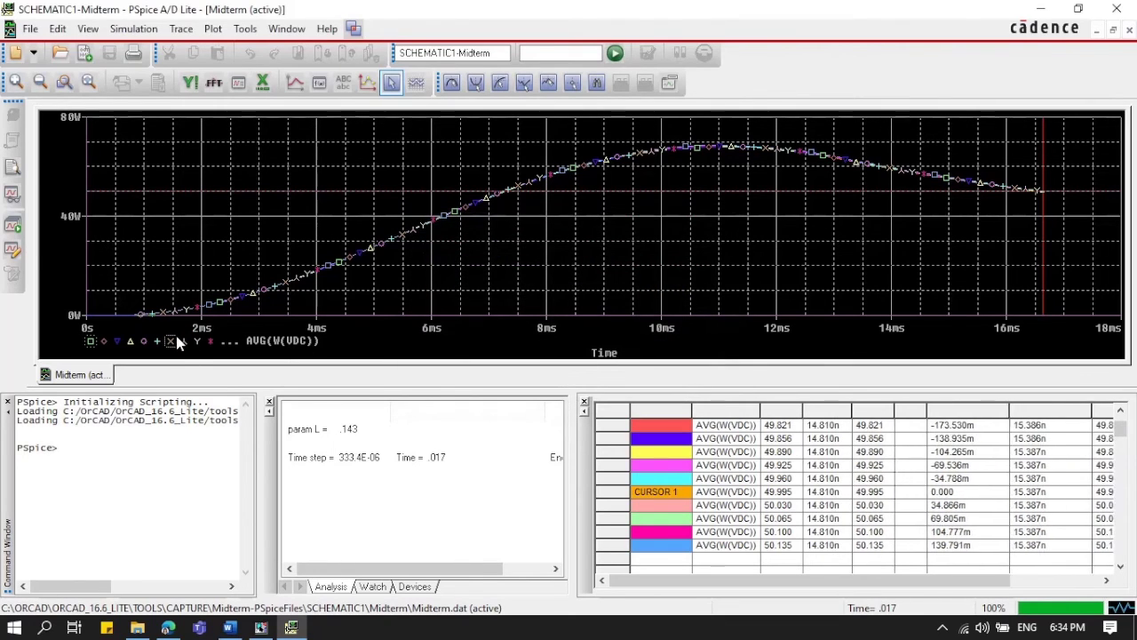
pyautogui.doubleClick(182, 342)
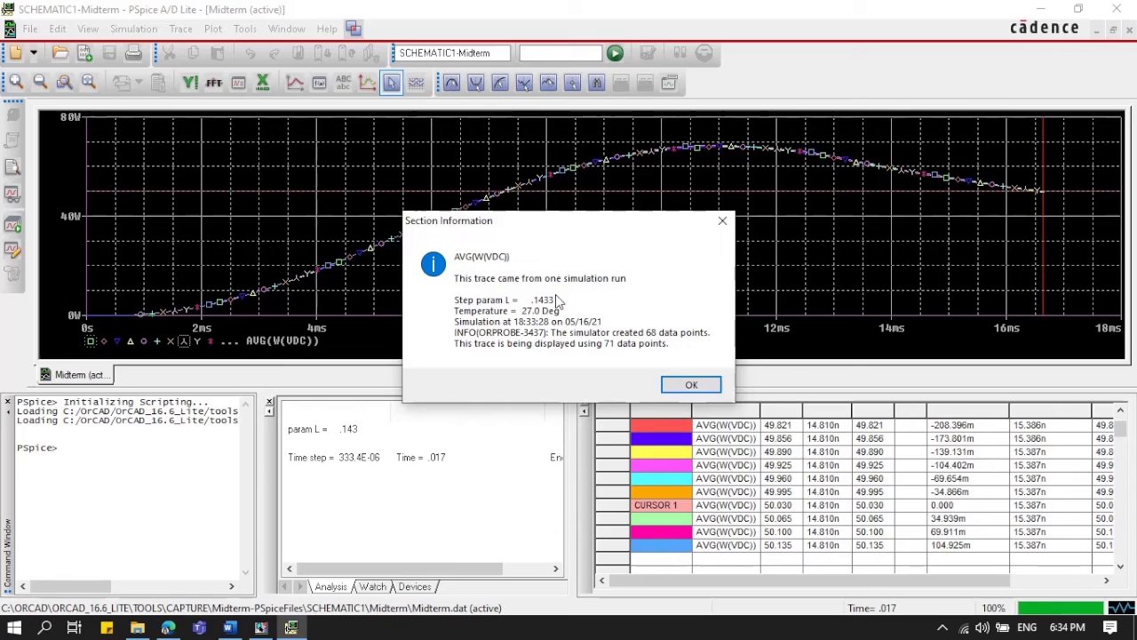
pyautogui.click(691, 384)
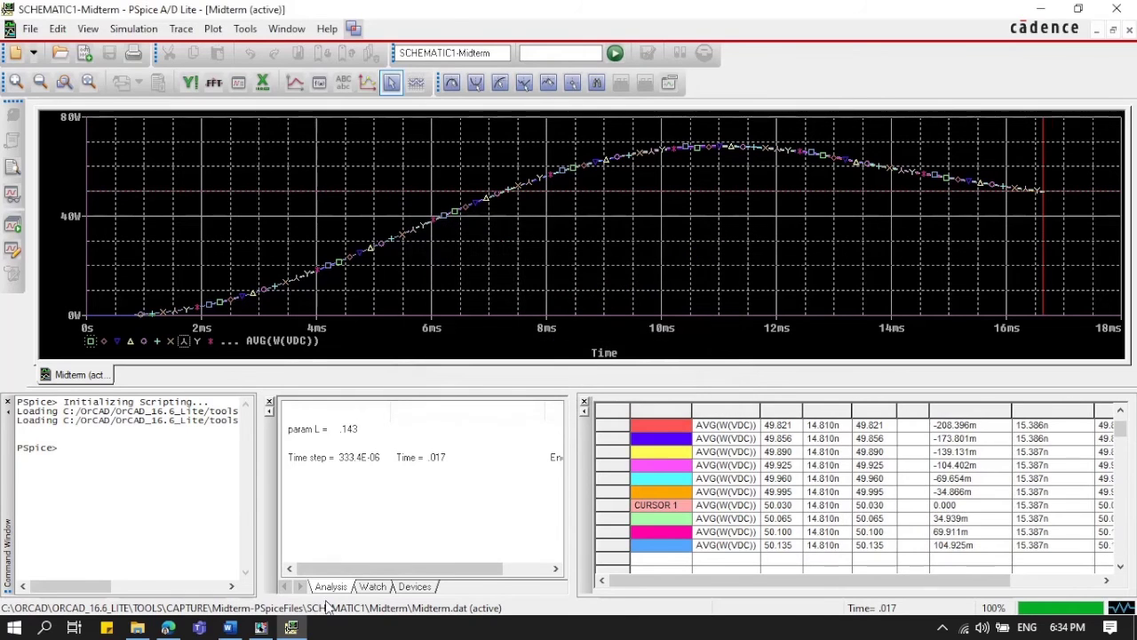
# - Replace the inductor's {L} value with a fixed 0.1434 on the schematic
pyautogui.click(261, 628)
pyautogui.click(731, 203)
pyautogui.click(671, 360)
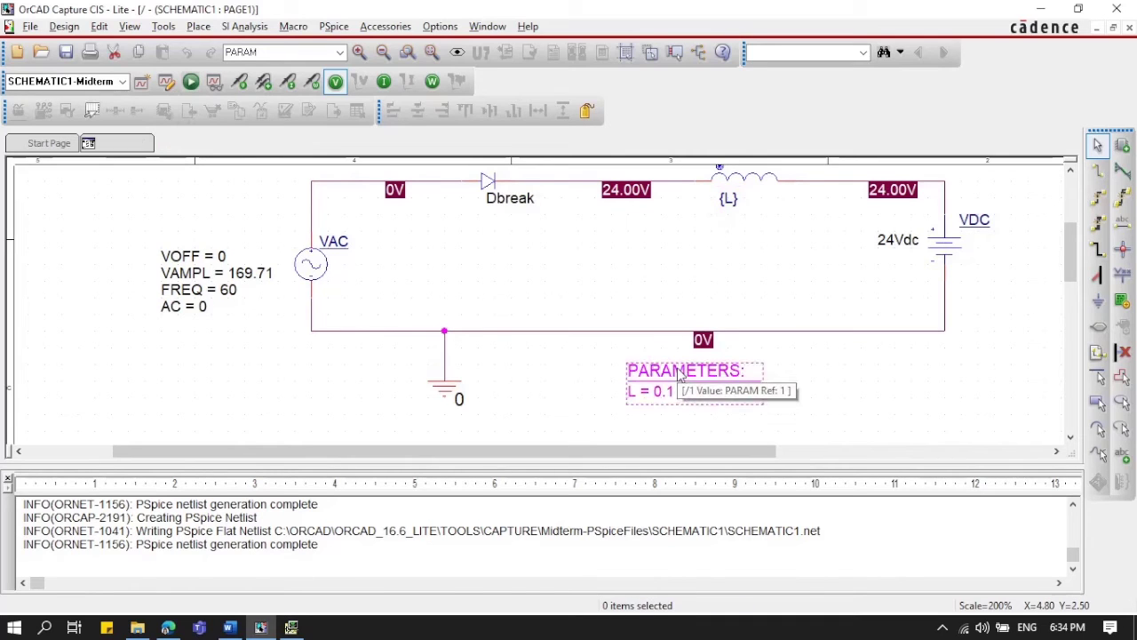
pyautogui.doubleClick(737, 208)
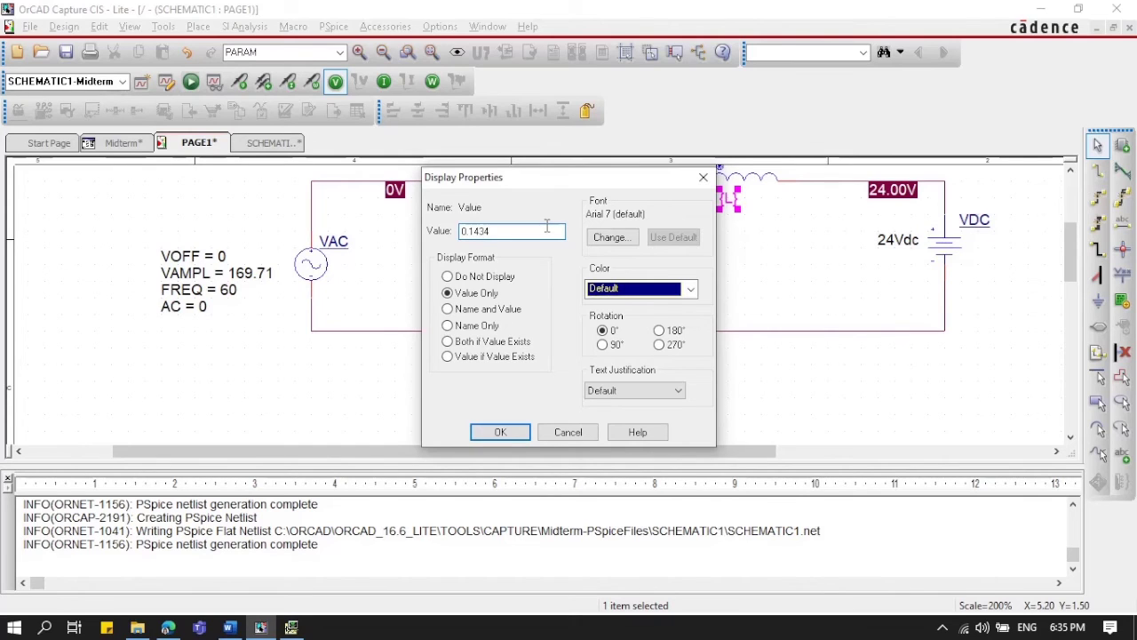
pyautogui.press('Return')
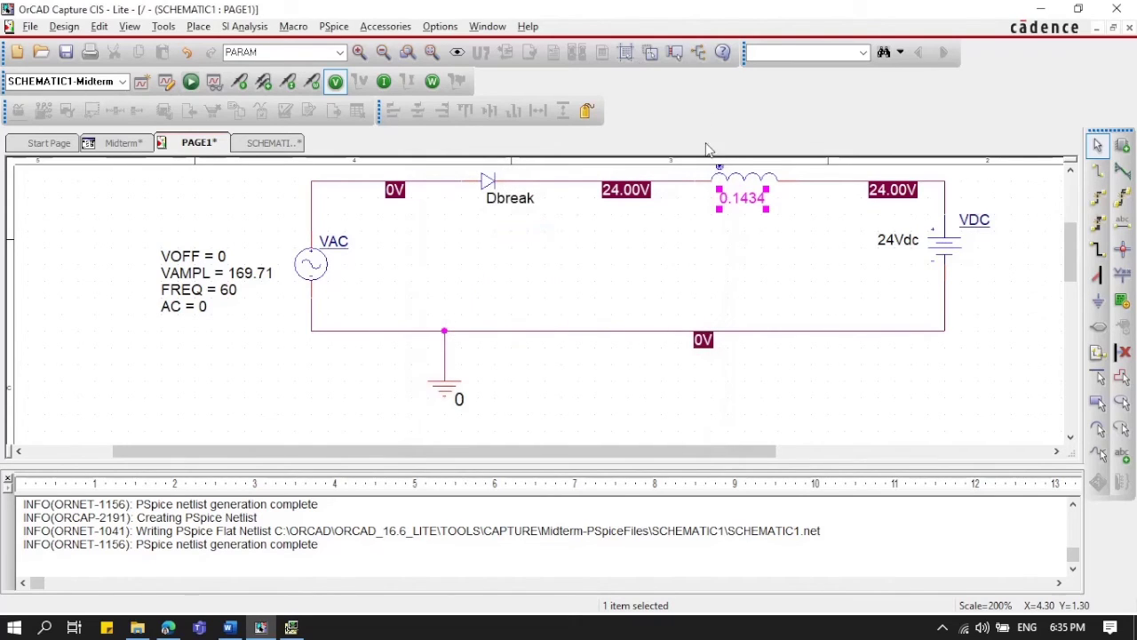
# - Bring up the simulation profile's Parametric Sweep options
pyautogui.scroll(1, 735, 219)
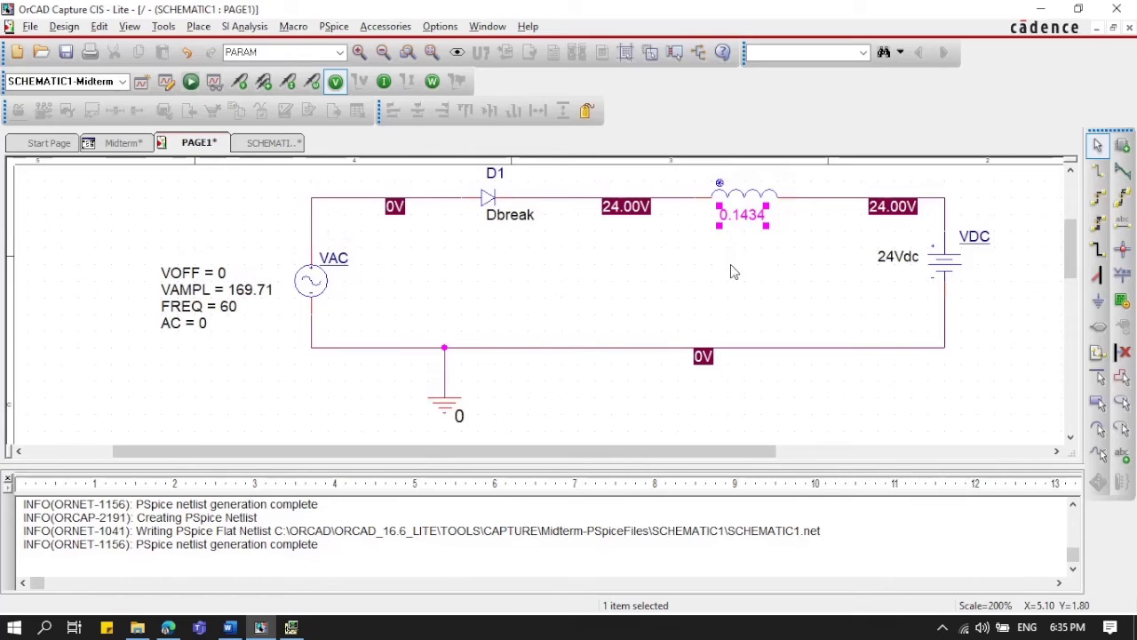
pyautogui.click(172, 80)
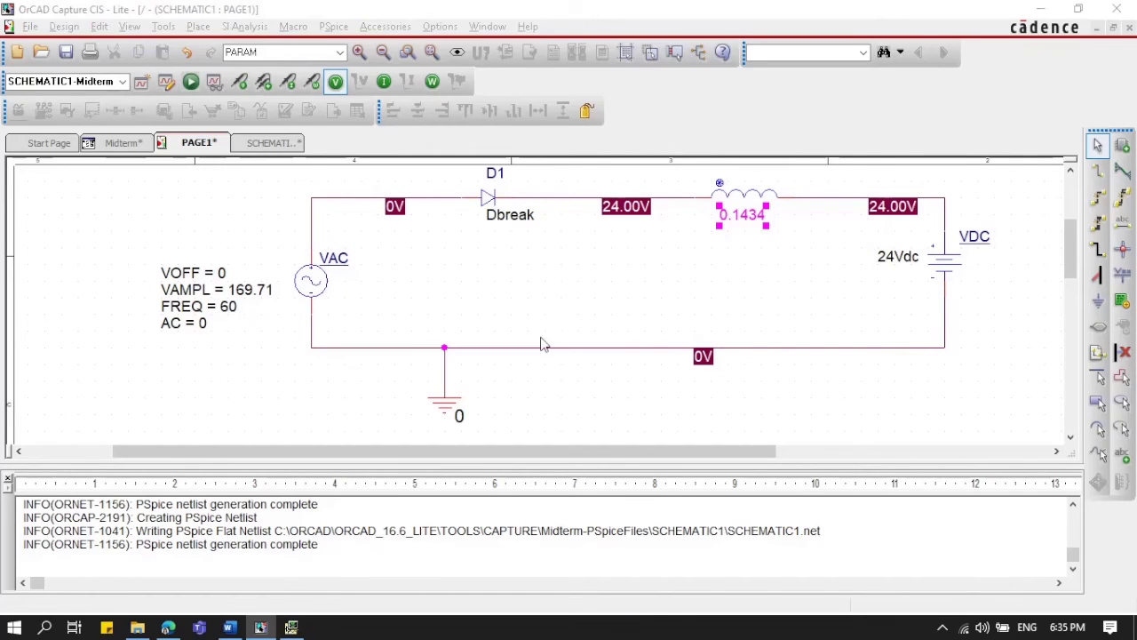
pyautogui.click(384, 294)
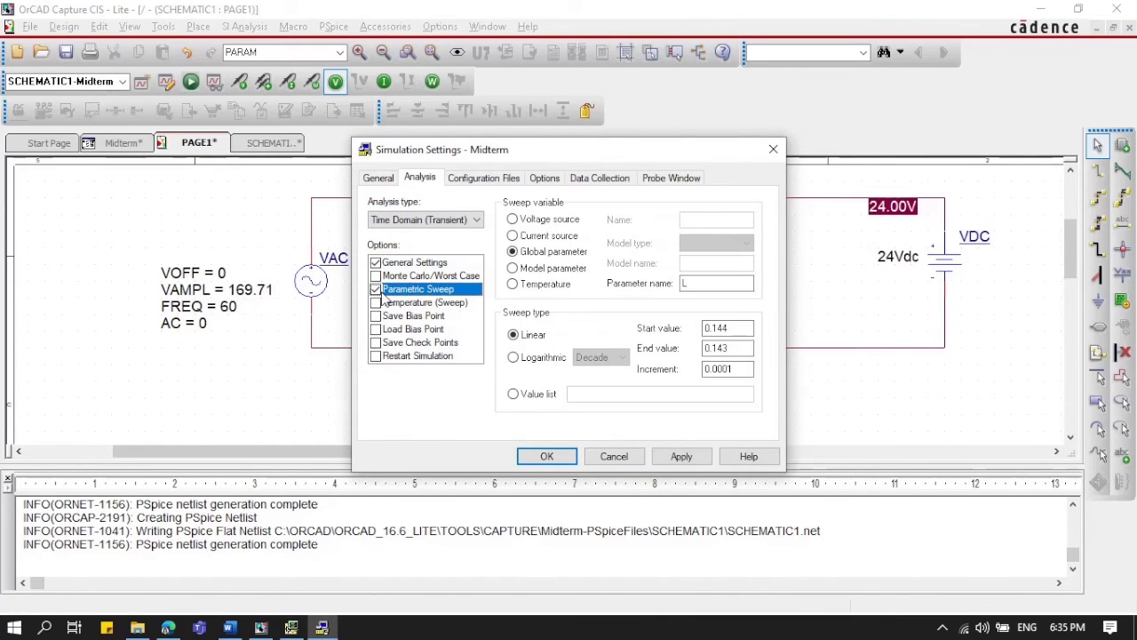
# - Disable the L sweep, apply the 16.67 ms transient settings, and rerun with L1 at 0.1434
pyautogui.click(424, 265)
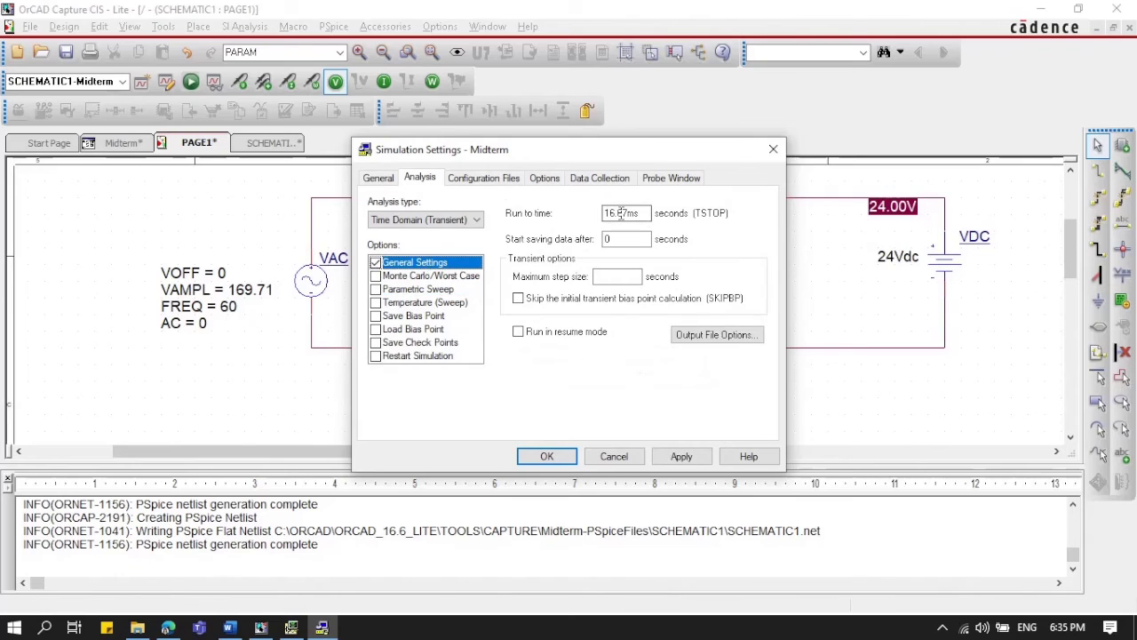
pyautogui.click(682, 457)
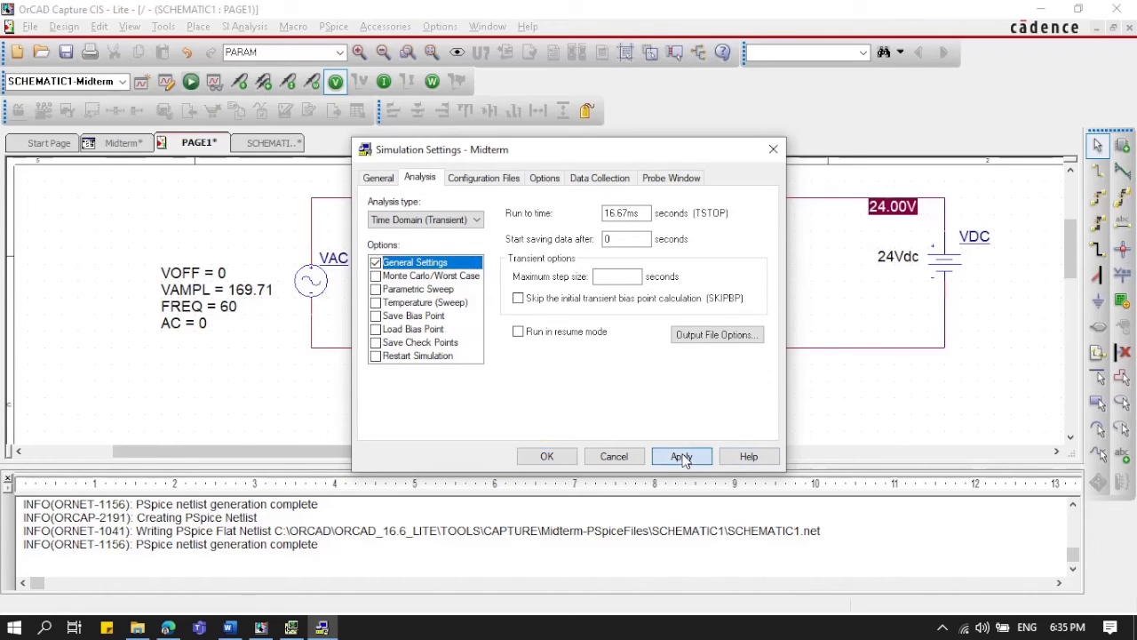
pyautogui.click(548, 456)
pyautogui.click(239, 82)
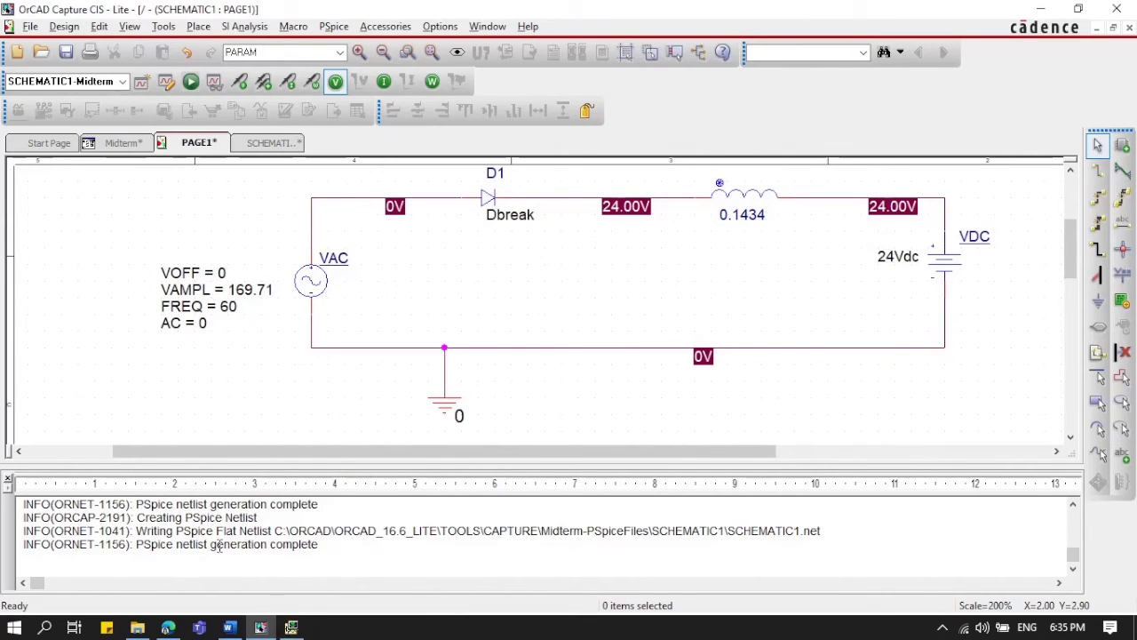
pyautogui.click(292, 628)
# - Plot the AVG(W(VDC)) trace for the fixed-inductor run
pyautogui.rightClick(442, 177)
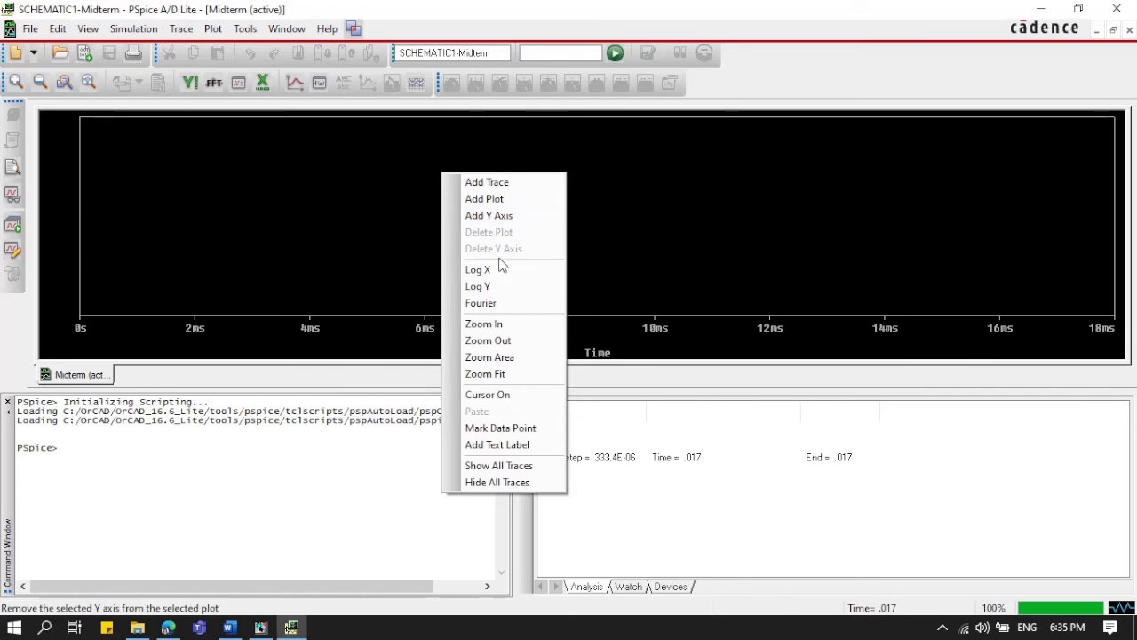
pyautogui.click(497, 182)
pyautogui.click(685, 298)
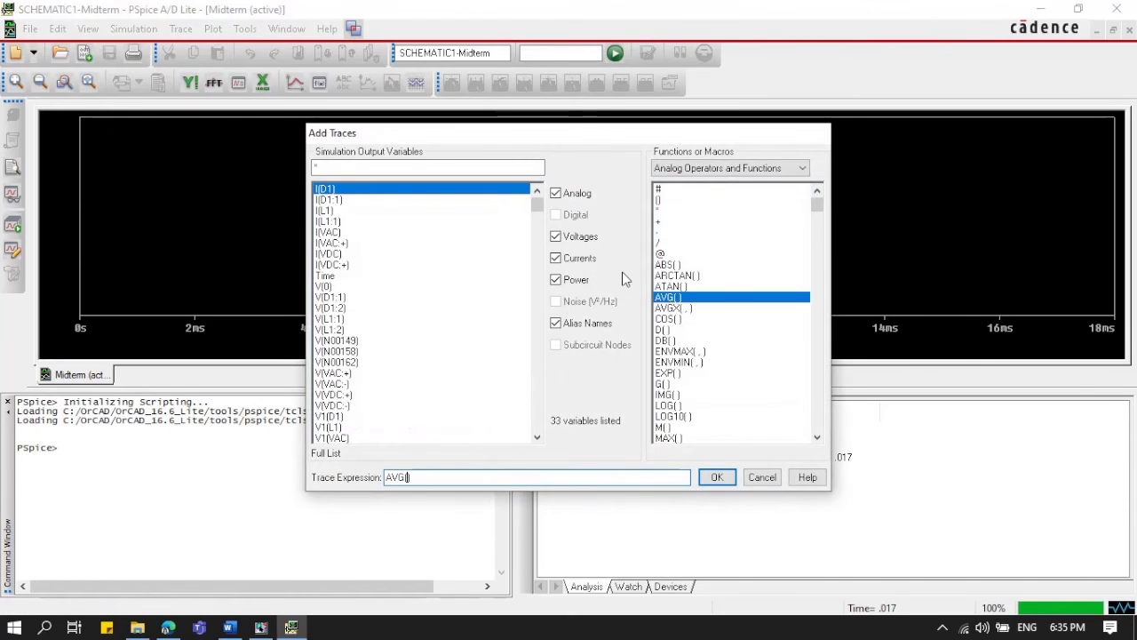
pyautogui.scroll(-4, 398, 418)
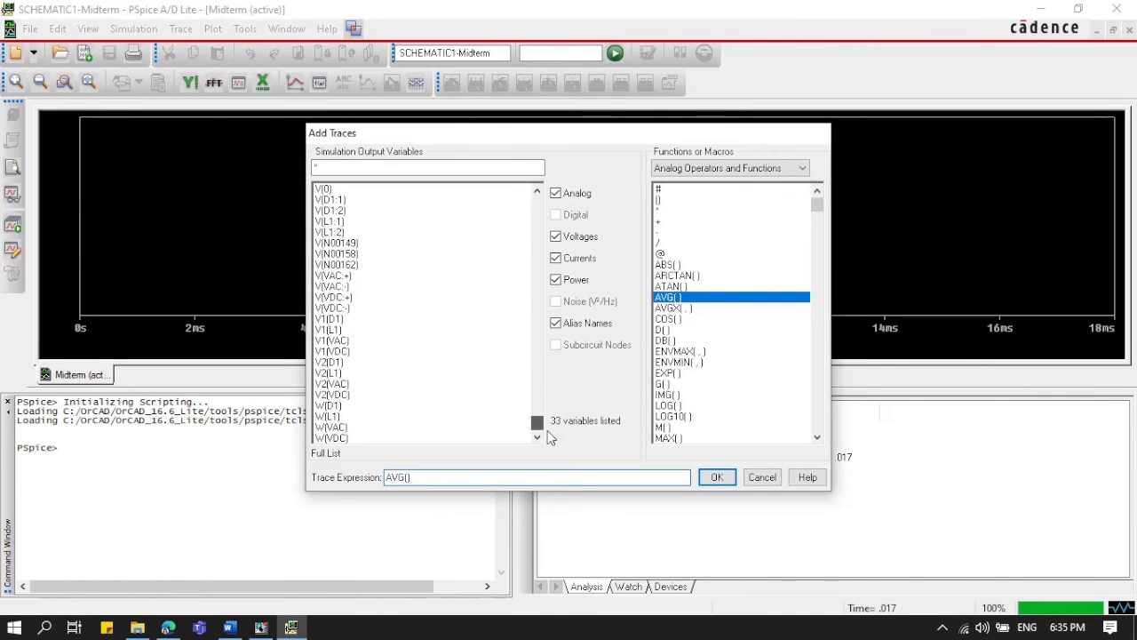
pyautogui.click(331, 437)
pyautogui.click(716, 478)
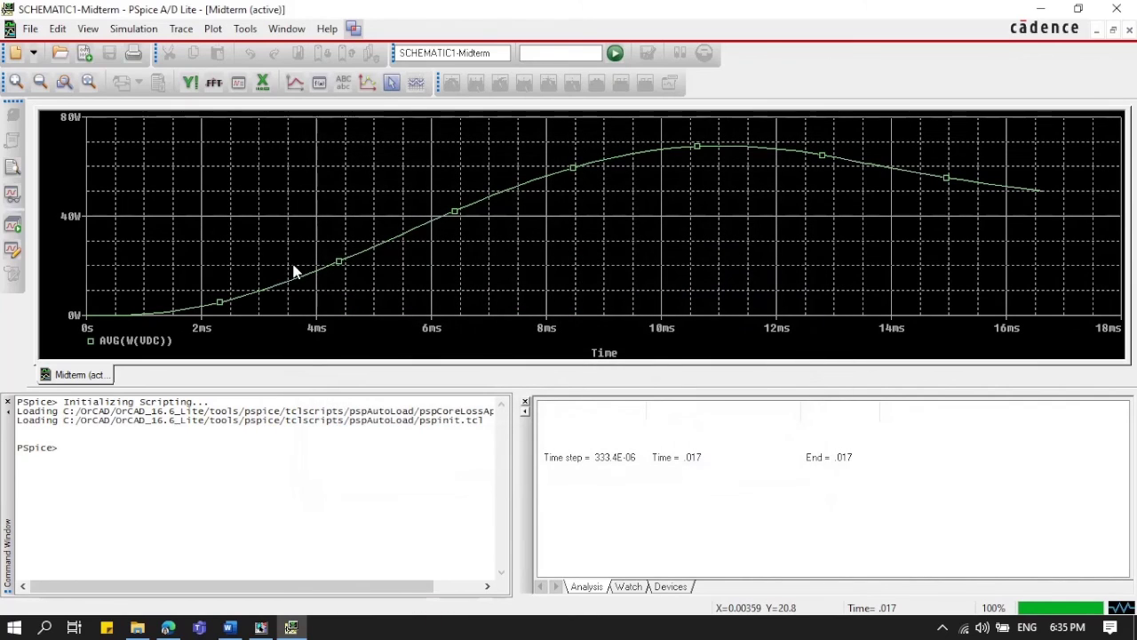
# - Put a cursor at the trace's end to read 50.002 W, then return to the schematic
pyautogui.rightClick(348, 262)
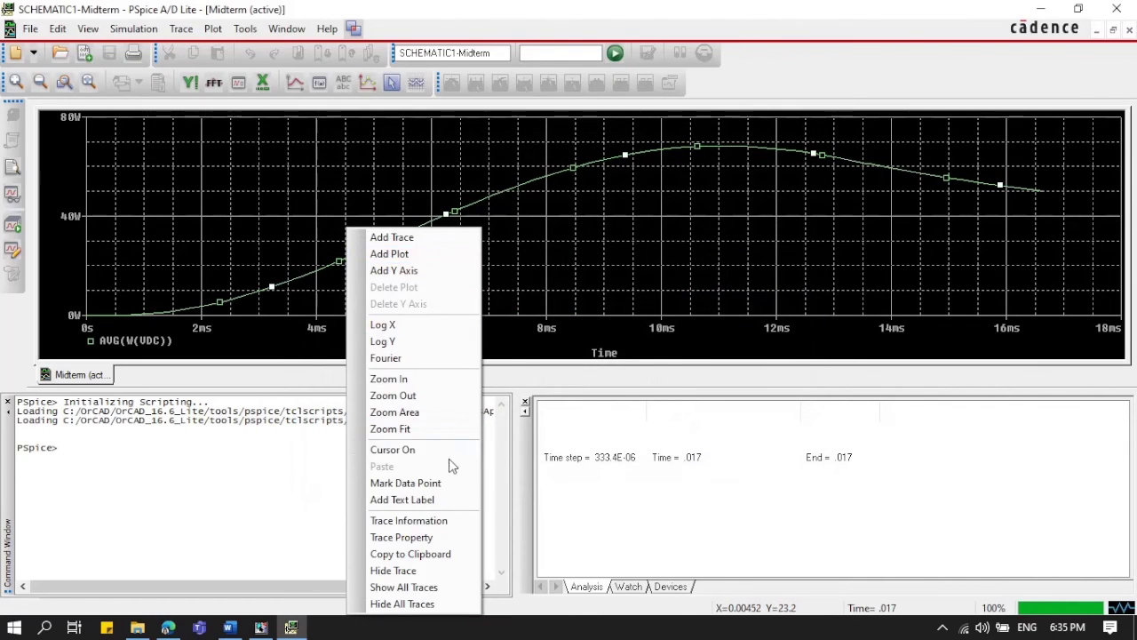
pyautogui.click(448, 455)
pyautogui.click(971, 161)
pyautogui.click(1065, 189)
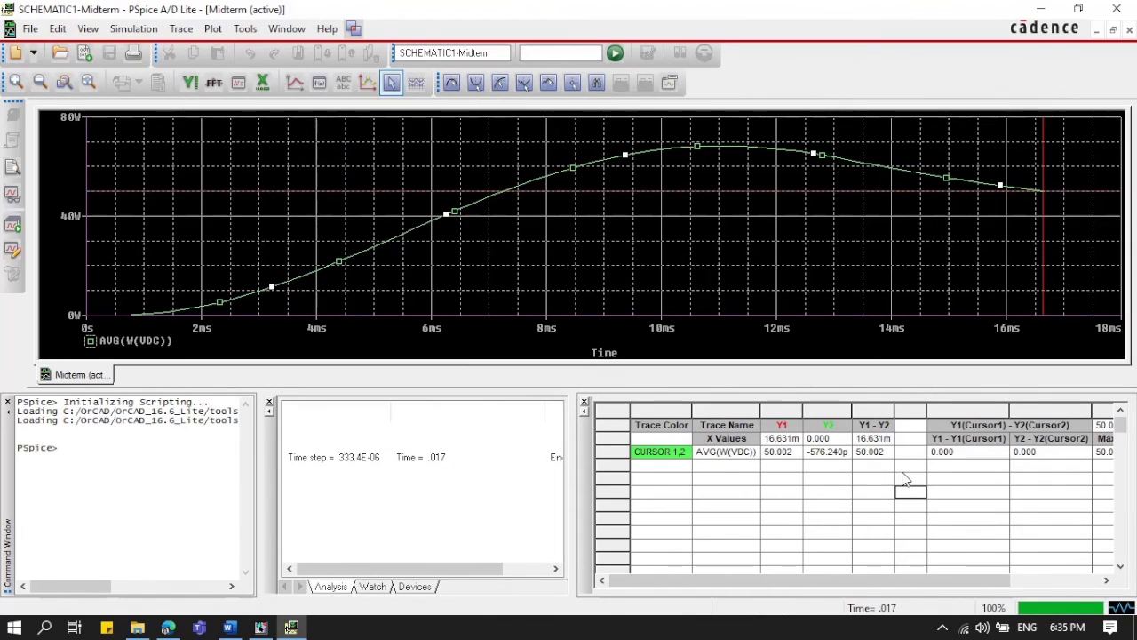
pyautogui.click(783, 453)
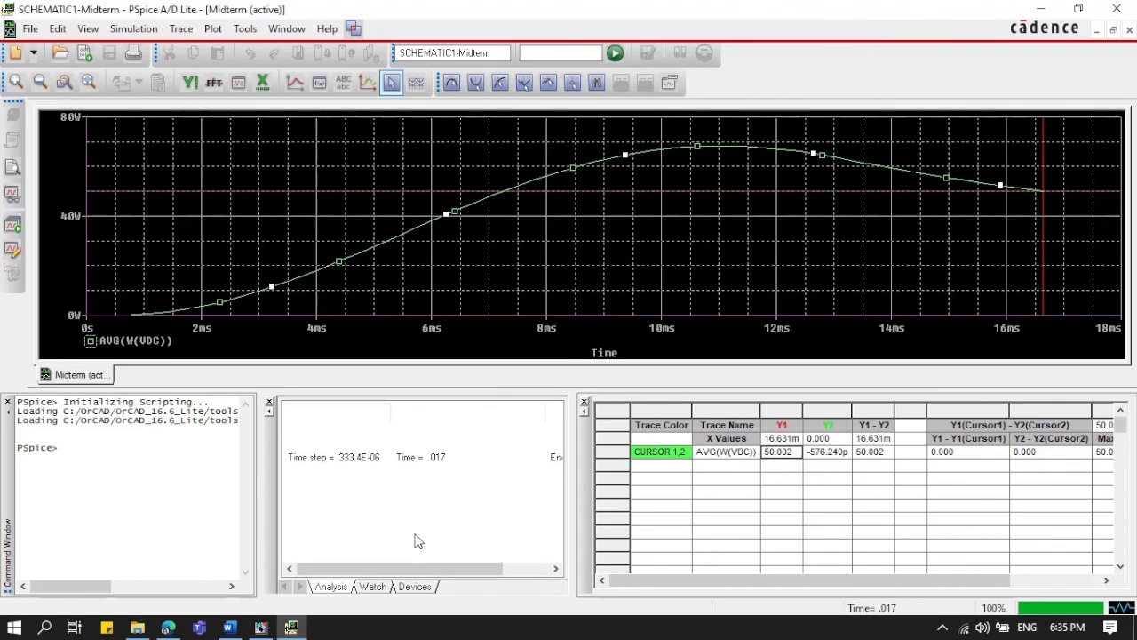
pyautogui.click(260, 627)
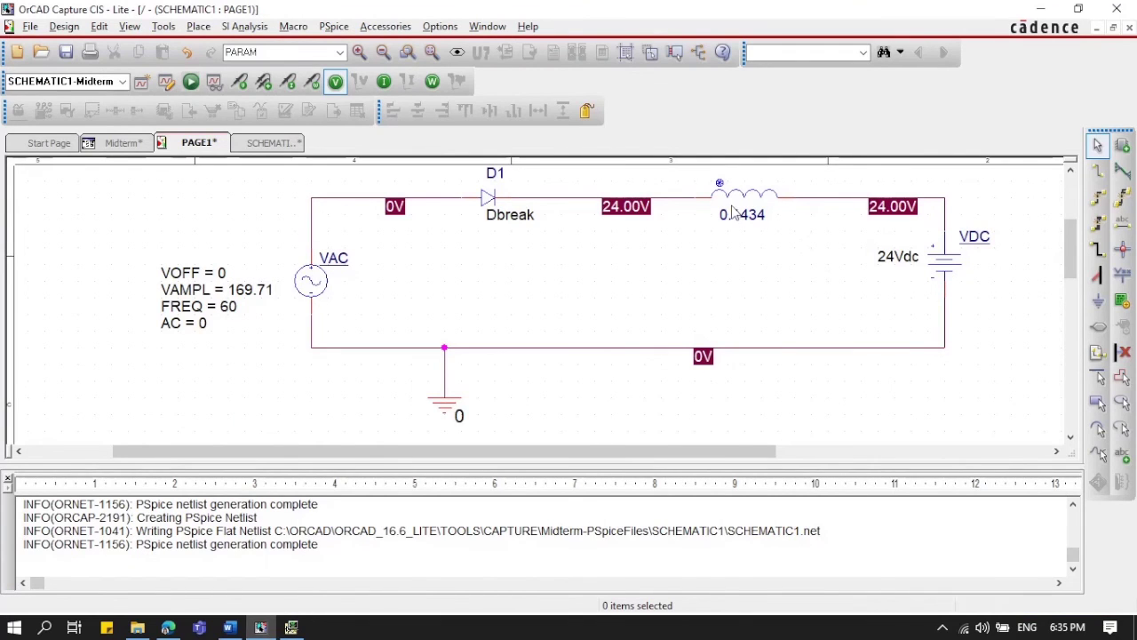
# - Change inductor L1 from 0.1434 to 0.1433 and rerun the simulation
pyautogui.click(753, 224)
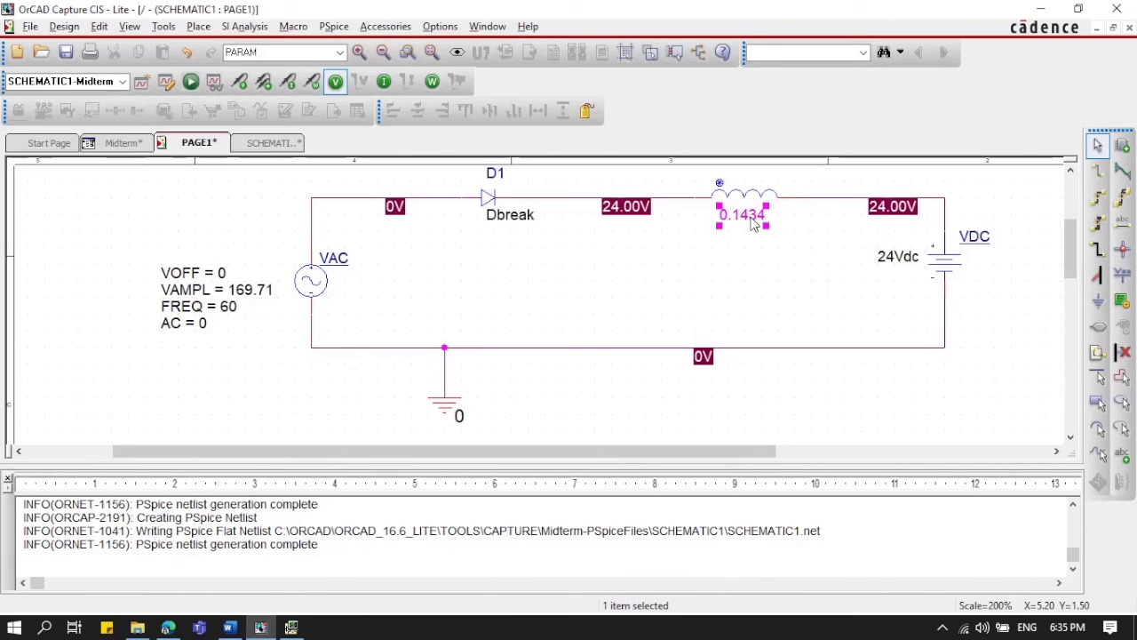
pyautogui.doubleClick(754, 224)
pyautogui.write('0.1433')
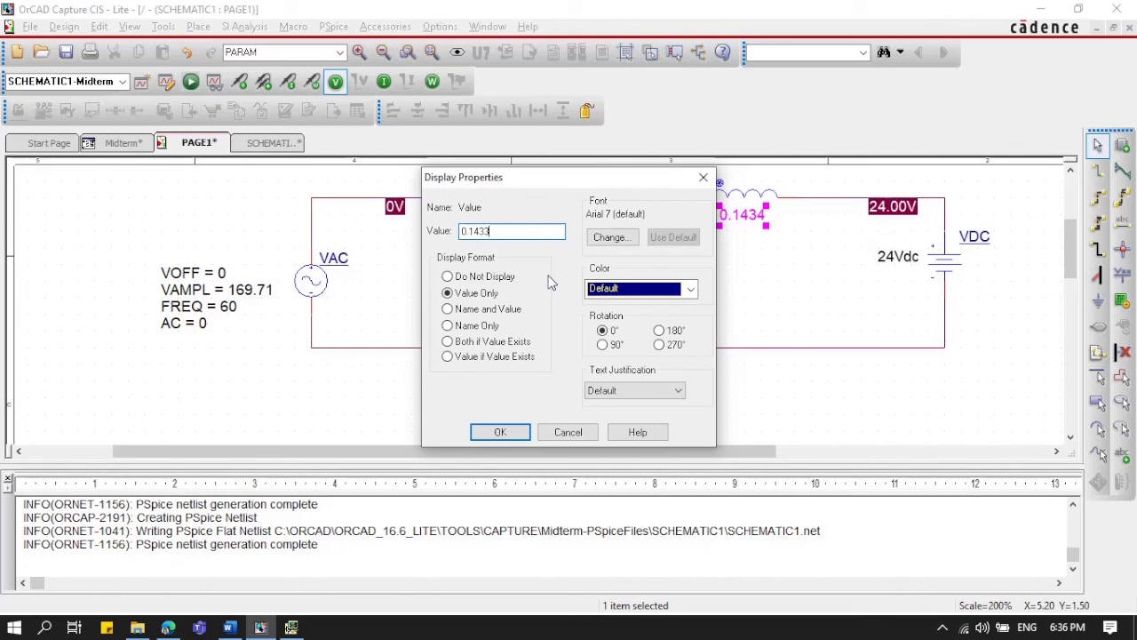
pyautogui.click(503, 439)
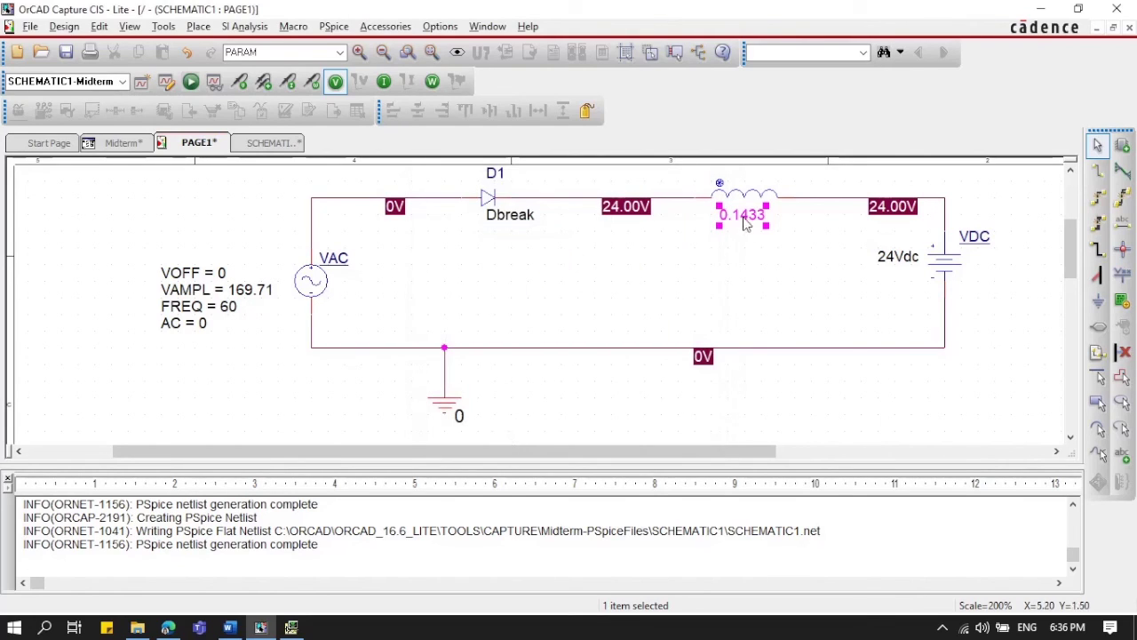
pyautogui.click(187, 83)
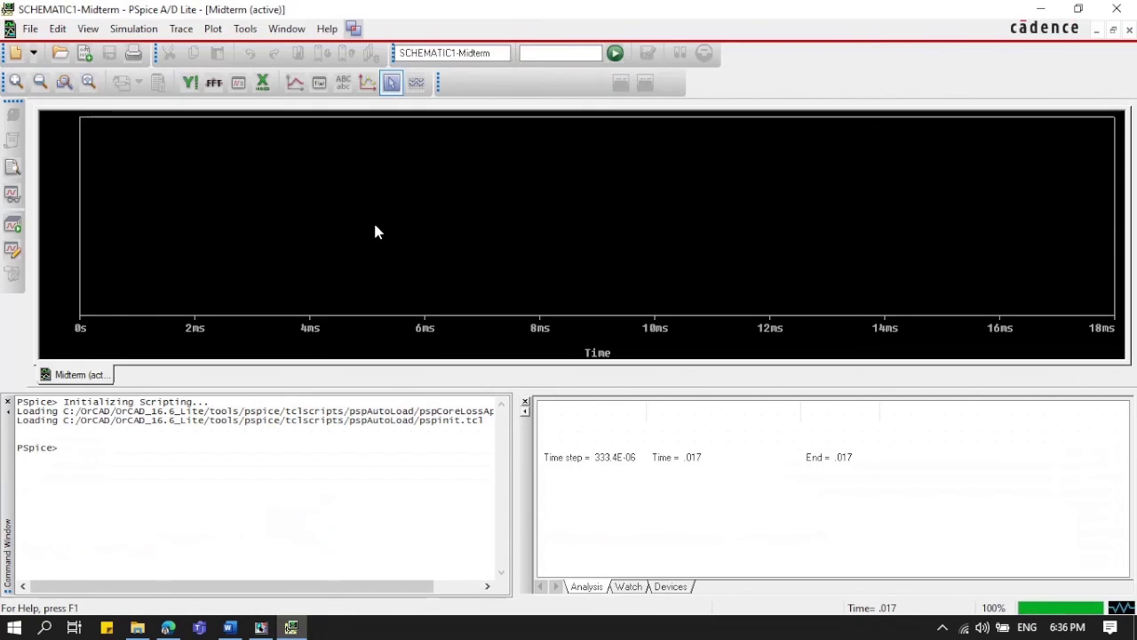
# - Plot the AVG(W(VDC)) trace for the 0.1433 H inductor run
pyautogui.rightClick(381, 229)
pyautogui.click(424, 238)
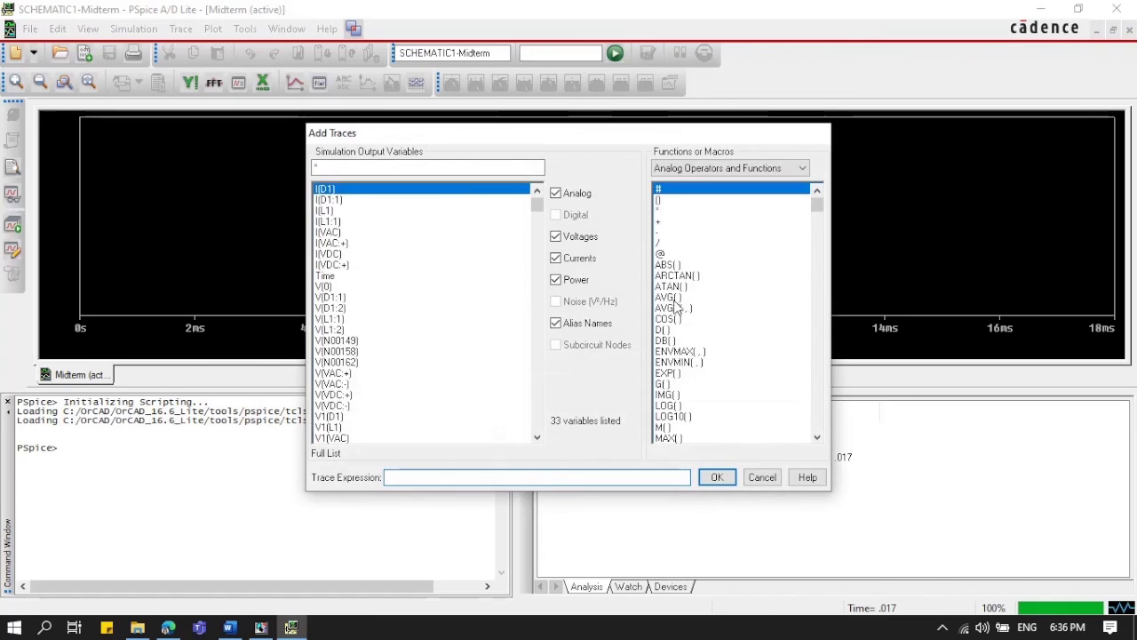
pyautogui.click(698, 297)
pyautogui.moveTo(544, 229); pyautogui.dragTo(541, 433)
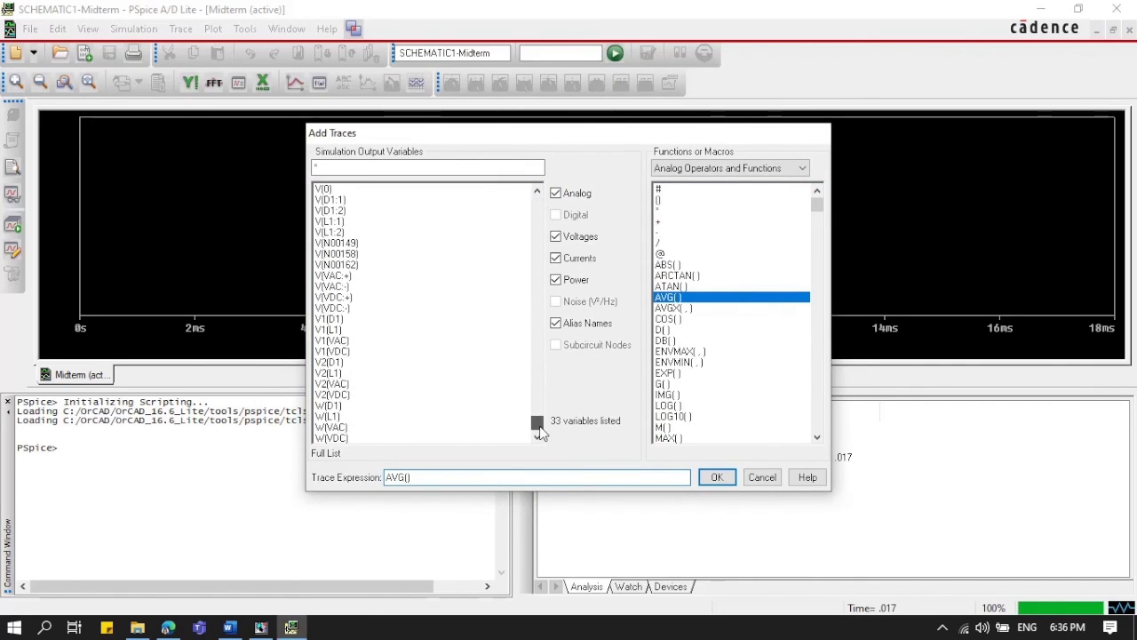
pyautogui.click(357, 437)
pyautogui.click(717, 477)
pyautogui.moveTo(318, 256); pyautogui.dragTo(667, 207)
# - Place cursor 1 at the trace end, 16.628 ms, reading 50.047 W
pyautogui.rightClick(474, 212)
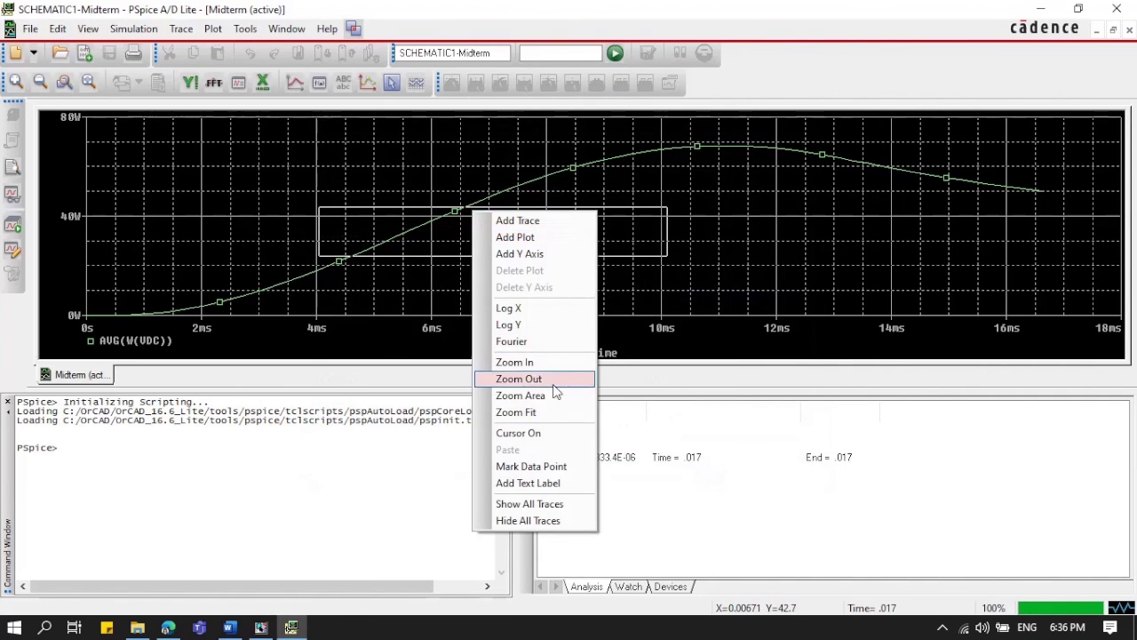
pyautogui.click(518, 433)
pyautogui.moveTo(475, 207)
pyautogui.mouseDown()
pyautogui.moveTo(698, 166)
pyautogui.moveTo(914, 195)
pyautogui.moveTo(1042, 191)
pyautogui.mouseUp()
pyautogui.click(787, 457)
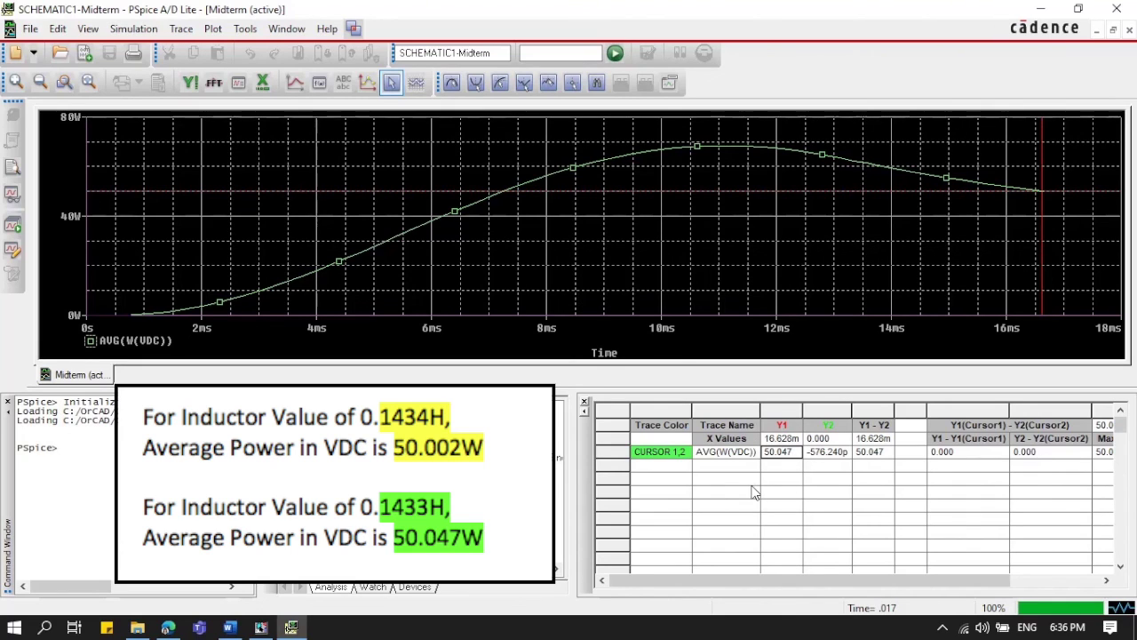
pyautogui.click(942, 627)
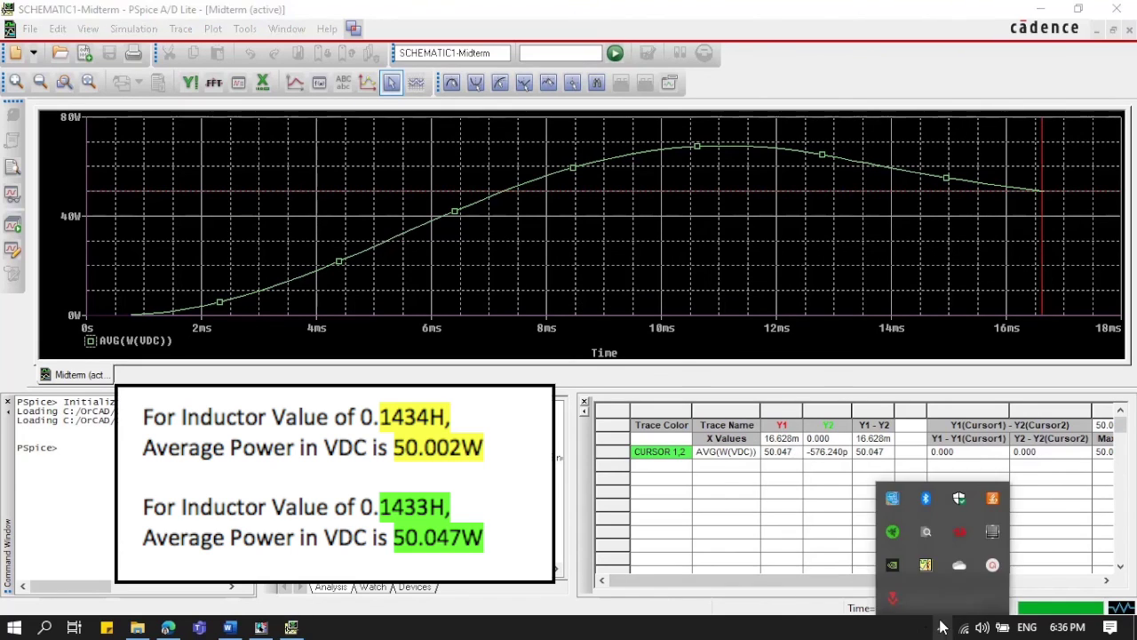